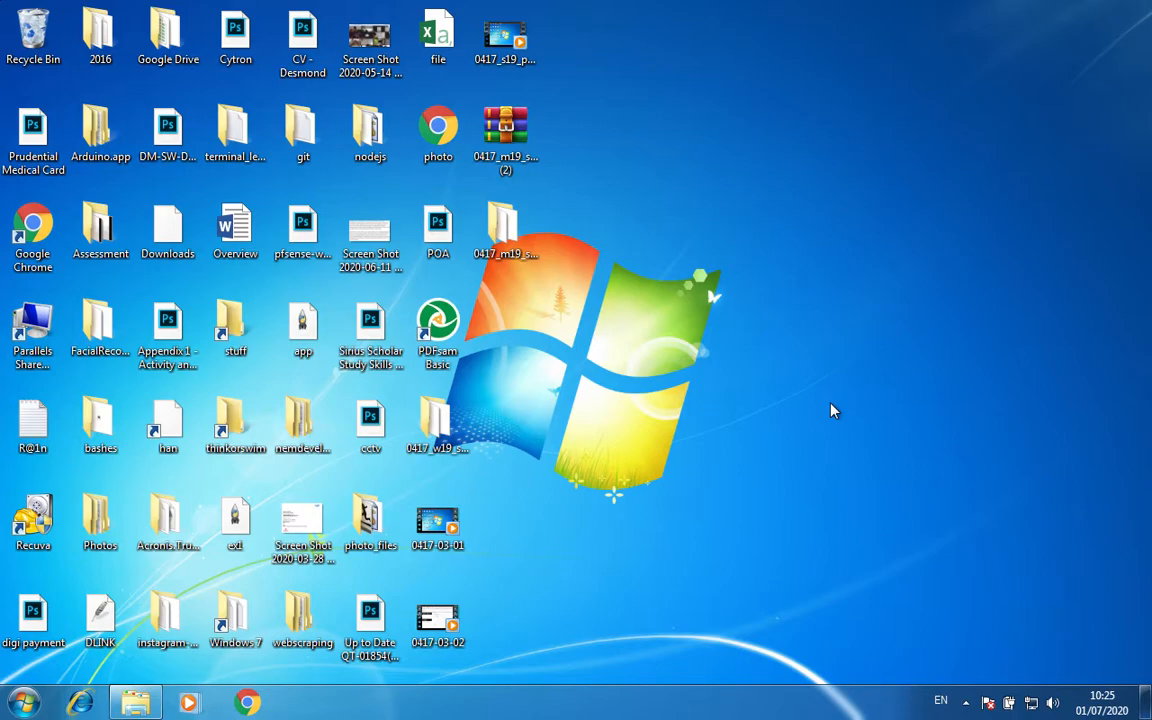
Open m1931evidence in Word via 0417_m19_sf_31 and the Confidential Source Files 2019 folder.
double_click(510, 245)
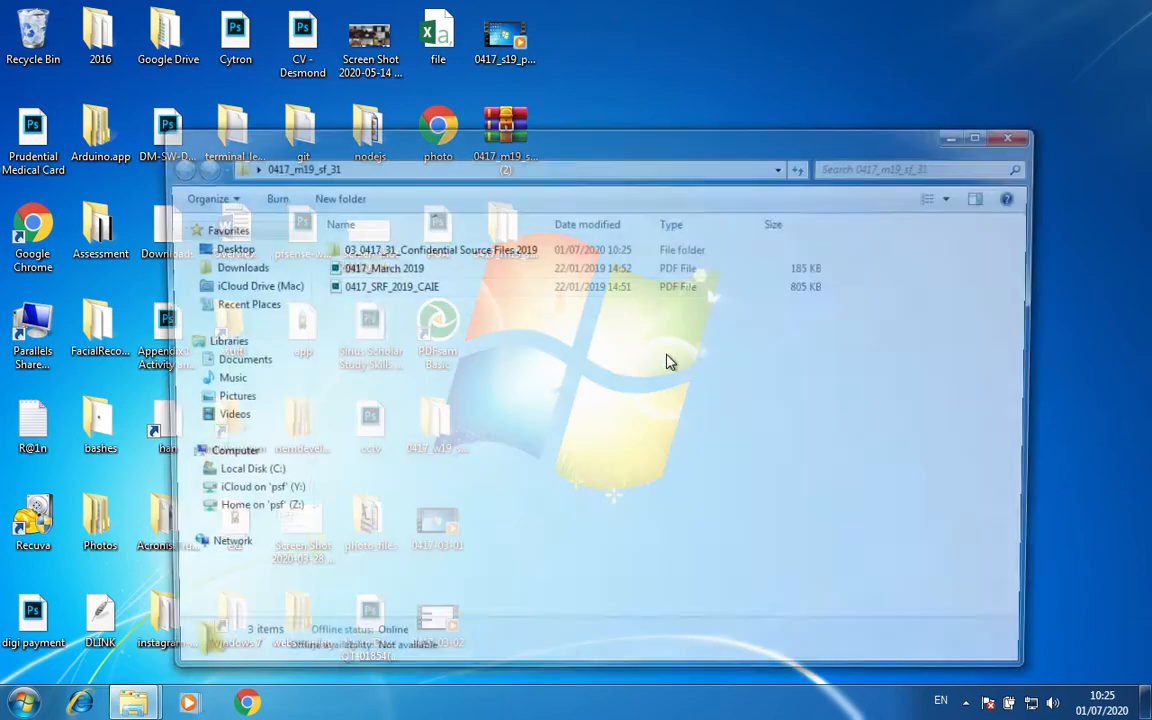
double_click(422, 247)
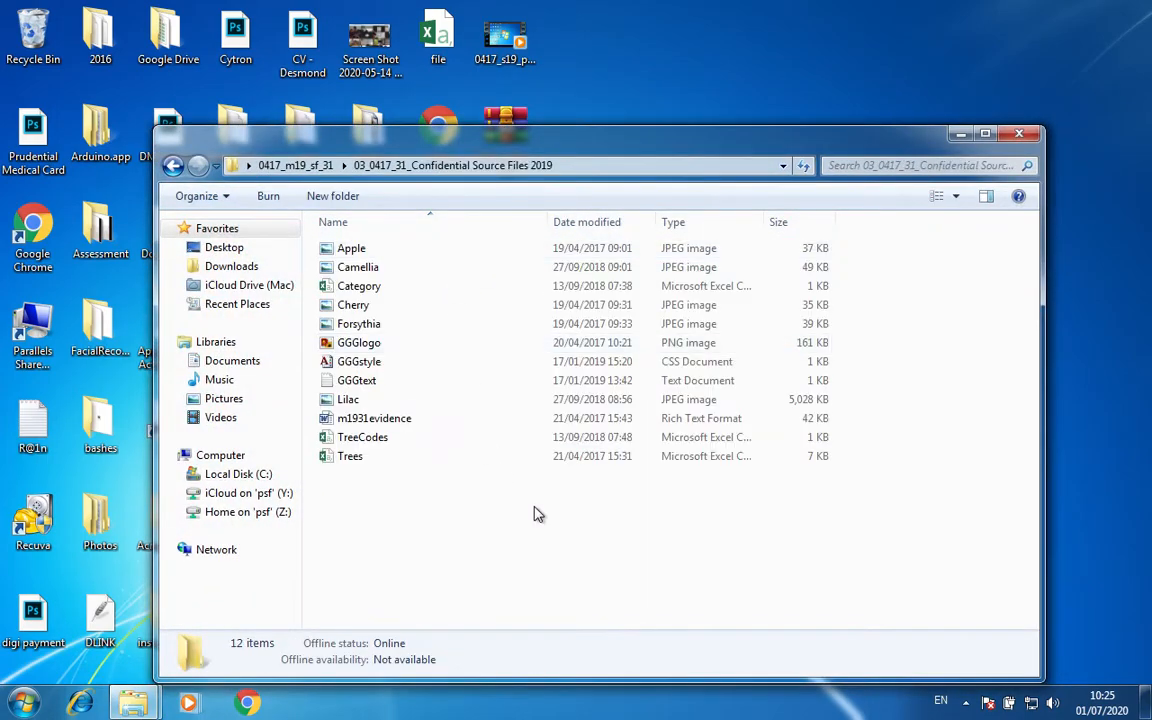
double_click(405, 418)
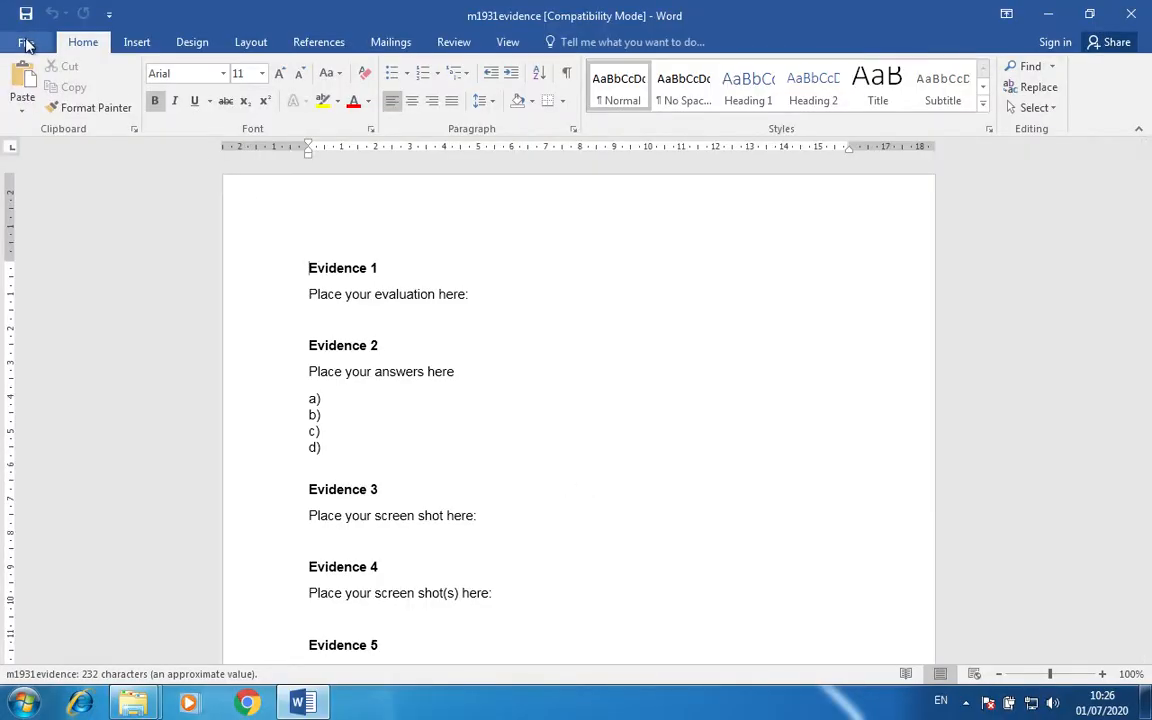
Save m1931evidence as a Word Document, accepting the upgrade to the newest file format.
left_click(20, 42)
left_click(75, 224)
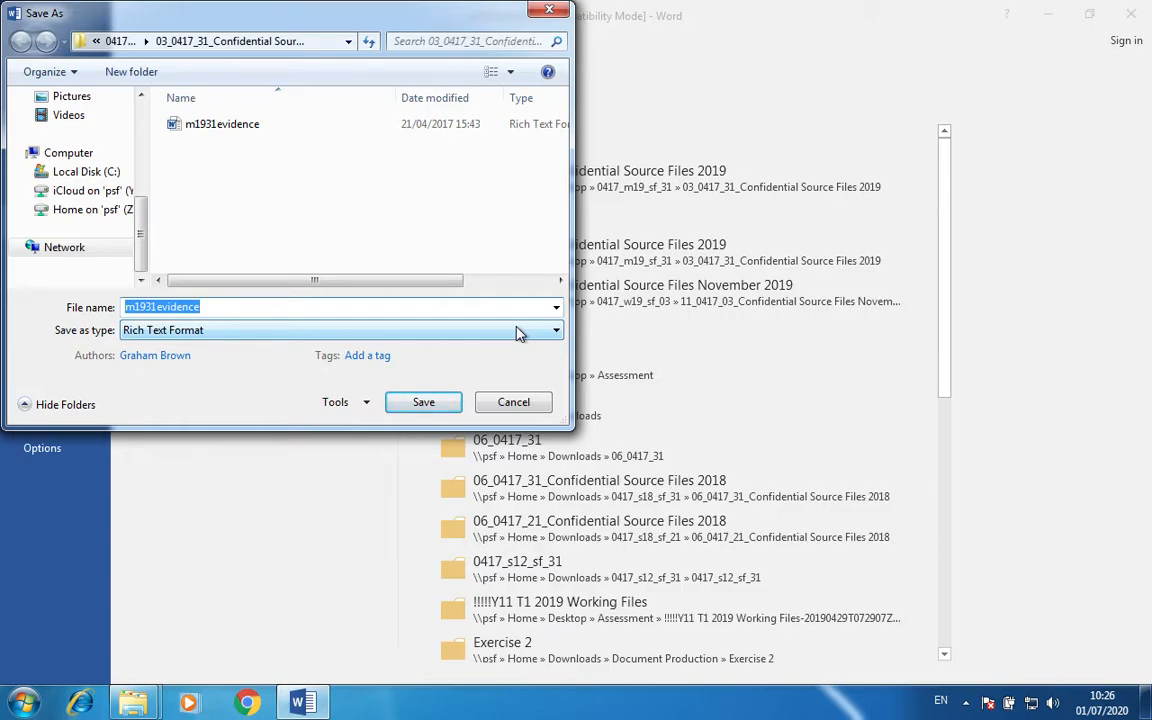
left_click(520, 332)
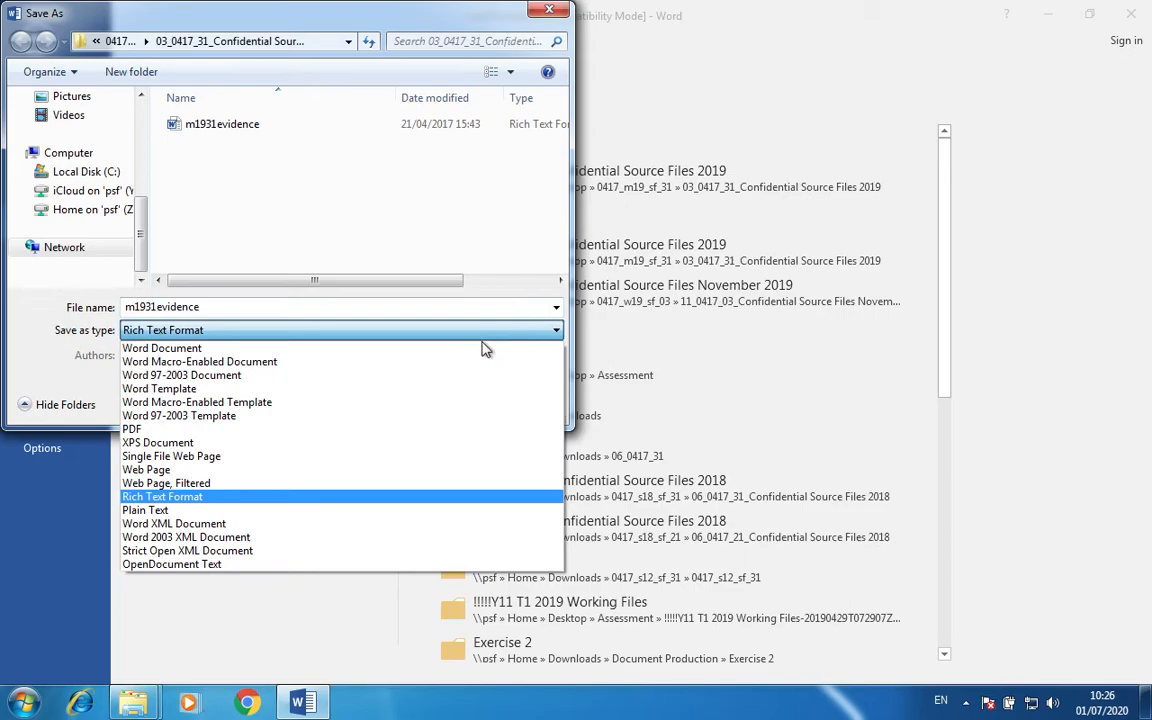
left_click(483, 351)
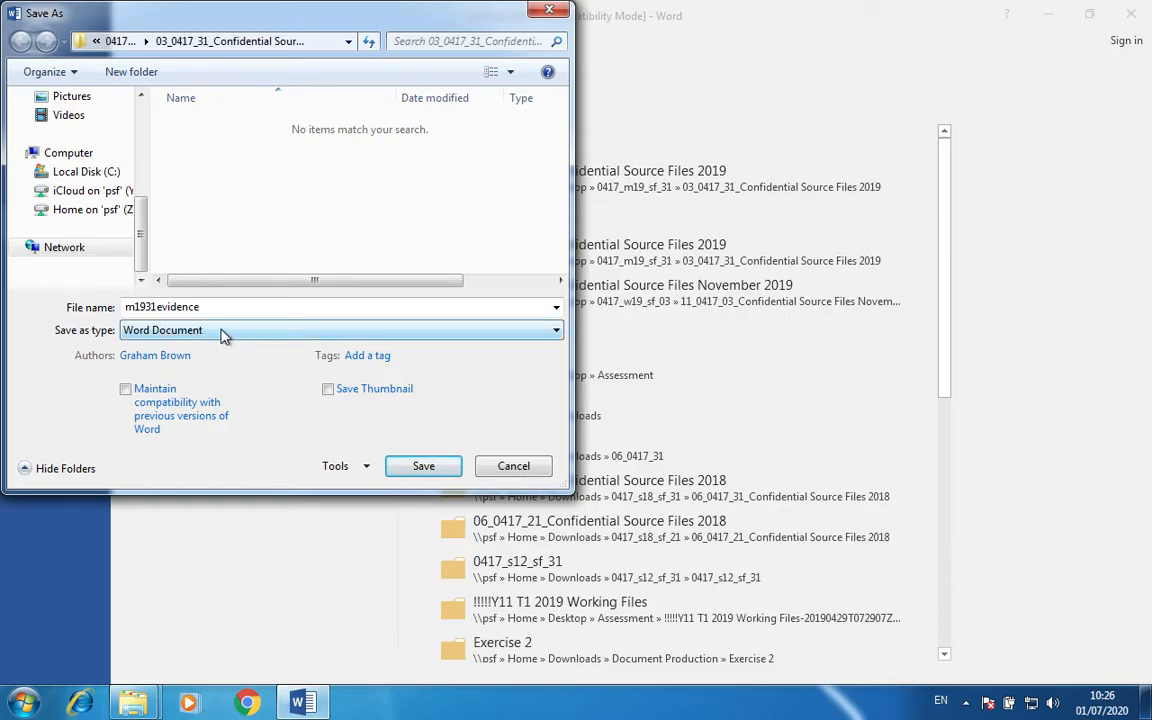
left_click(424, 466)
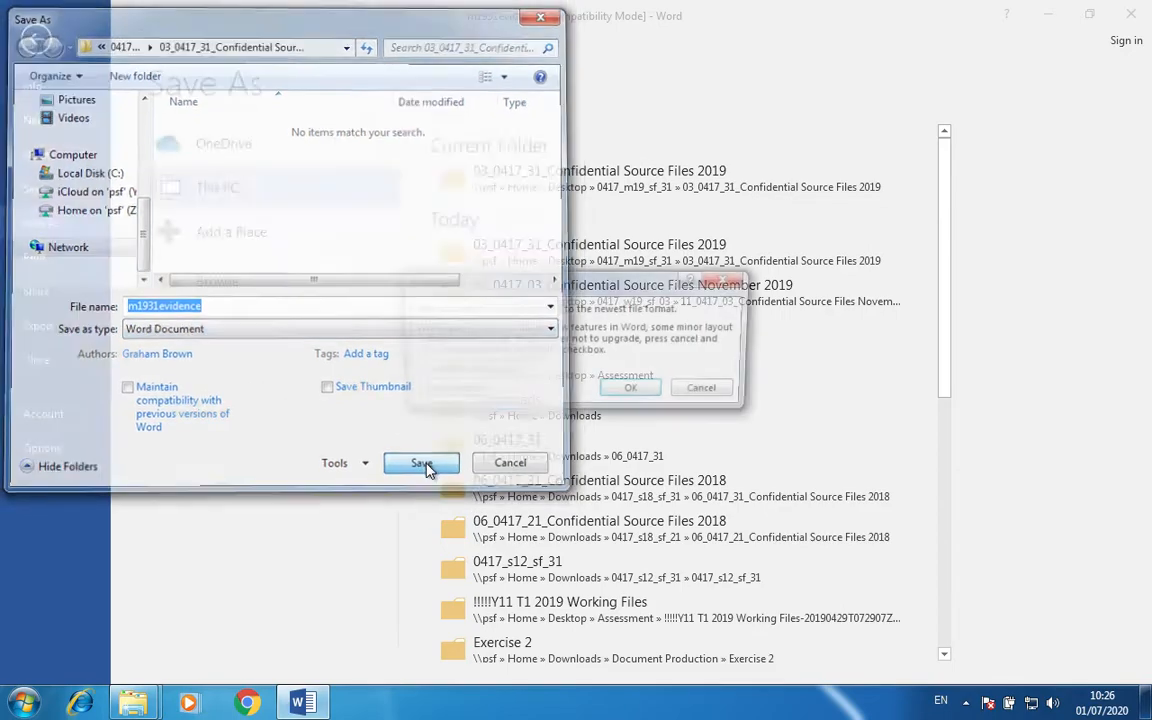
left_click(645, 396)
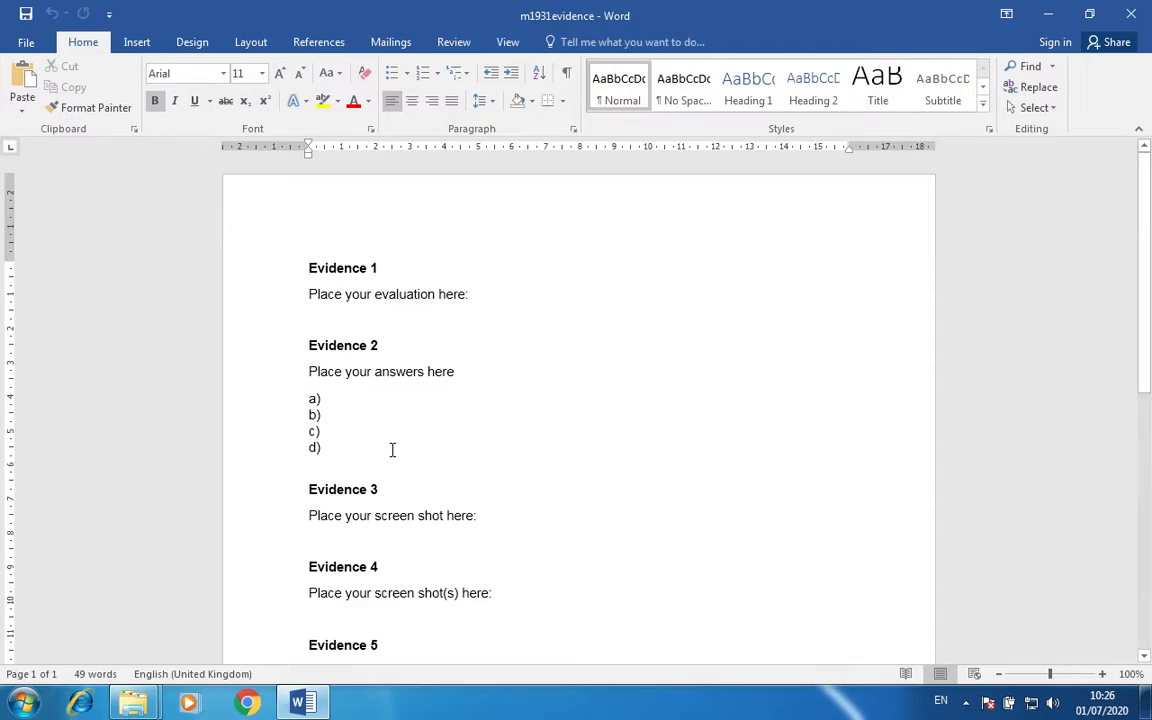
Close the duplicate Explorer window and open the Category CSV file in Excel.
mouse_move(150, 706)
mouse_move(193, 630)
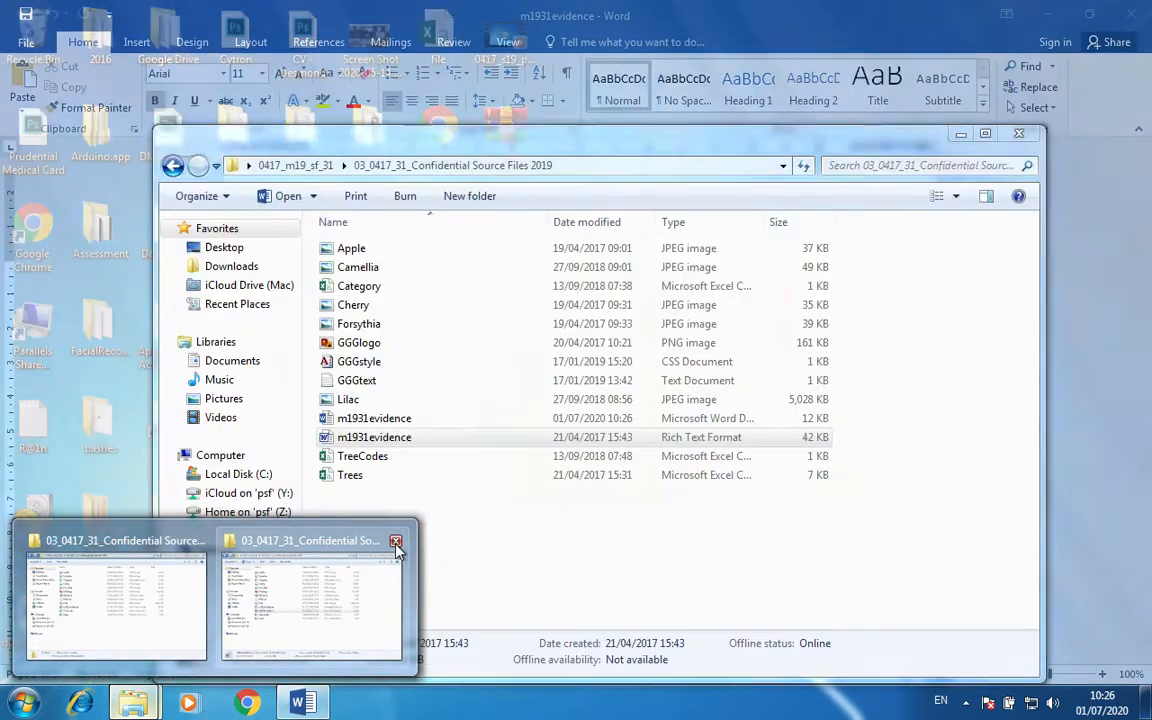
left_click(395, 540)
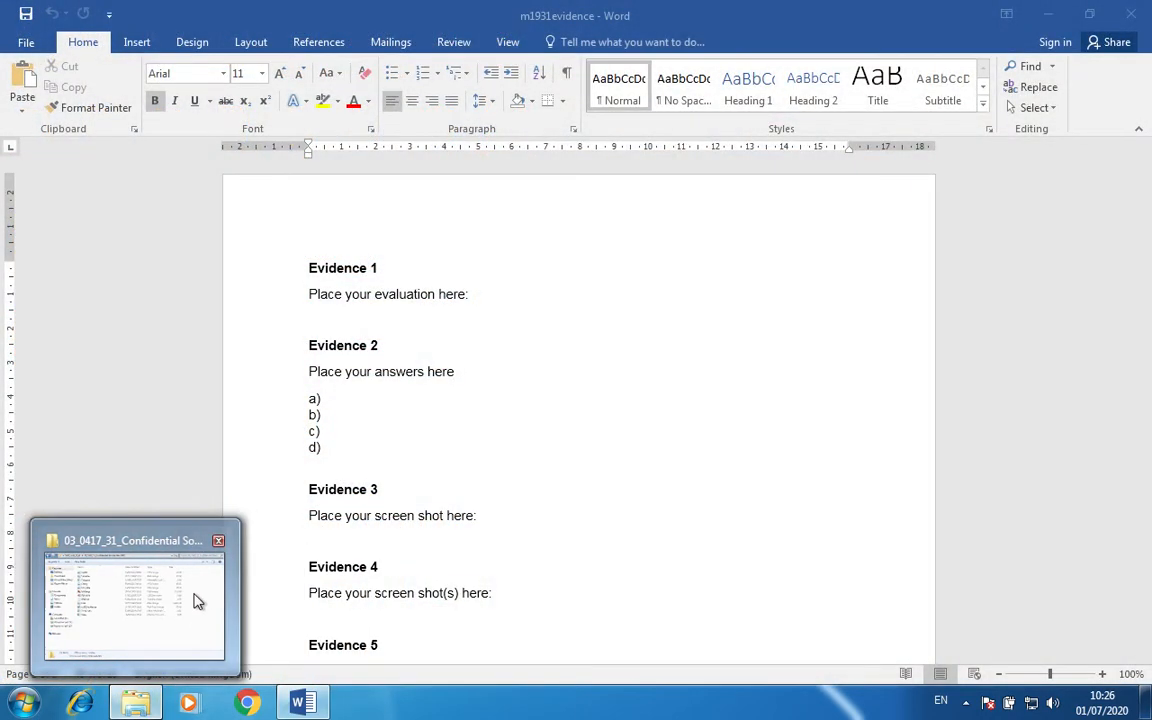
left_click(200, 599)
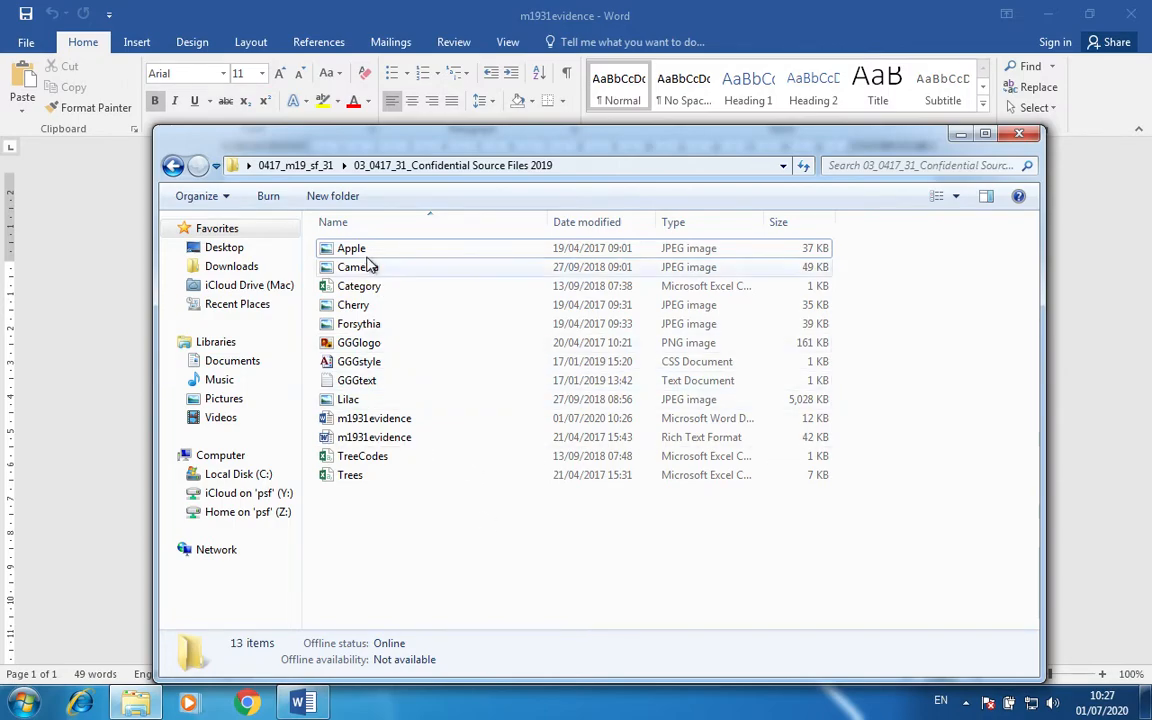
double_click(370, 286)
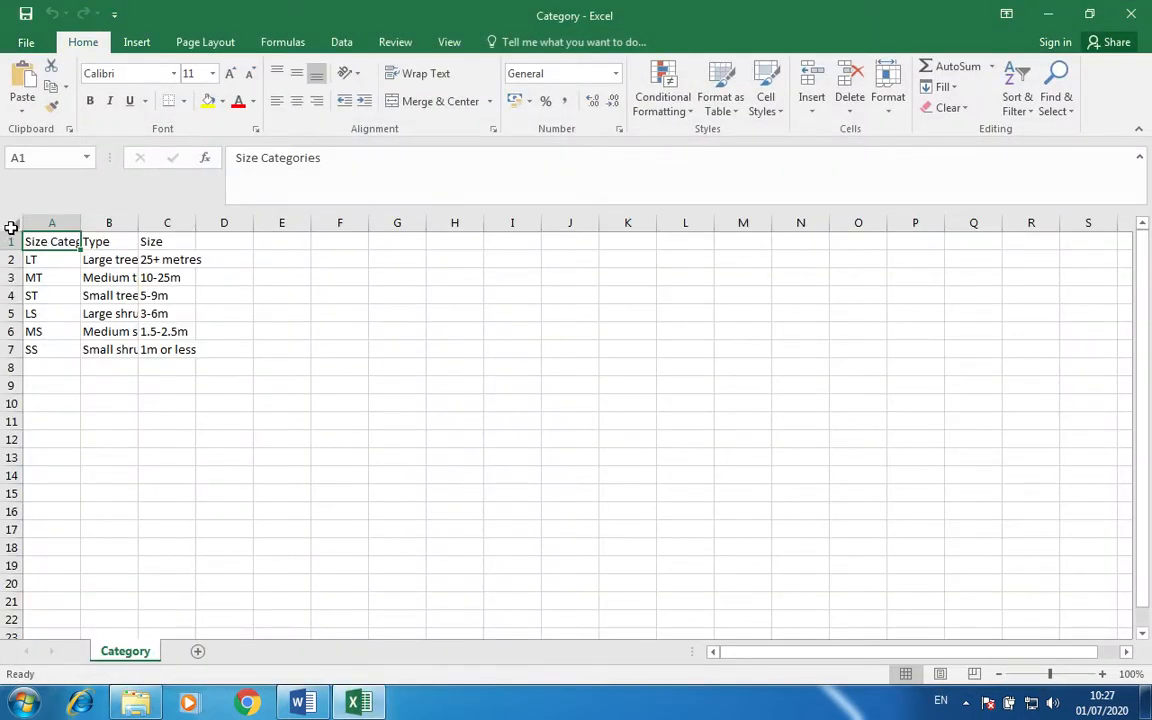
Autofit all columns of the Category sheet to their contents.
left_click(10, 229)
double_click(81, 223)
left_click(297, 335)
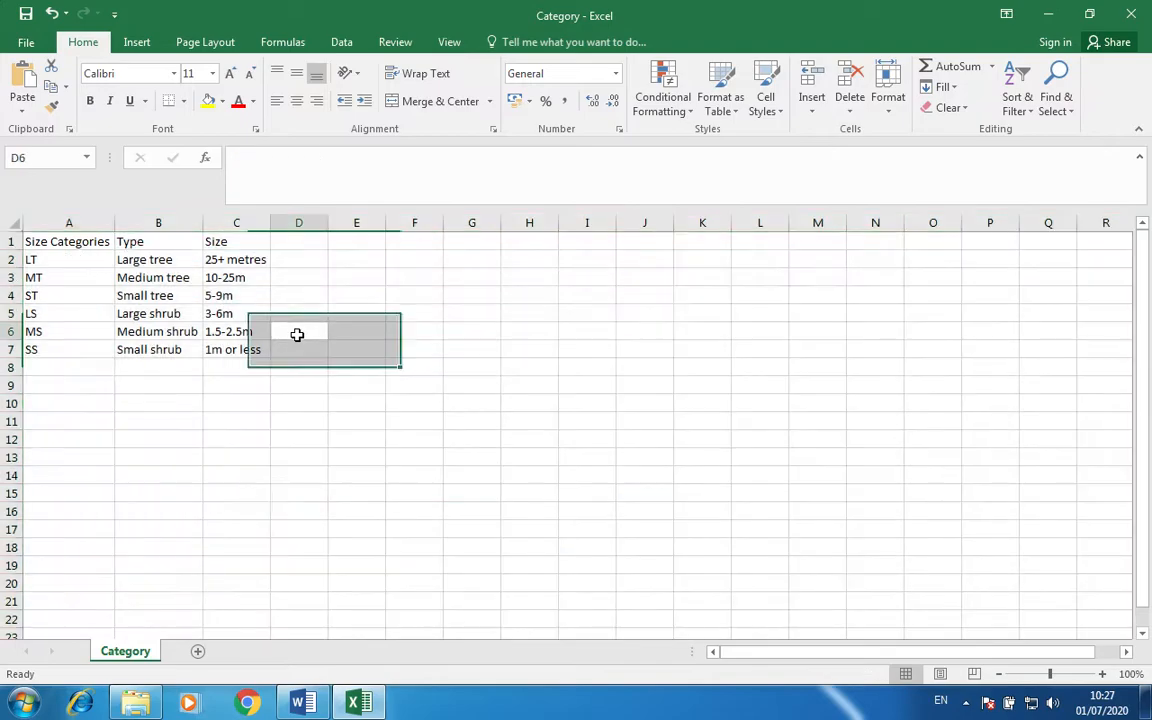
Open TreeCodes from Explorer and autofit all its columns.
left_click(135, 706)
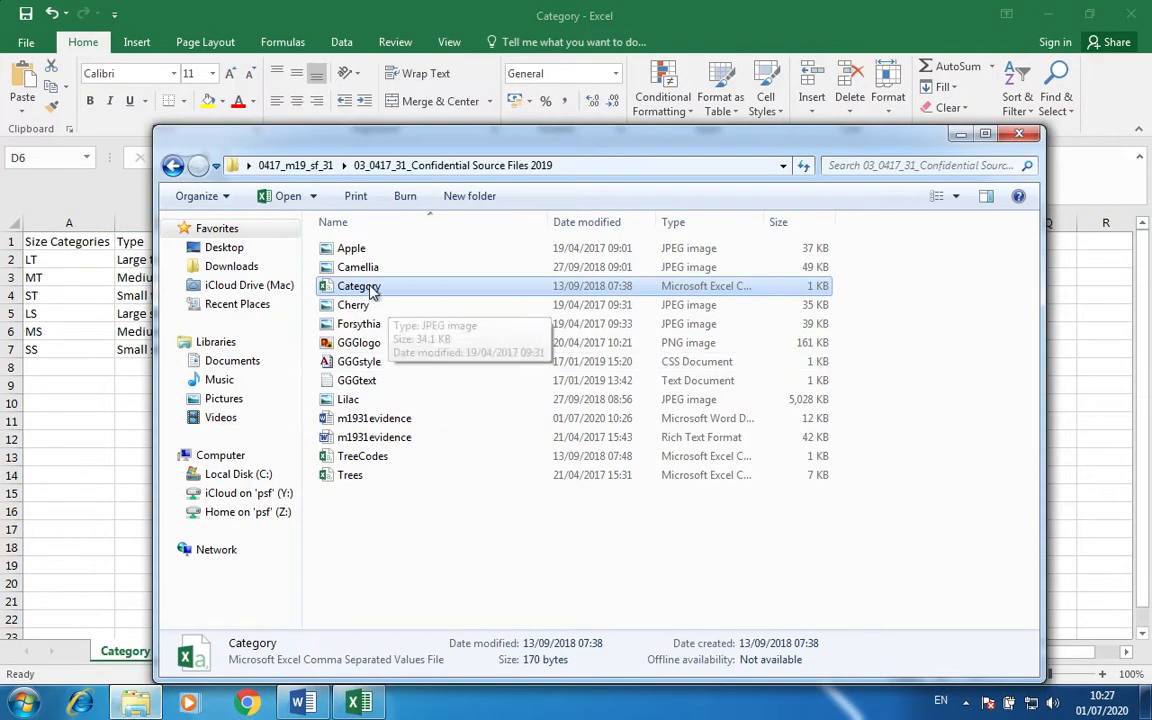
double_click(372, 455)
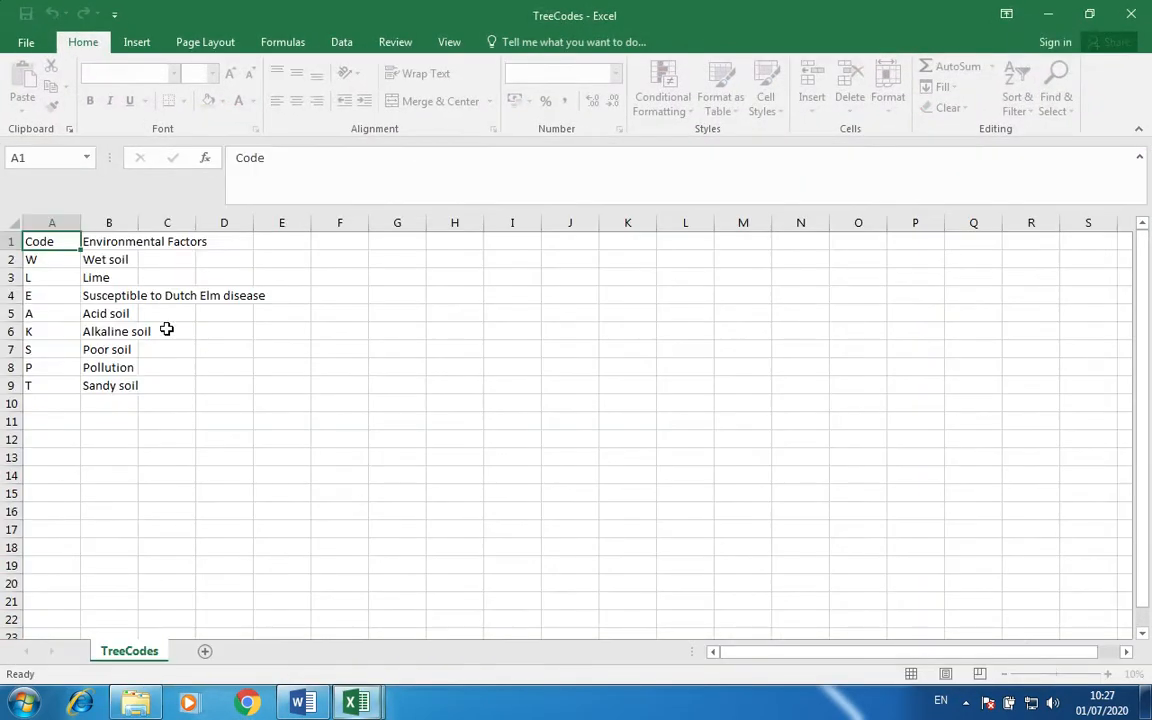
left_click(12, 226)
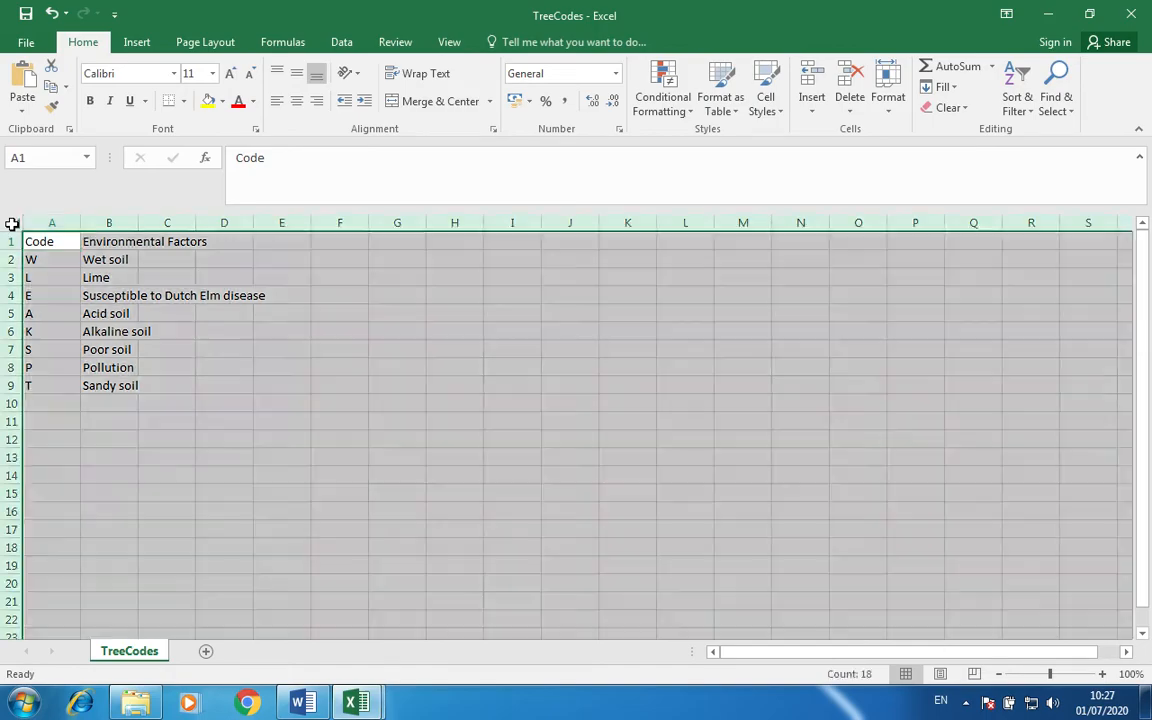
double_click(83, 222)
Open Trees from Explorer and autofit every column so names and notes show fully.
left_click(135, 706)
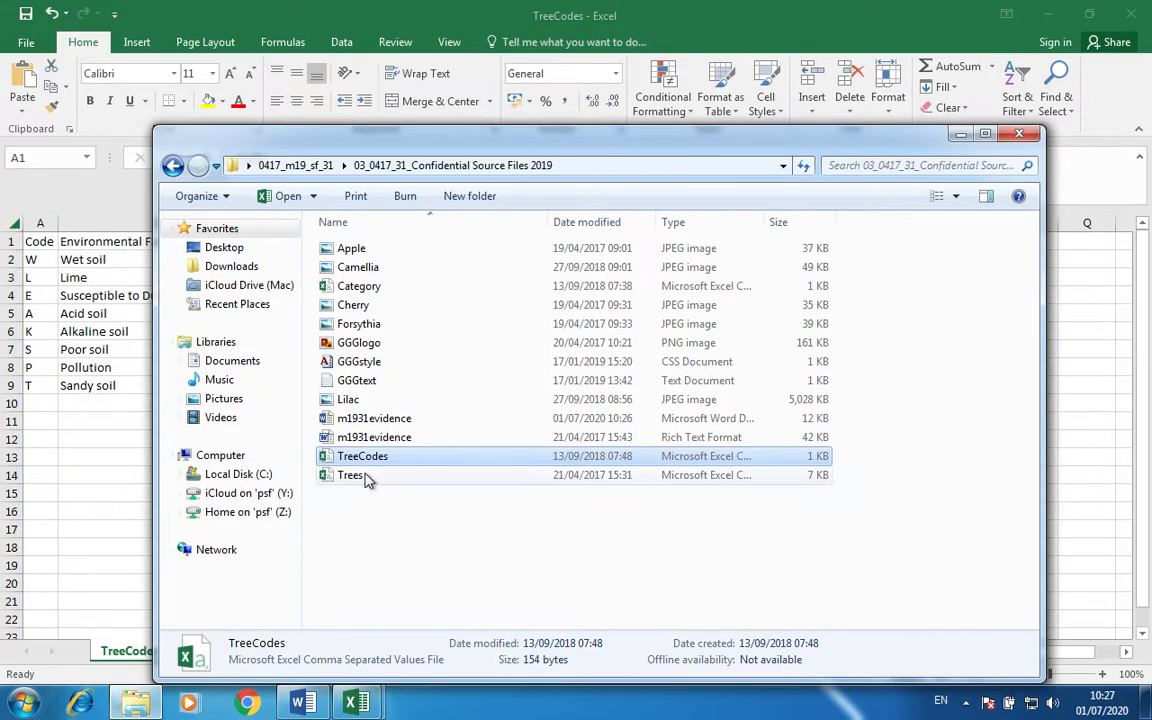
double_click(366, 476)
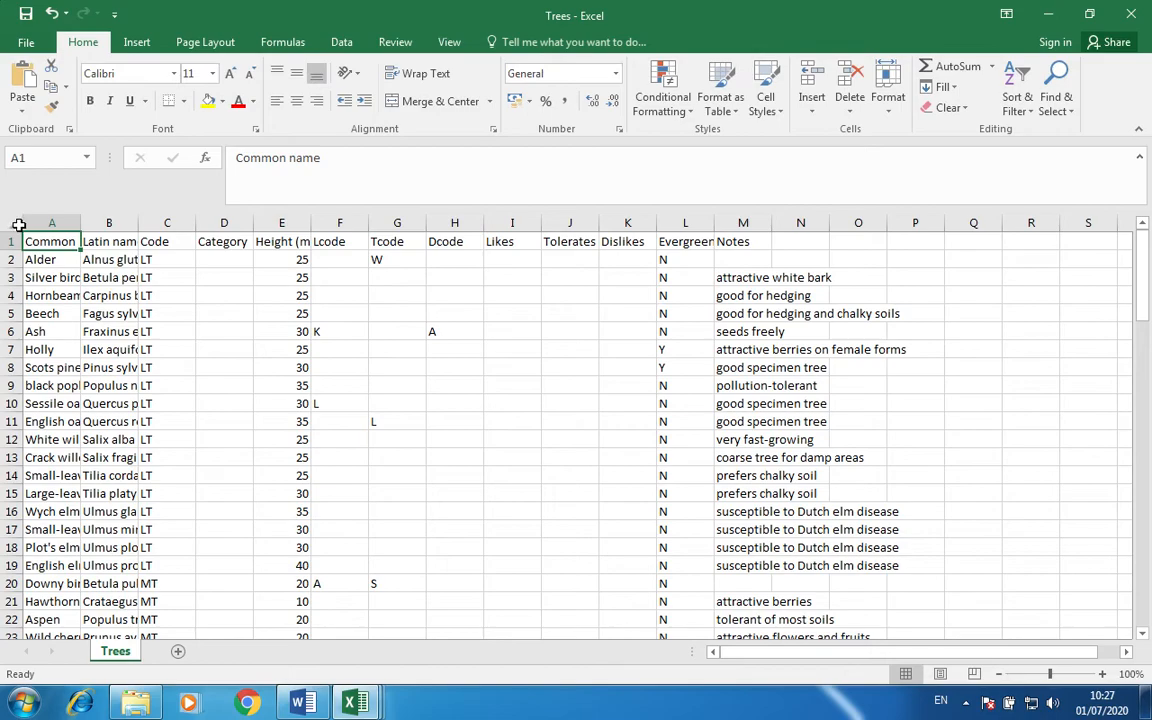
left_click(15, 224)
double_click(81, 222)
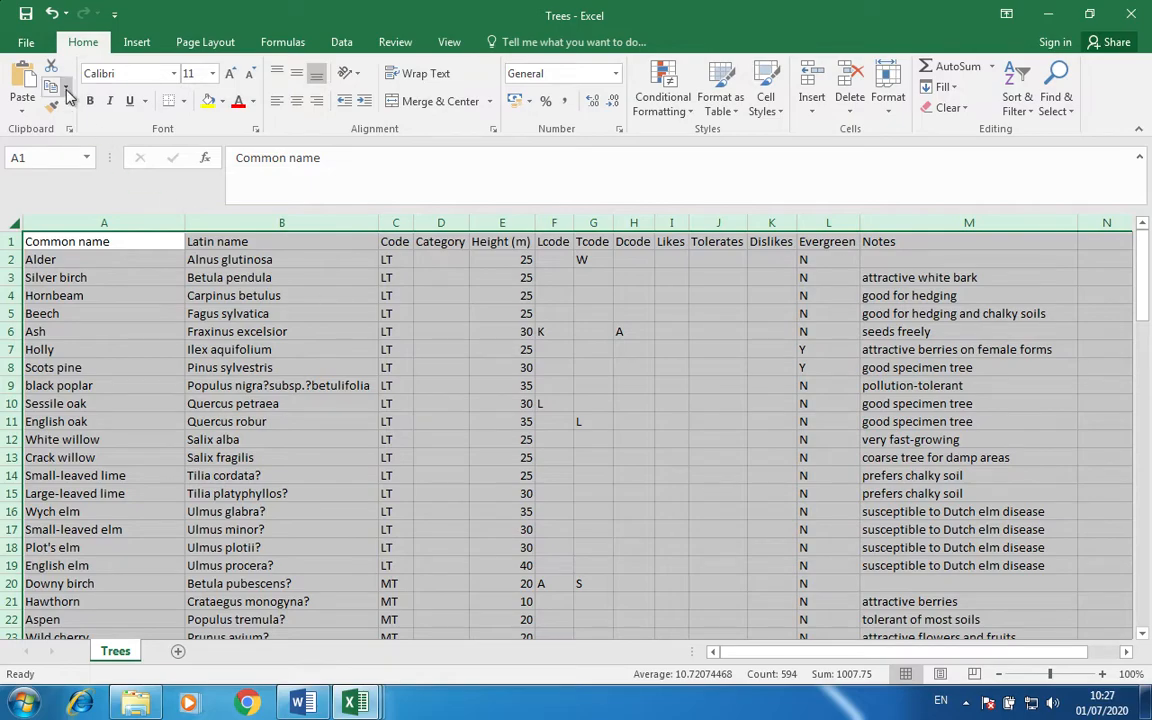
Save Trees as an Excel Workbook instead of CSV (Comma delimited).
left_click(30, 44)
left_click(61, 233)
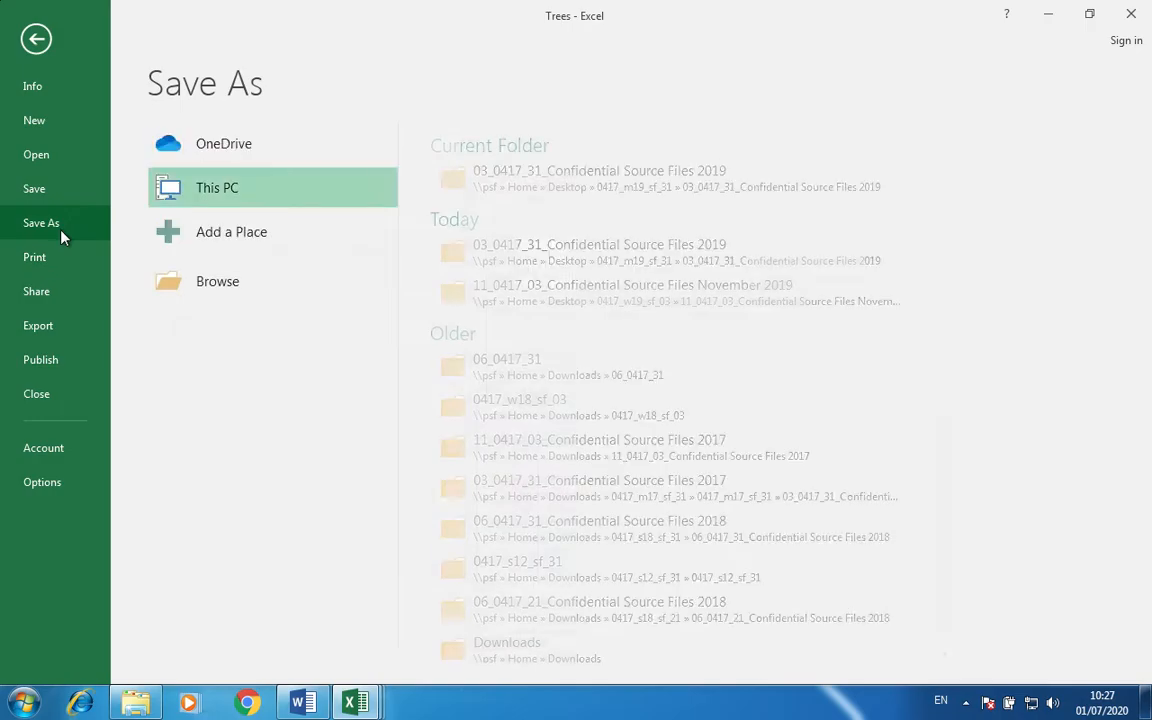
left_click(215, 290)
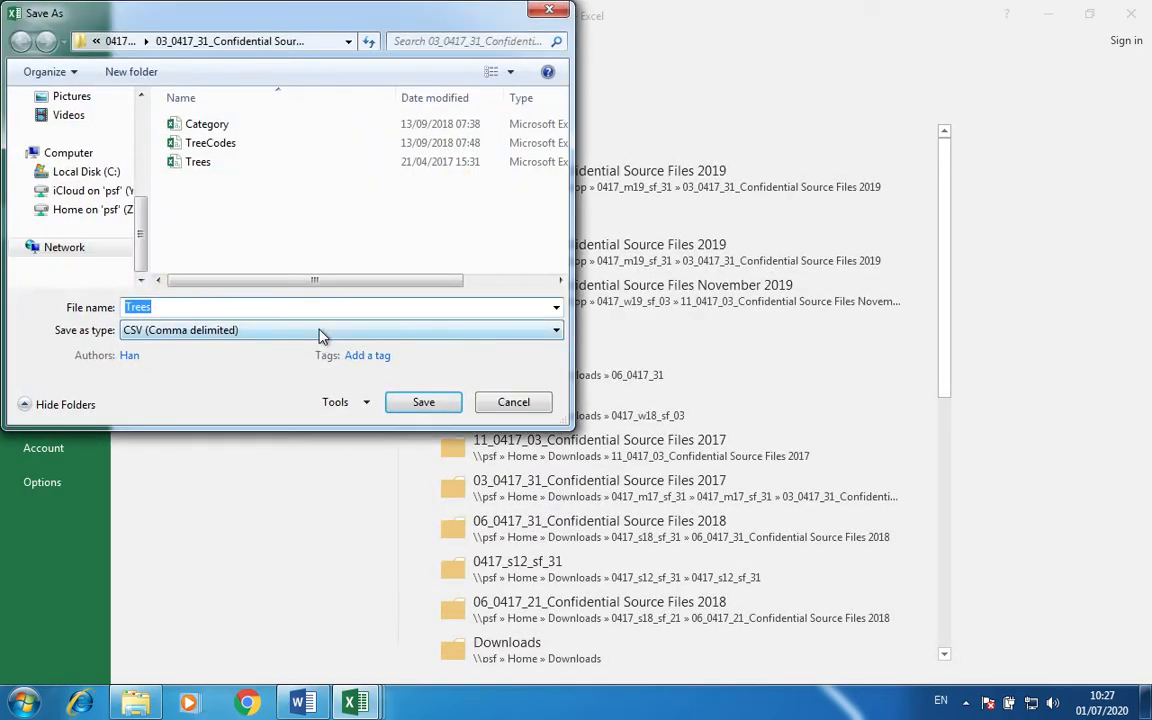
left_click(321, 332)
left_click(288, 345)
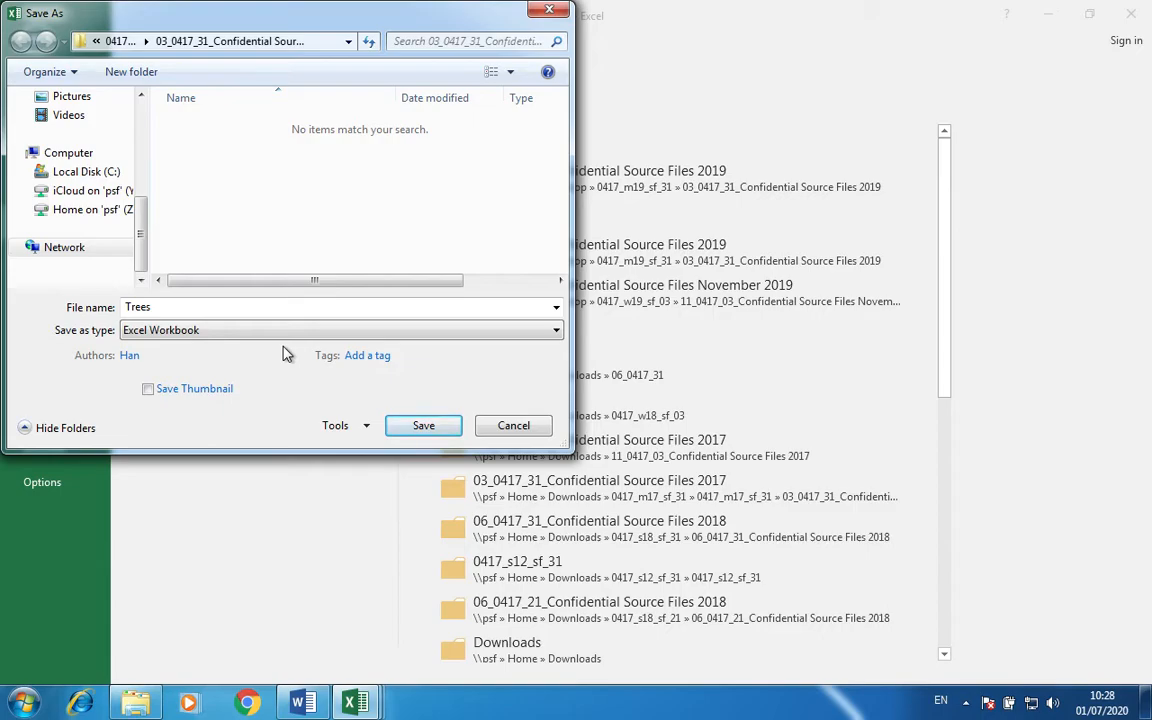
left_click(425, 428)
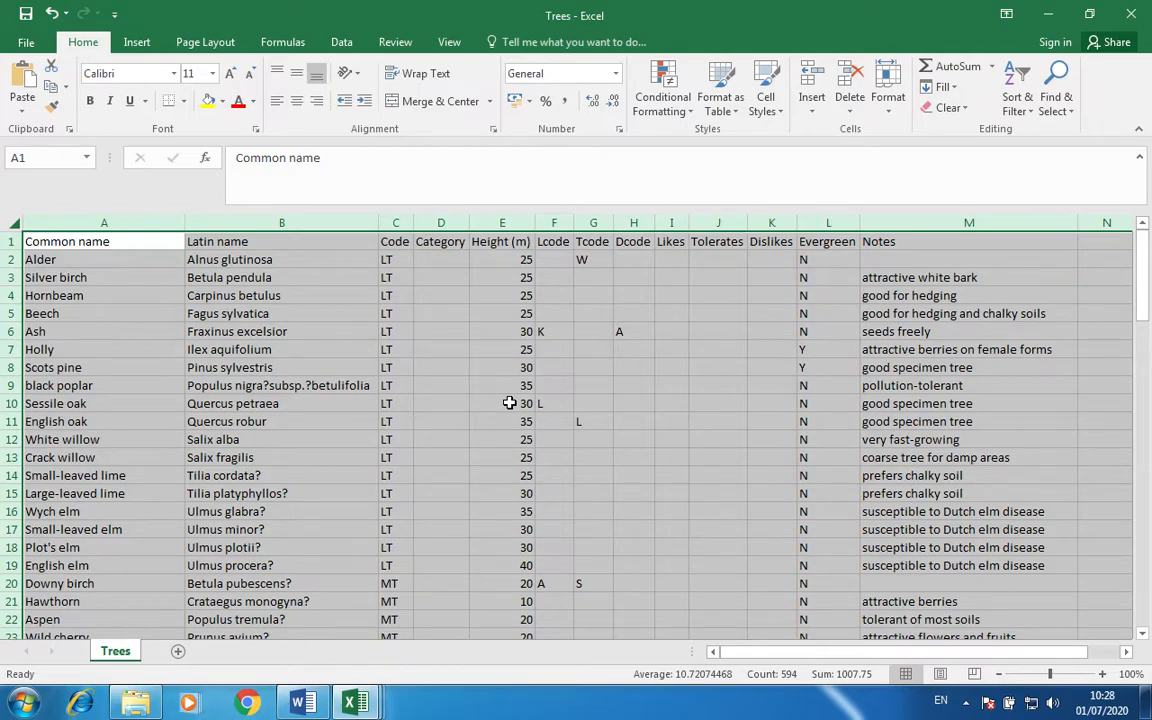
Enter the candidate's name and candidate number in the right section of the page header.
left_click(137, 42)
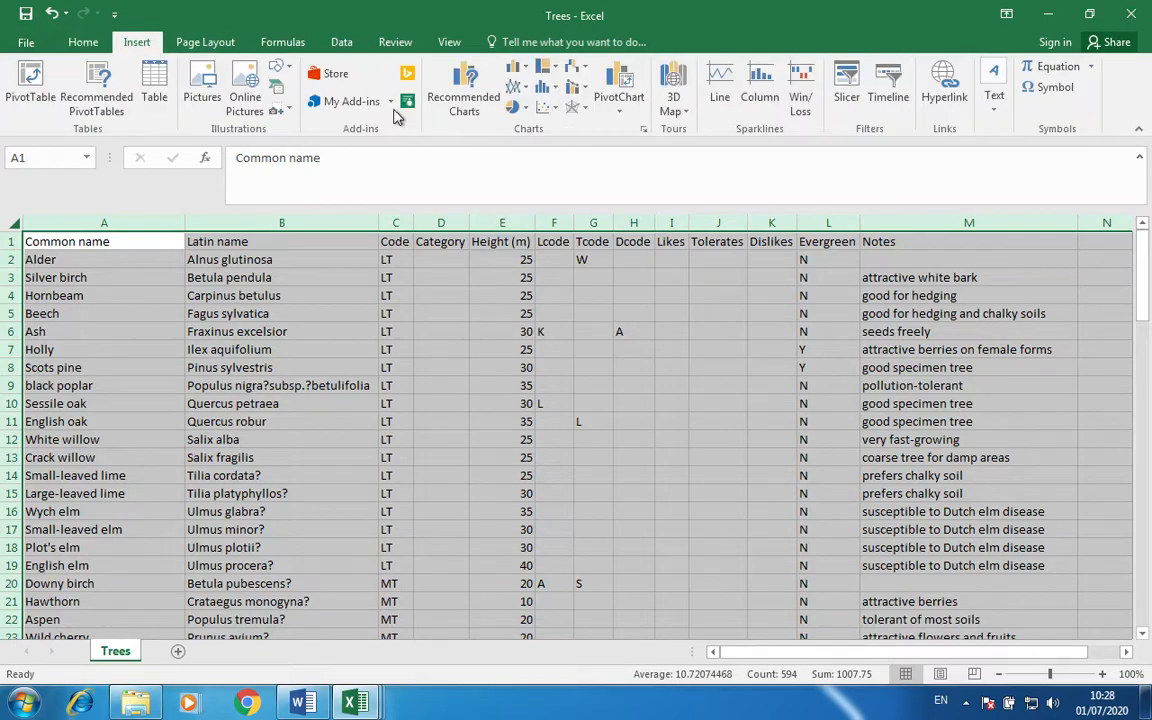
left_click(994, 97)
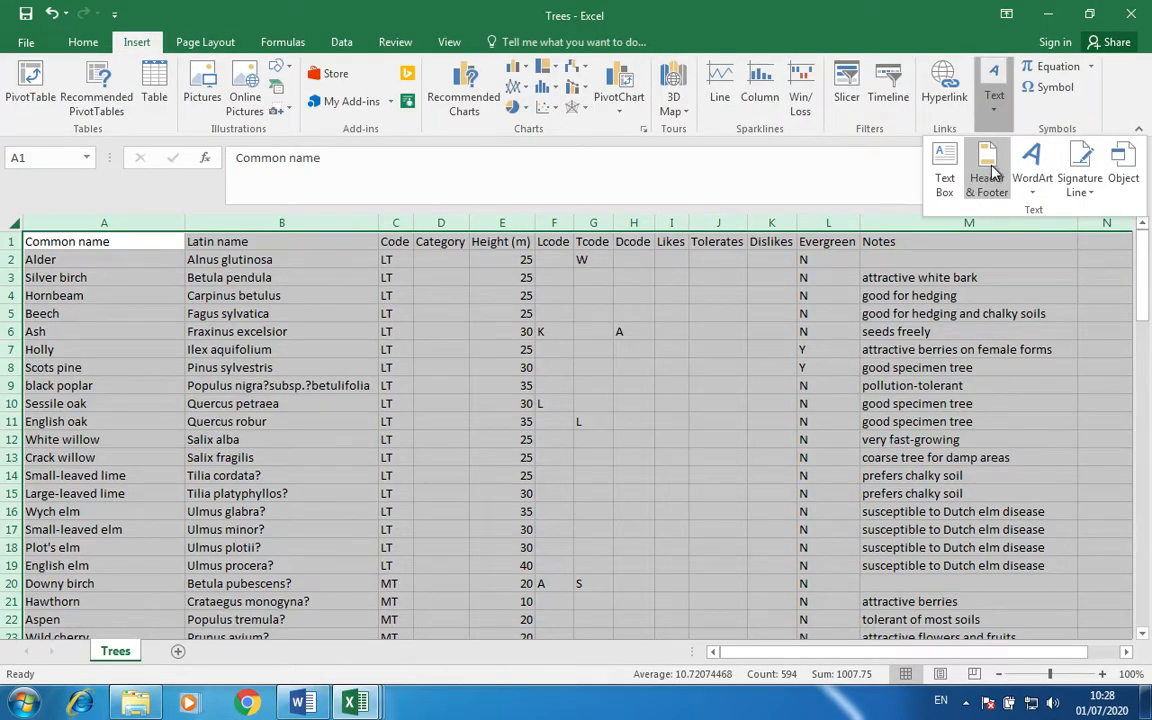
left_click(987, 178)
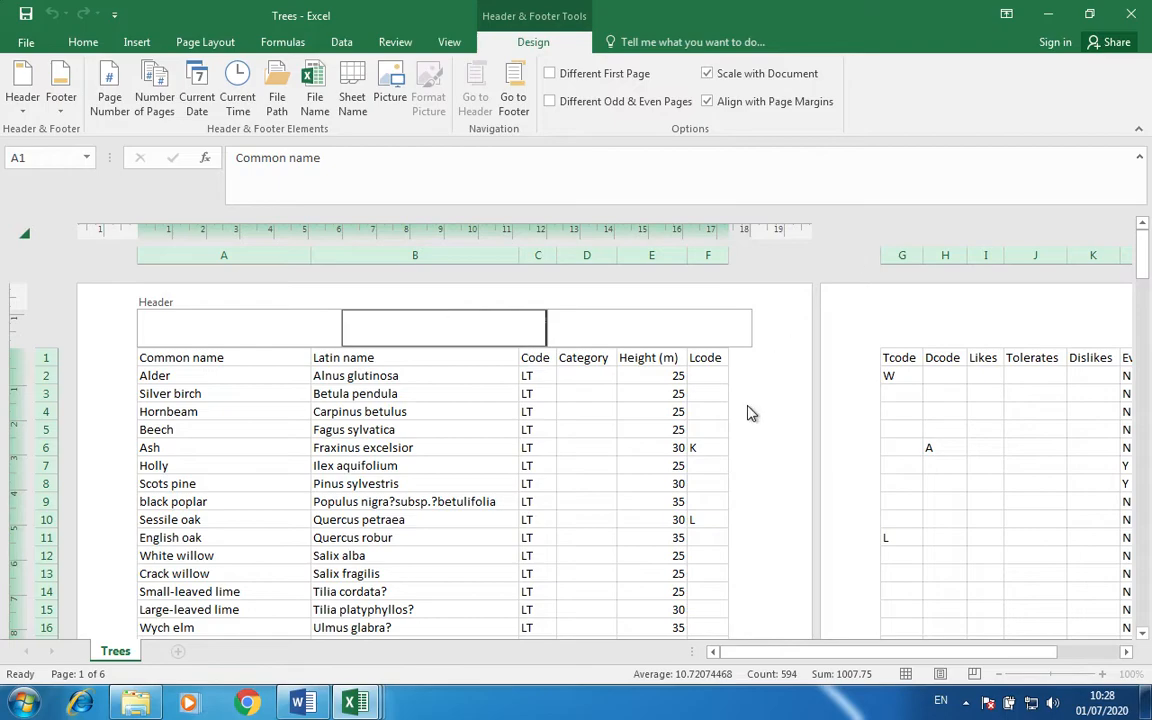
left_click(663, 327)
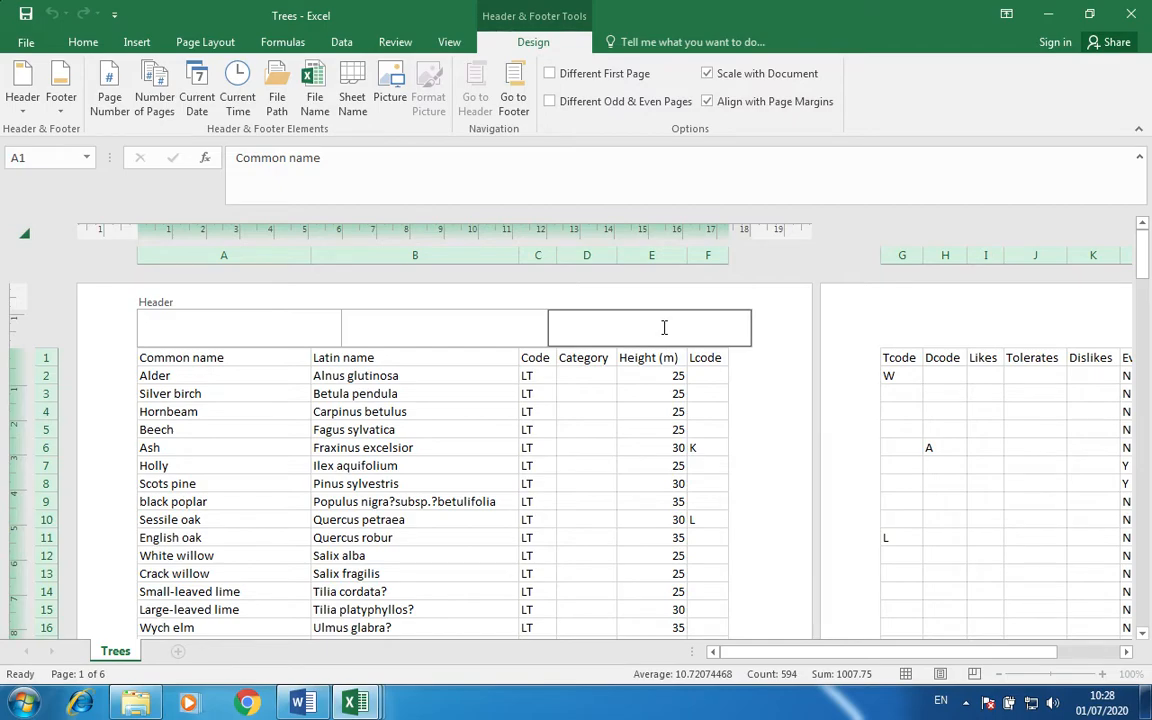
left_click(314, 393)
Insert the File Path field into the left footer section, replacing an accidental File Name code.
scroll(312, 459, "down", 12)
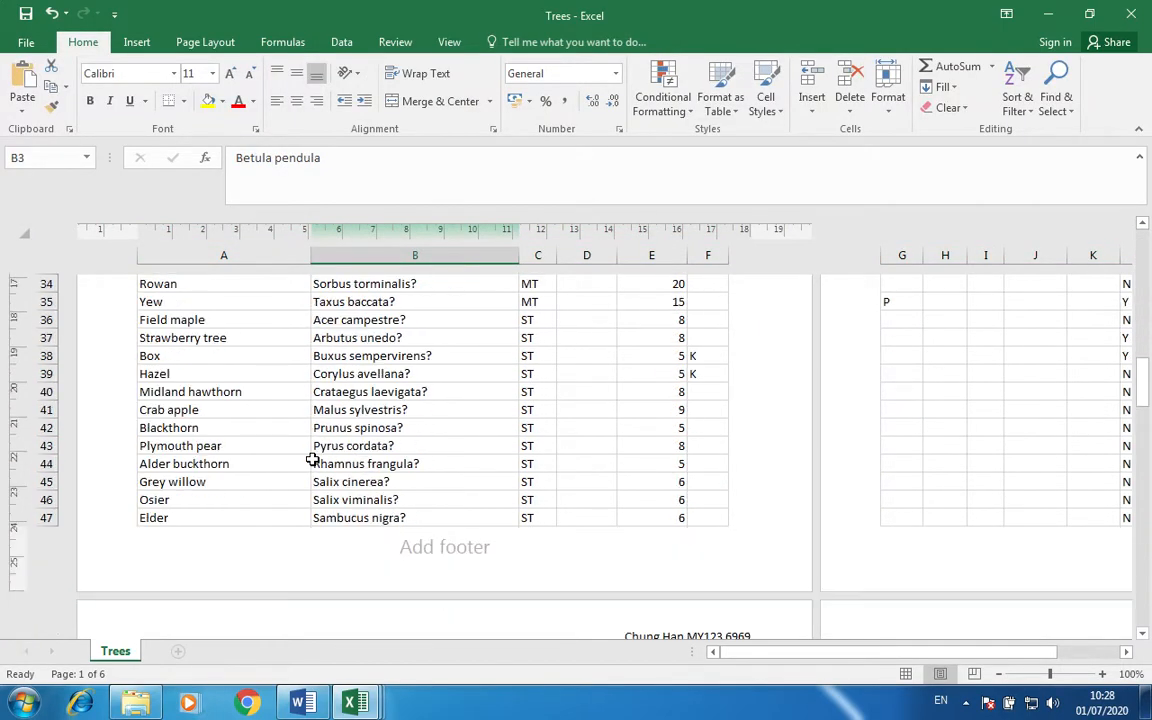
left_click(213, 548)
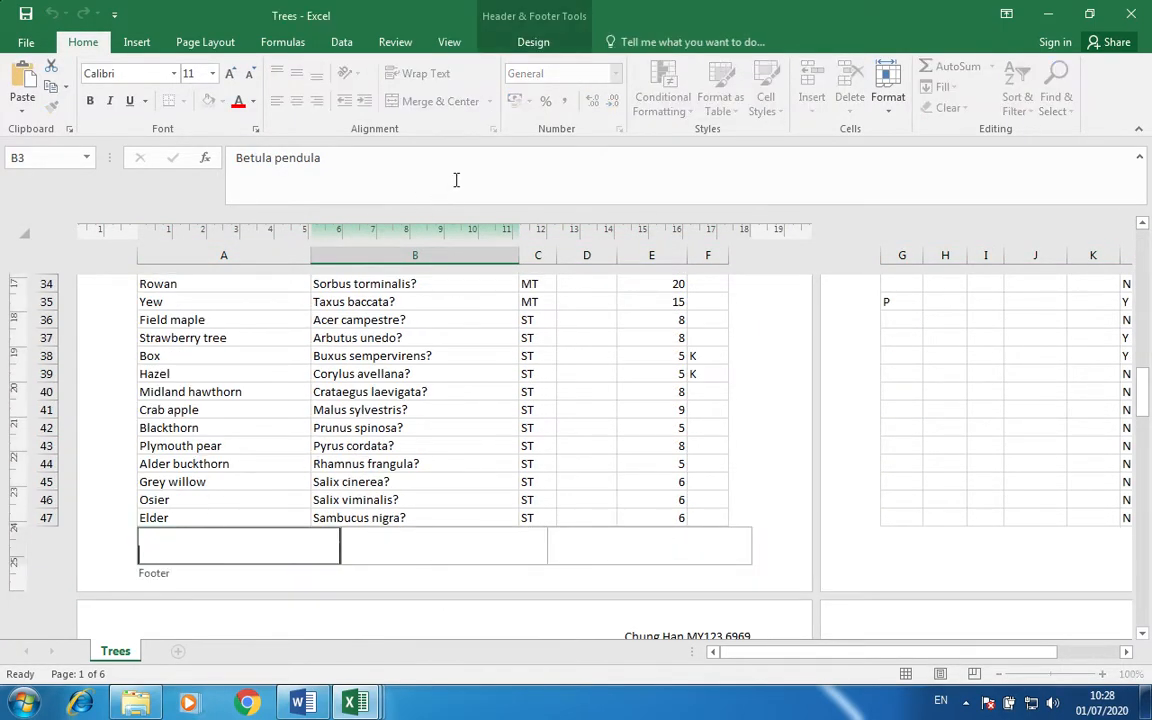
left_click(535, 43)
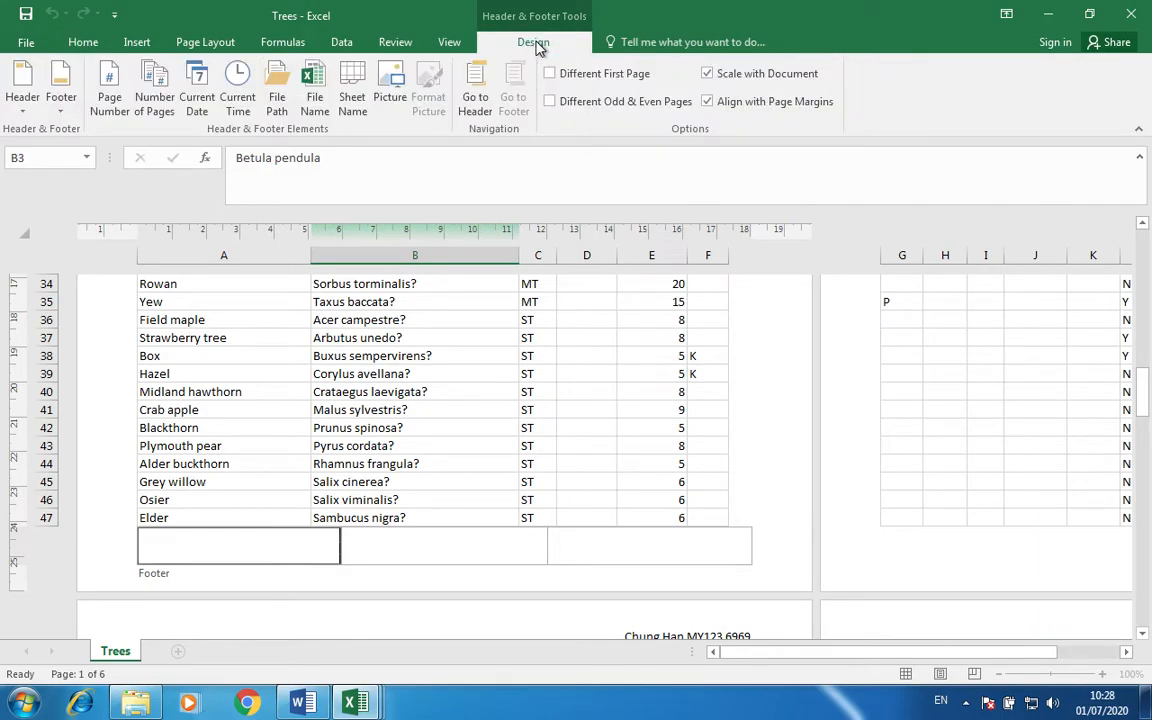
left_click(314, 100)
key("BackSpace")
key("BackSpace")
key("BackSpace")
key("BackSpace")
key("BackSpace")
key("BackSpace")
key("BackSpace")
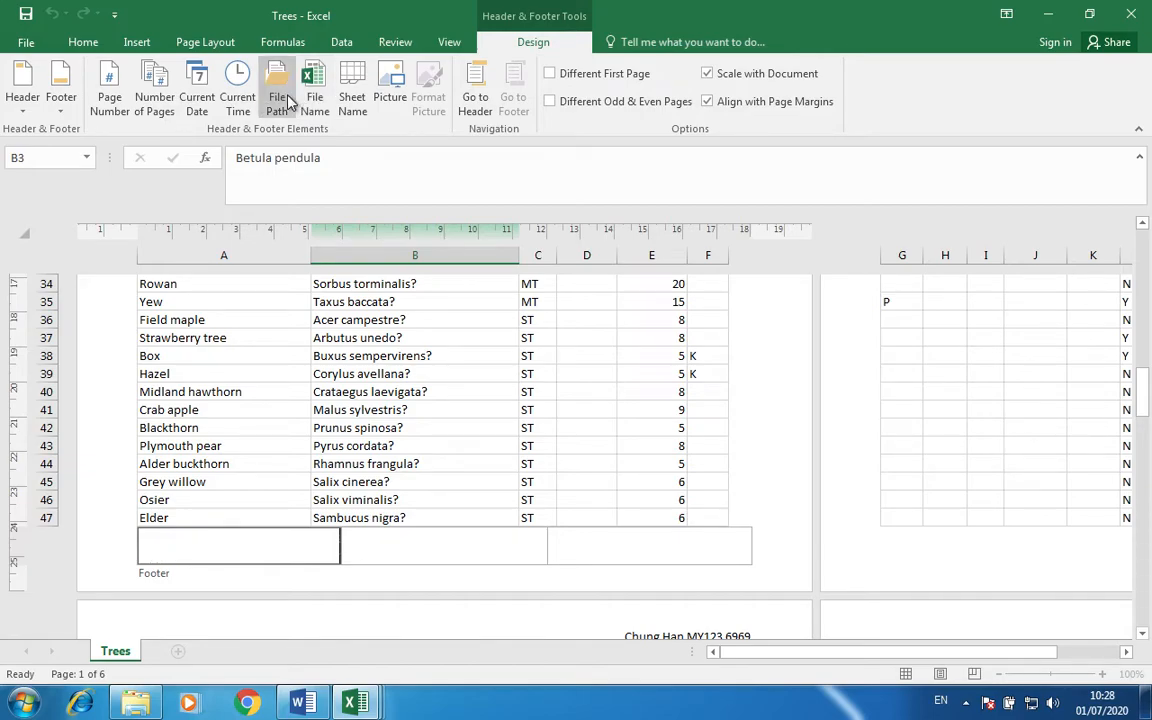
left_click(277, 97)
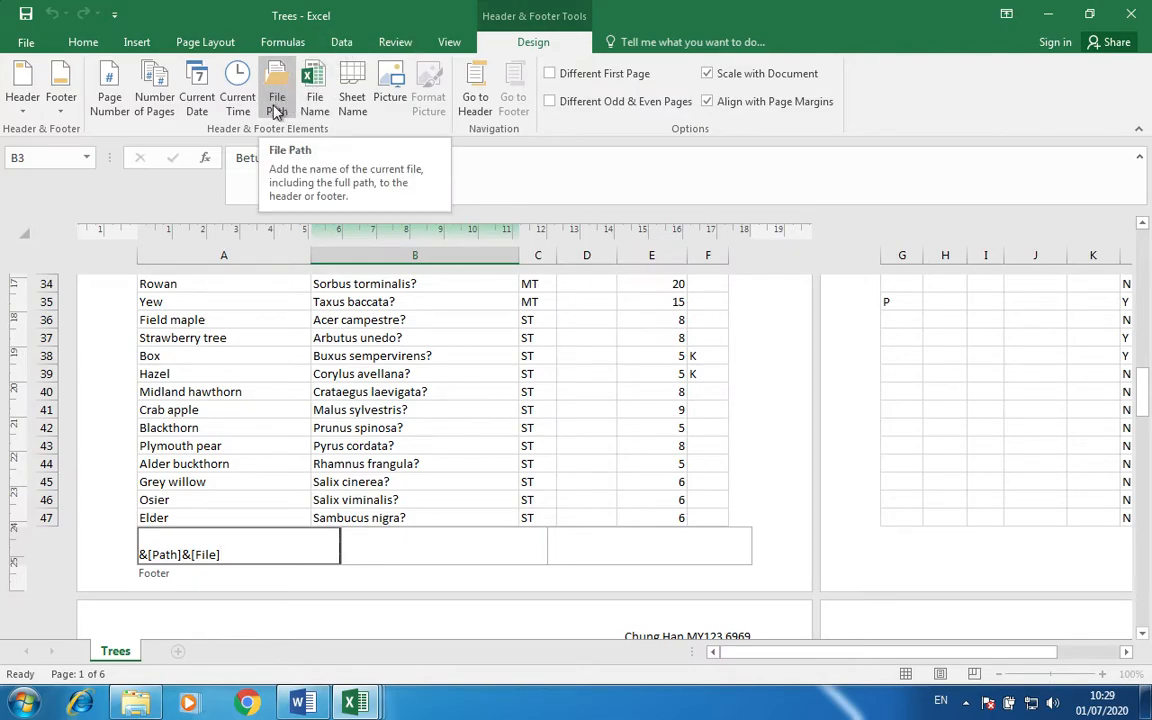
left_click(230, 433)
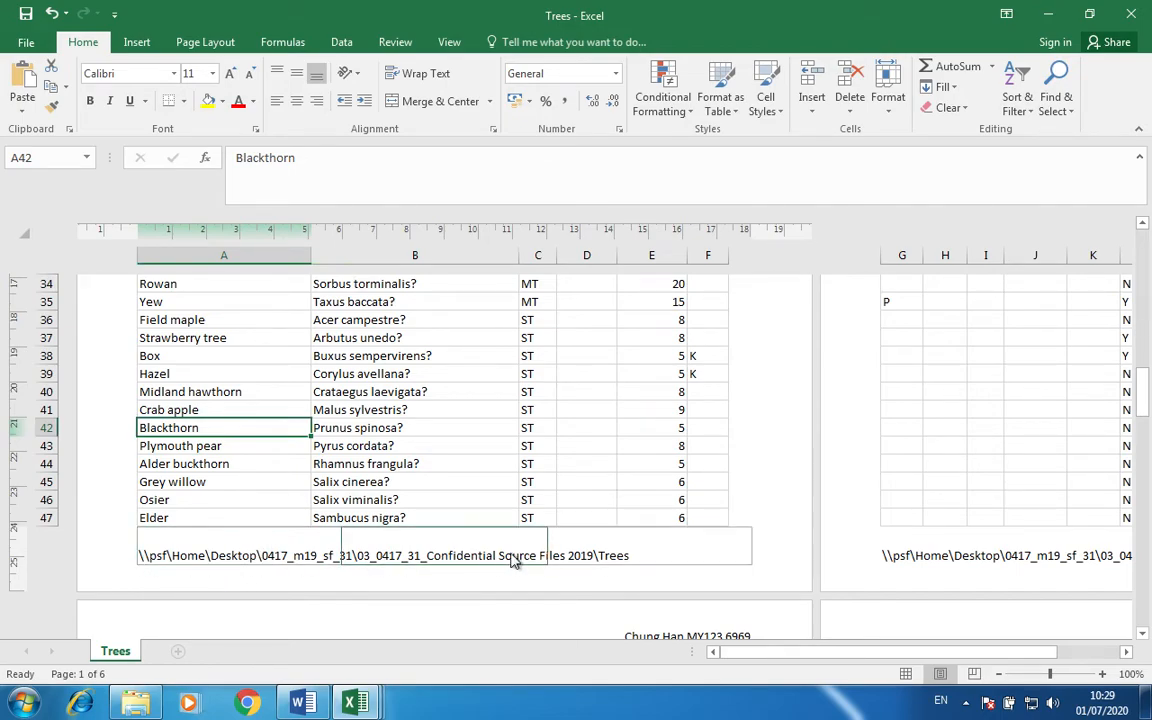
left_click(578, 378)
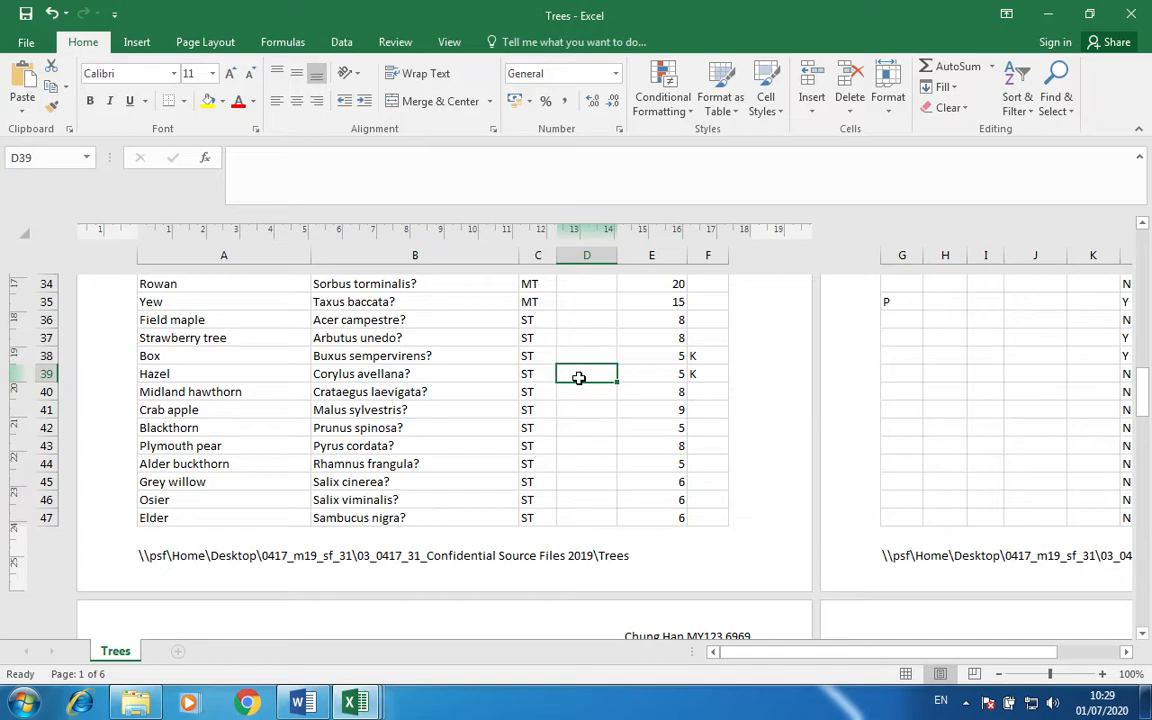
Insert three blank rows above the row 1 column headings, then return to Normal view.
left_click_drag(579, 378, 712, 615)
scroll(177, 509, "up", 20)
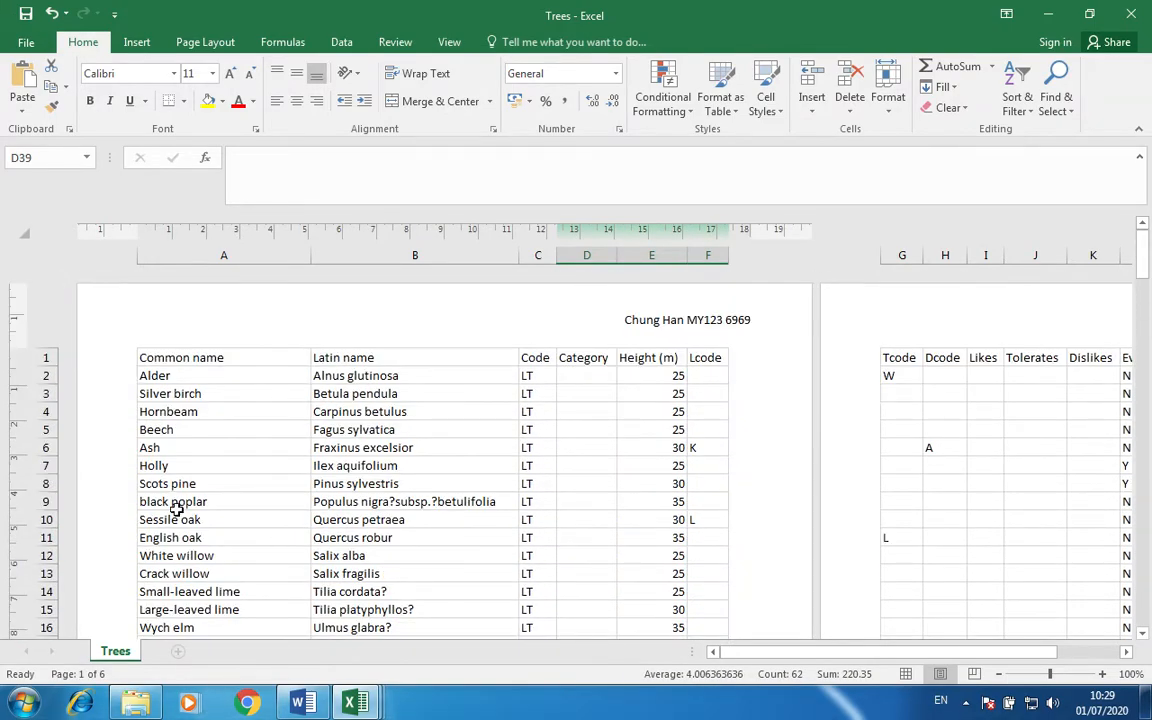
left_click(40, 358)
right_click(37, 360)
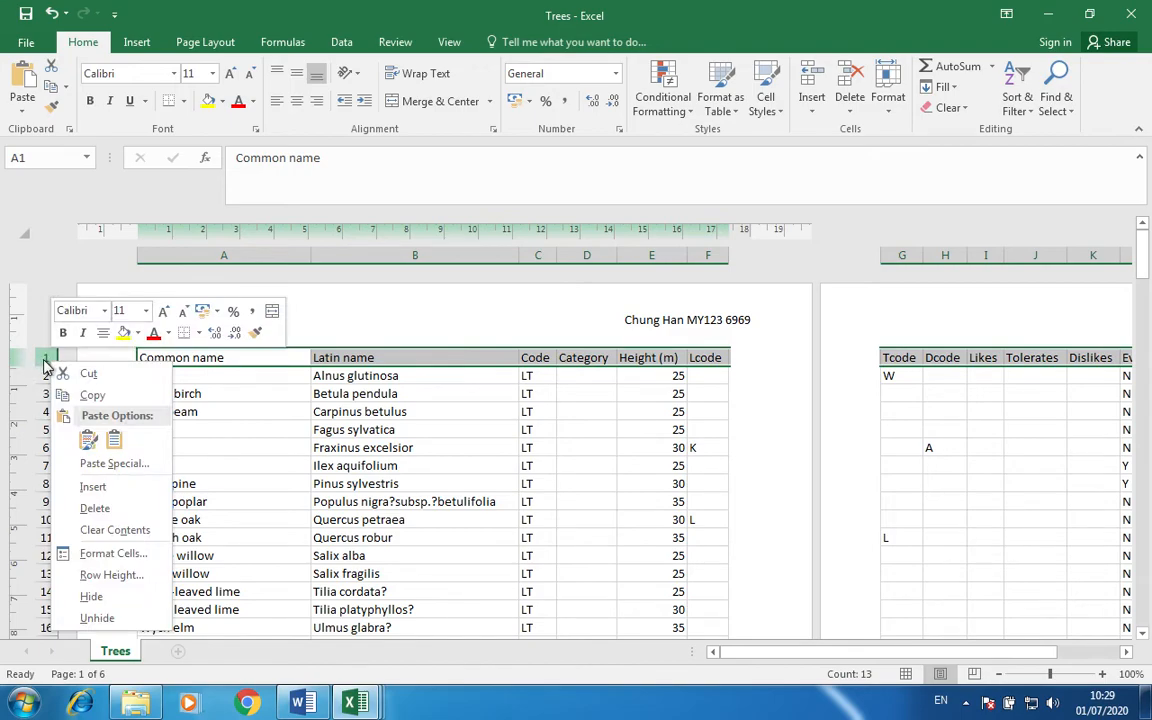
left_click(92, 486)
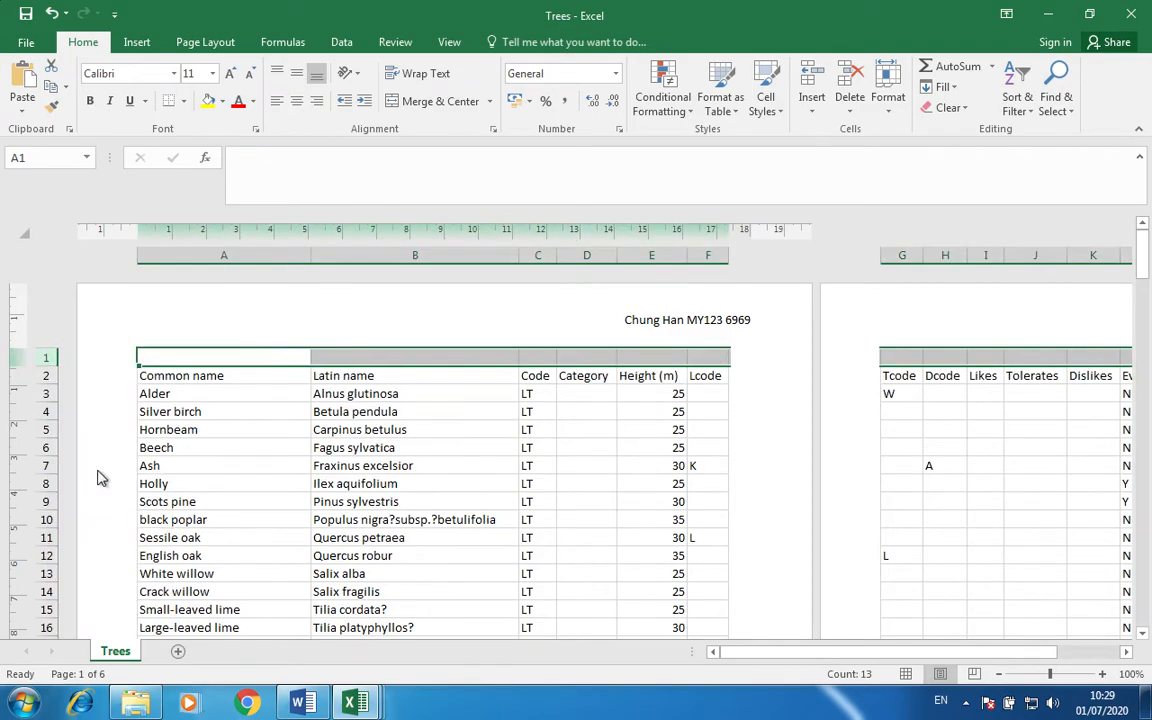
right_click(44, 356)
left_click(90, 478)
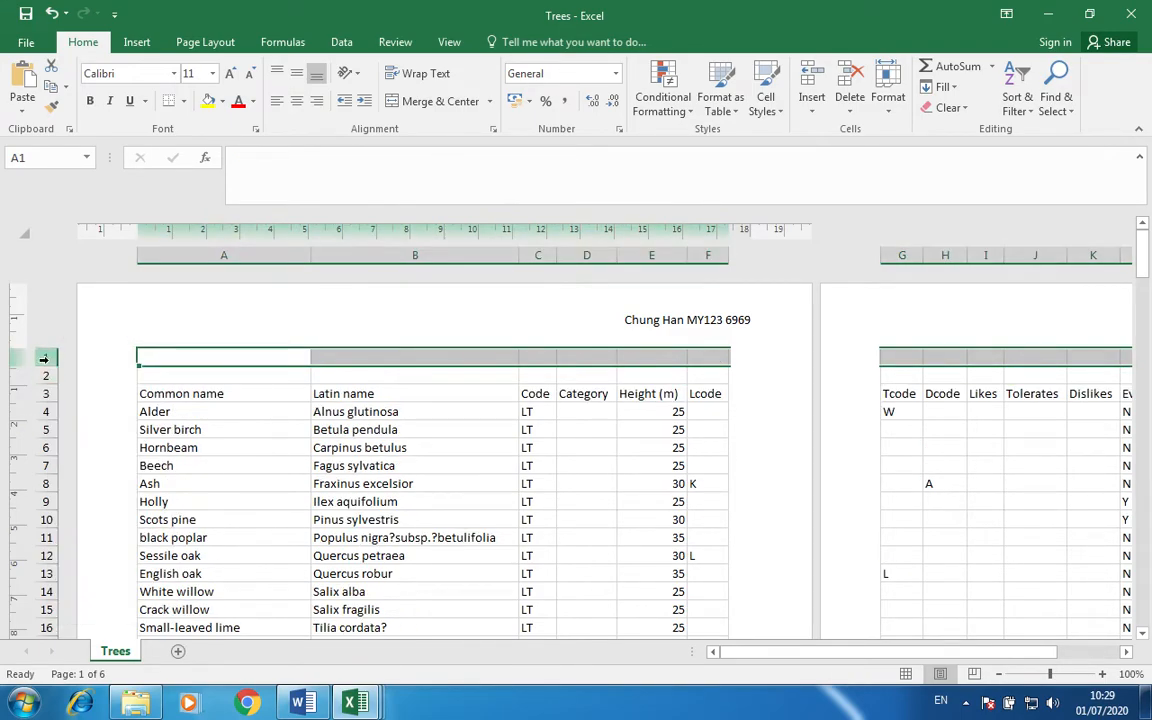
right_click(44, 358)
left_click(90, 488)
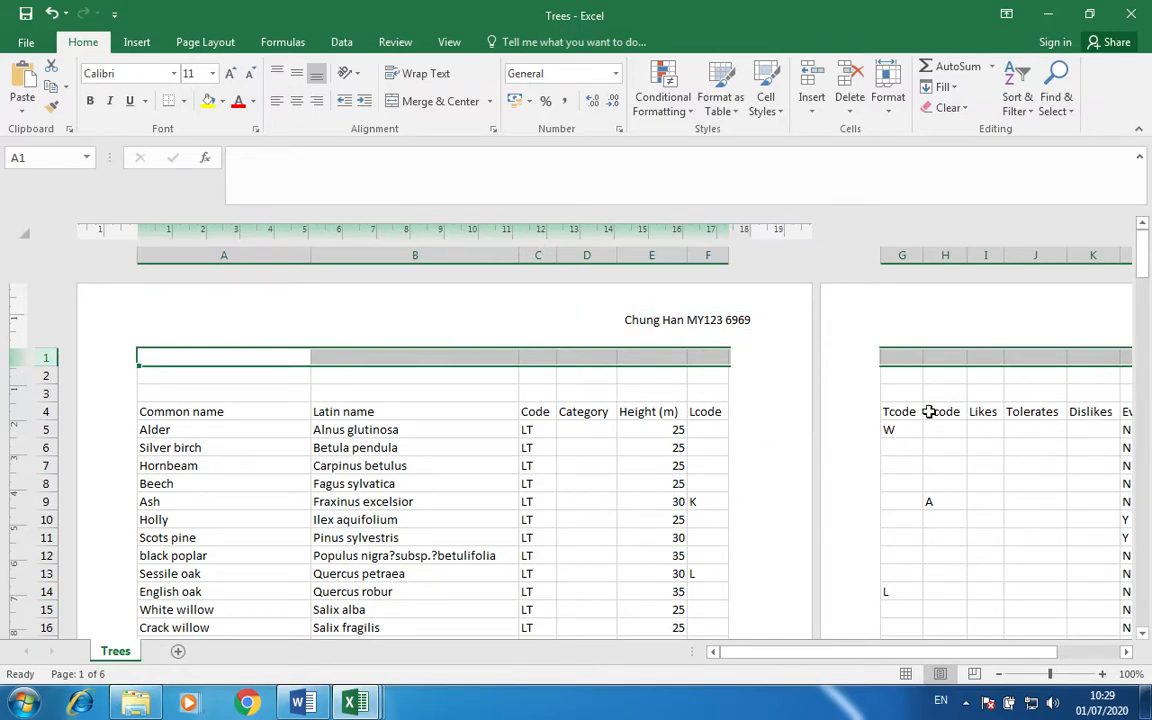
left_click(906, 677)
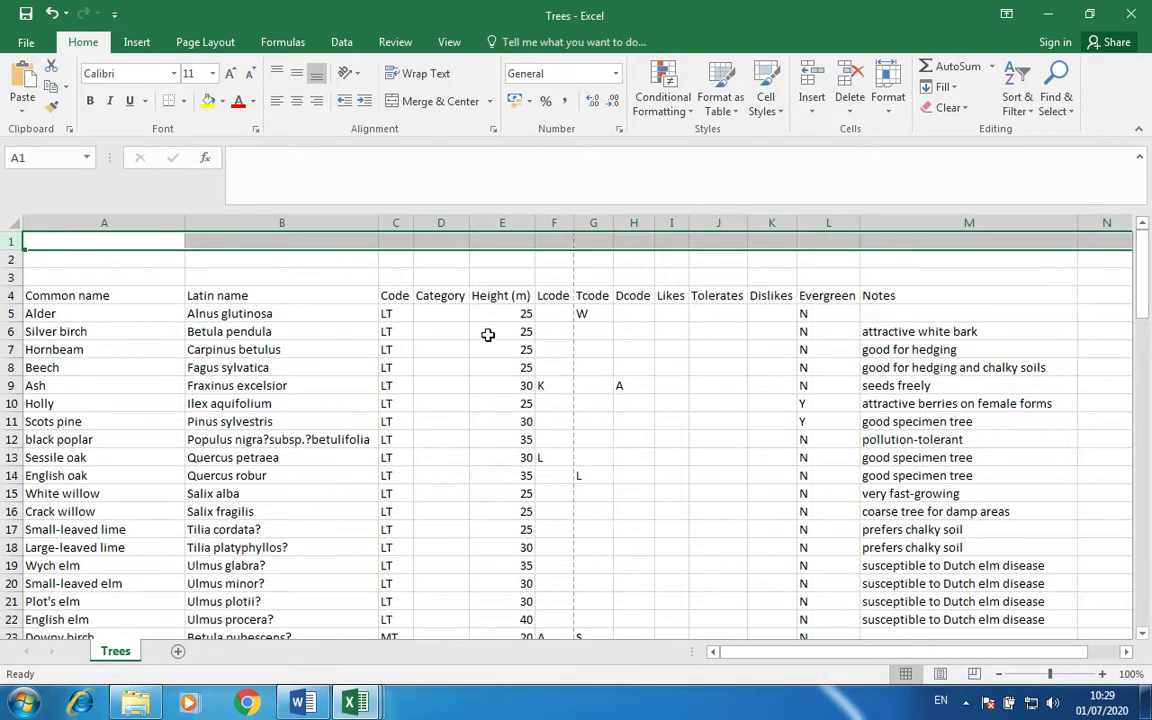
Merge and centre A1:M1, then enter the title 'Gloria's Glorious Gardens'.
left_click(93, 237)
key("shift+Right")
key("shift+Right")
key("shift+Right")
key("shift+Right")
key("shift+Right")
key("shift+Right")
key("shift+Right")
key("shift+Right")
key("shift+Right")
key("shift+Right")
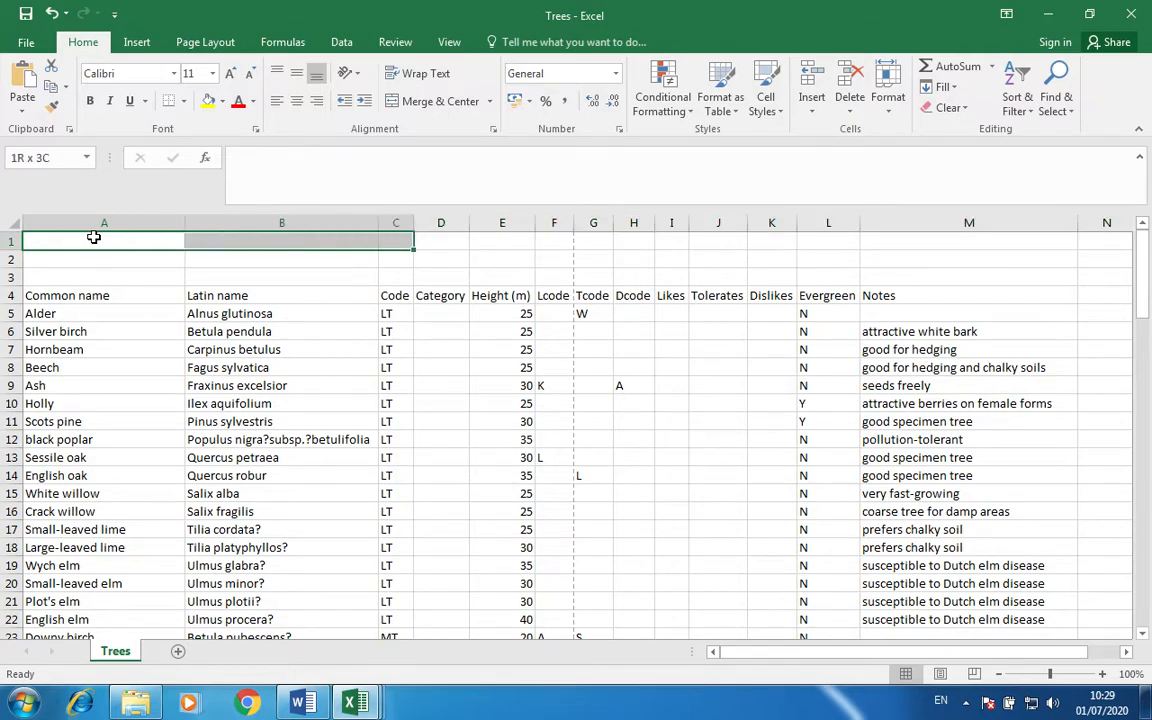
key("shift+Right")
key("shift+Right")
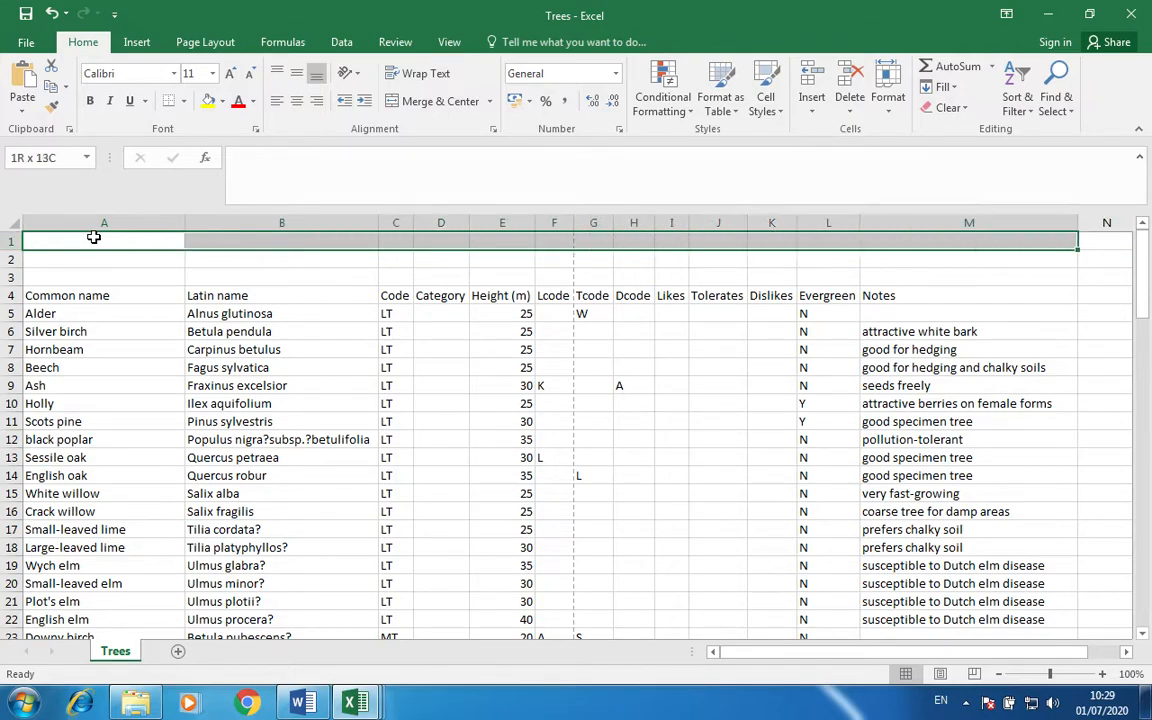
left_click(428, 110)
type("Gl")
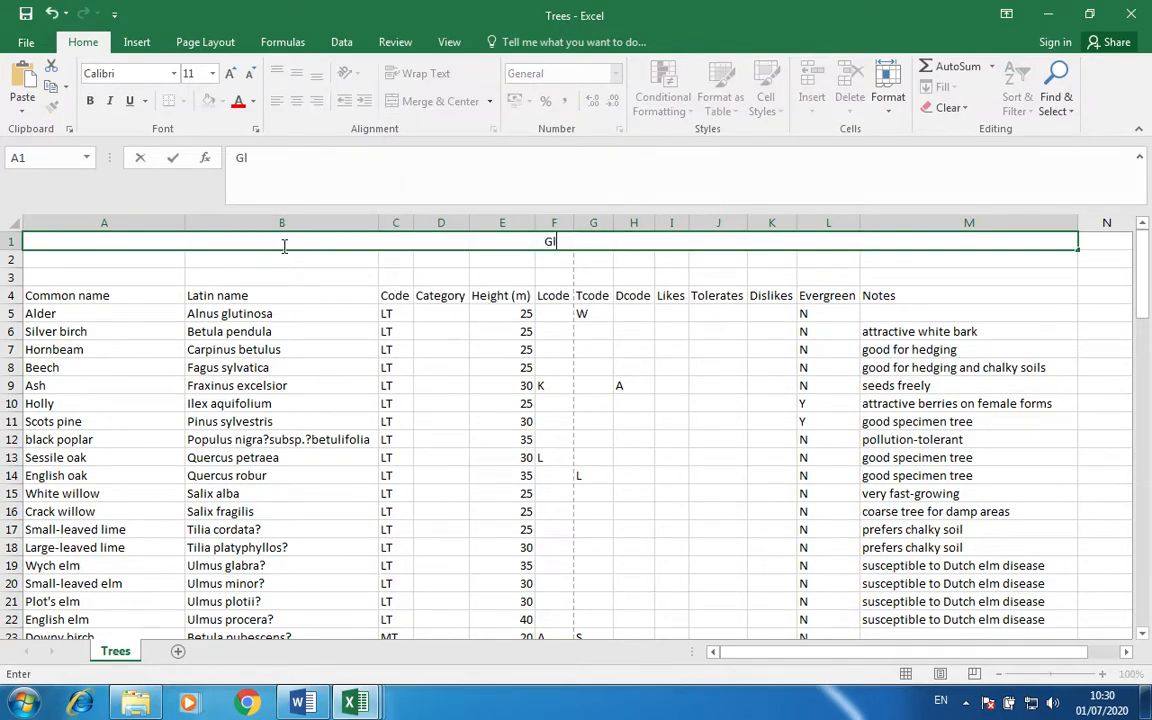
type("oria's Glorious Gardens")
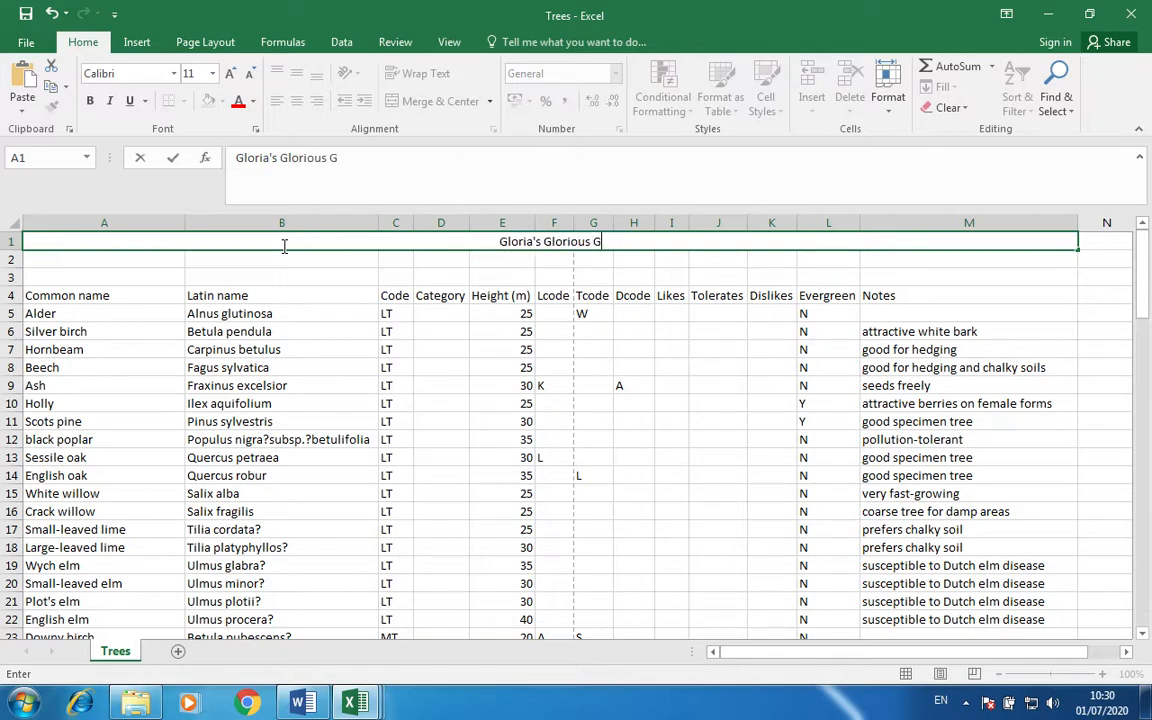
key("Return")
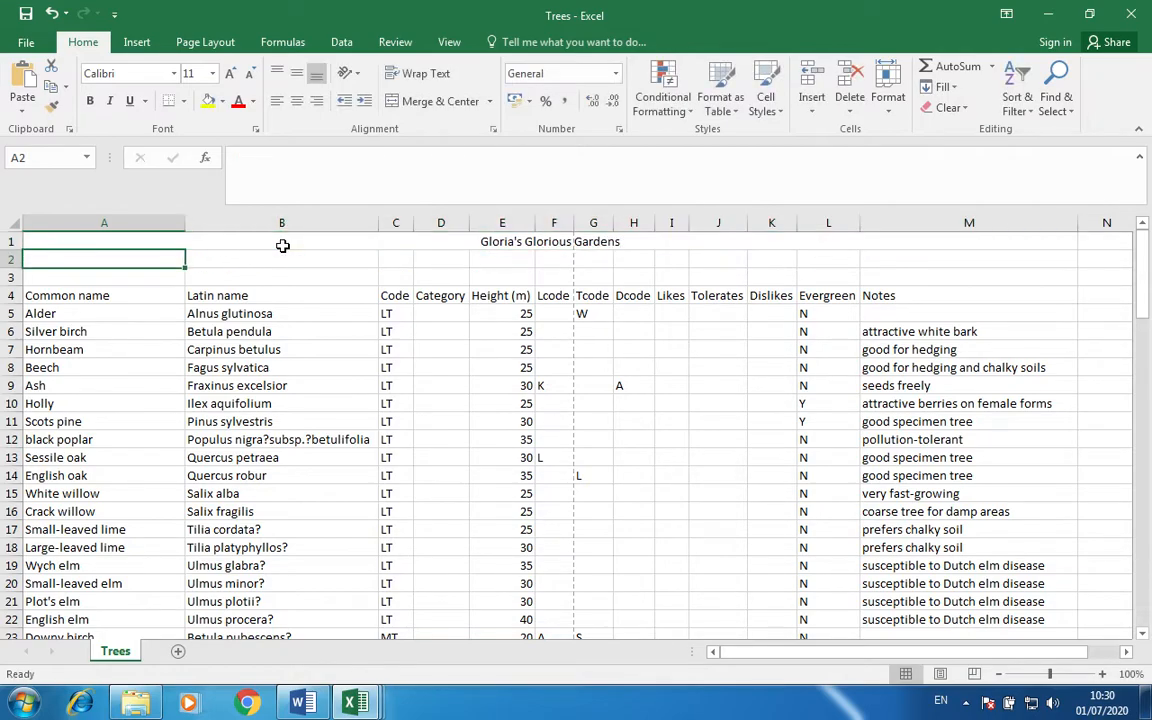
Set the title font to Arial, bold and italic.
left_click(346, 245)
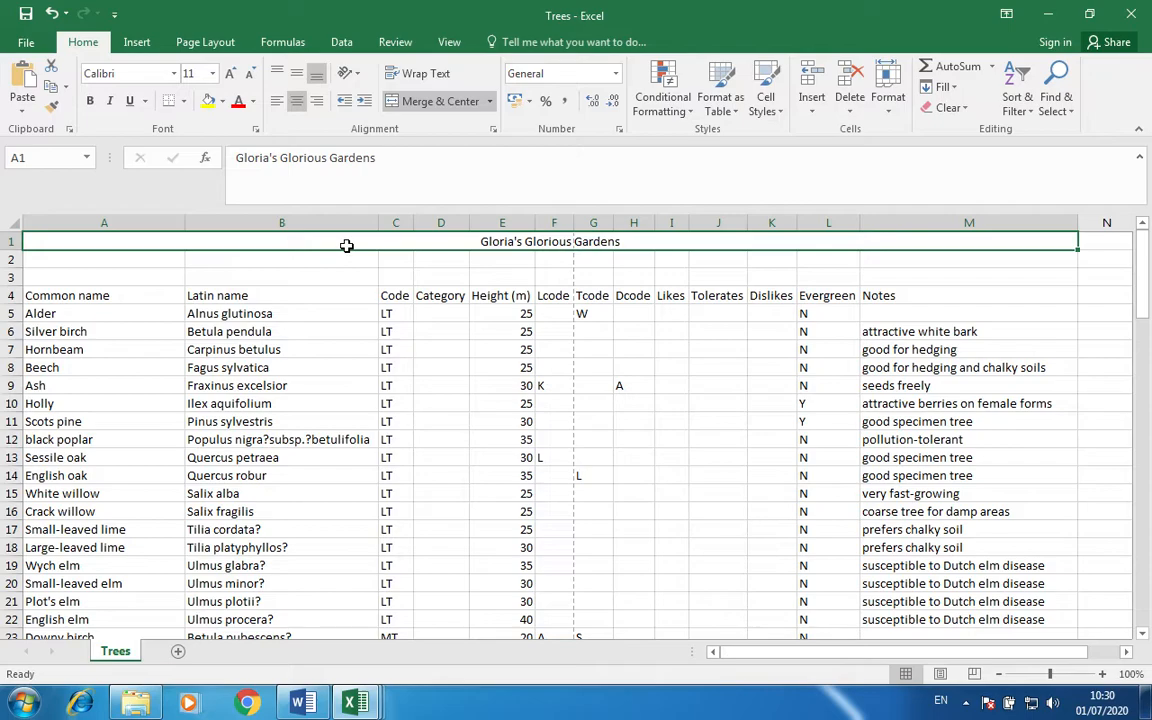
left_click(120, 73)
type("Arial")
key("Return")
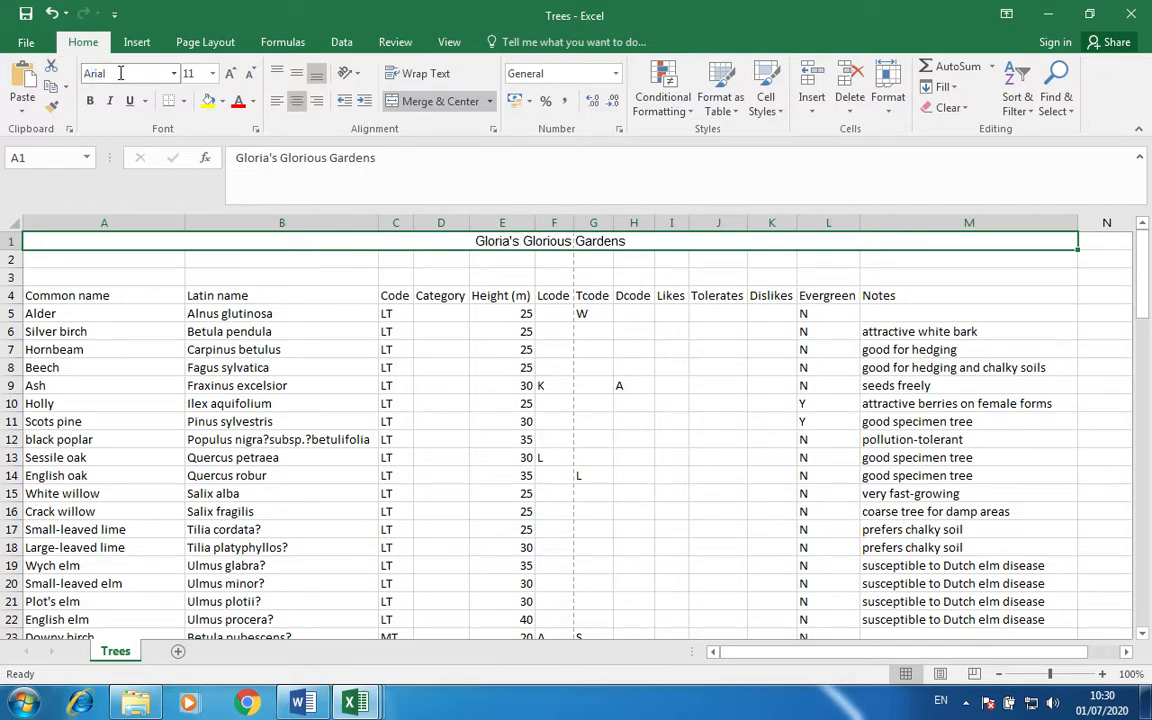
left_click(111, 101)
left_click(90, 103)
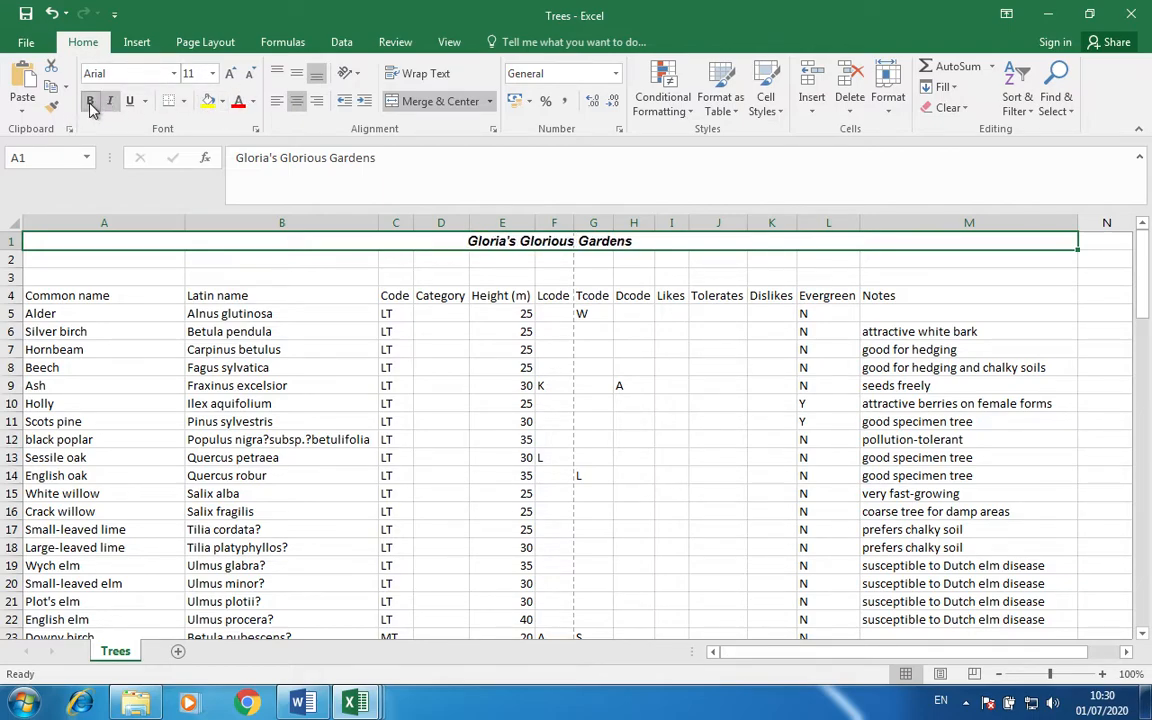
Give the title a grey fill and white text, enlarging it to size 22.
left_click(223, 102)
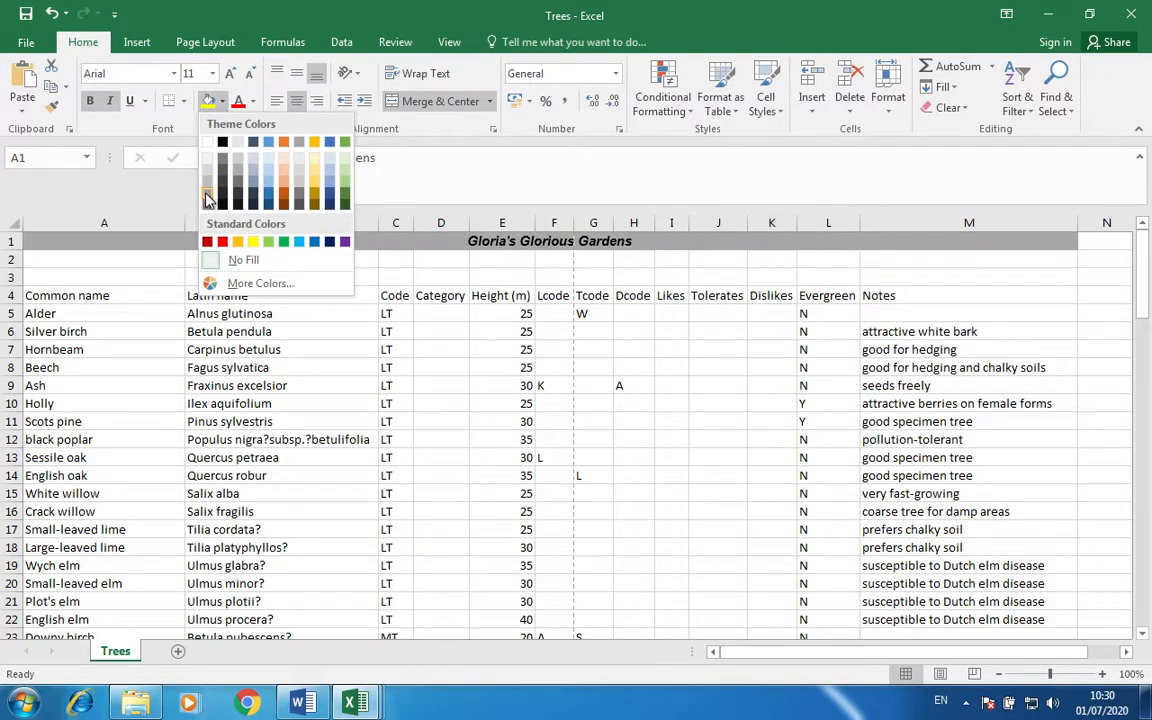
left_click(207, 205)
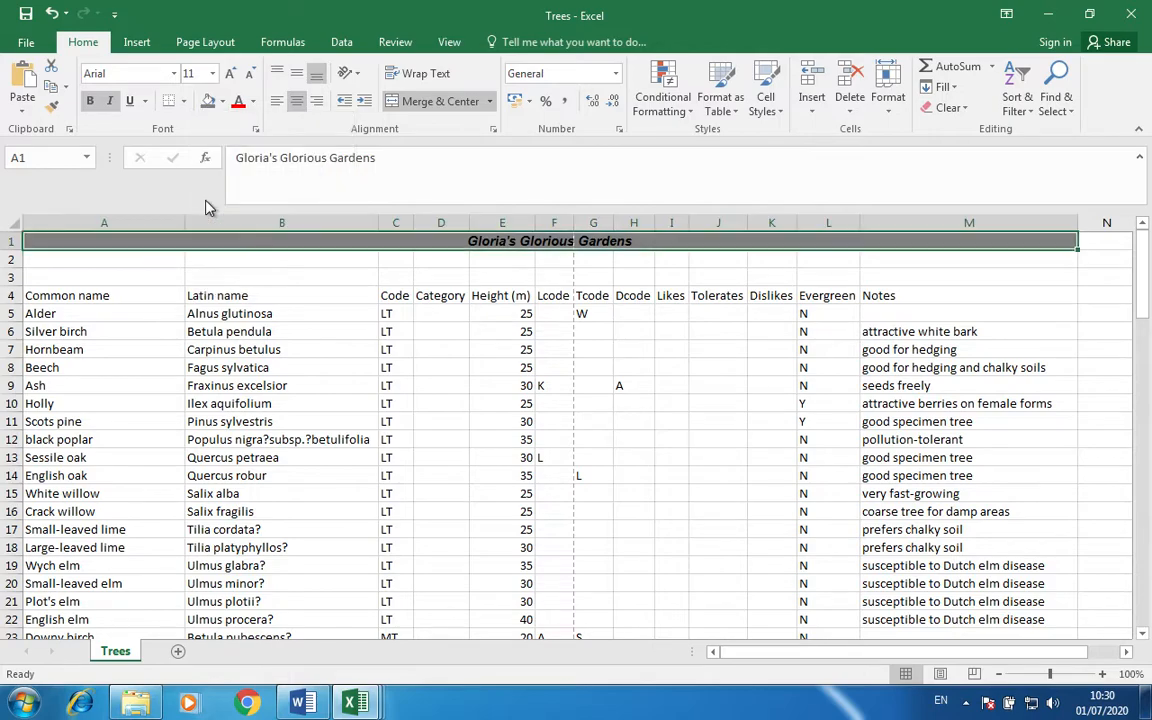
left_click(252, 102)
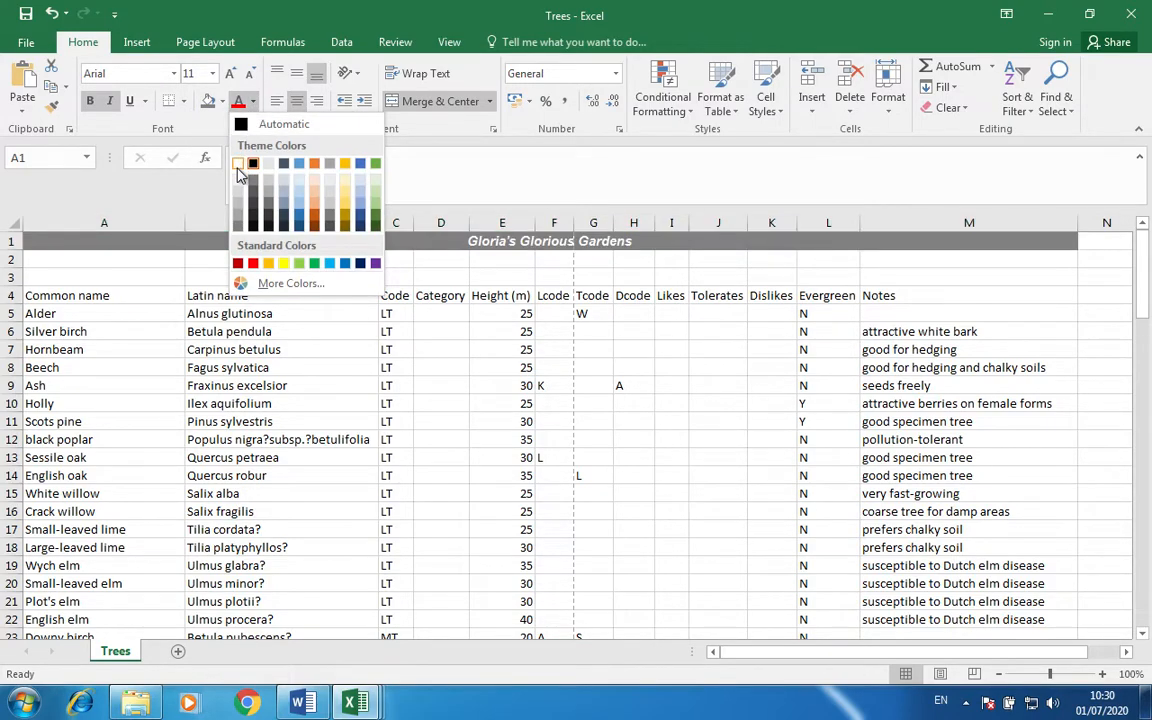
left_click(237, 163)
left_click(230, 75)
left_click(230, 75)
left_click(230, 75)
left_click(230, 75)
left_click(230, 75)
left_click(230, 75)
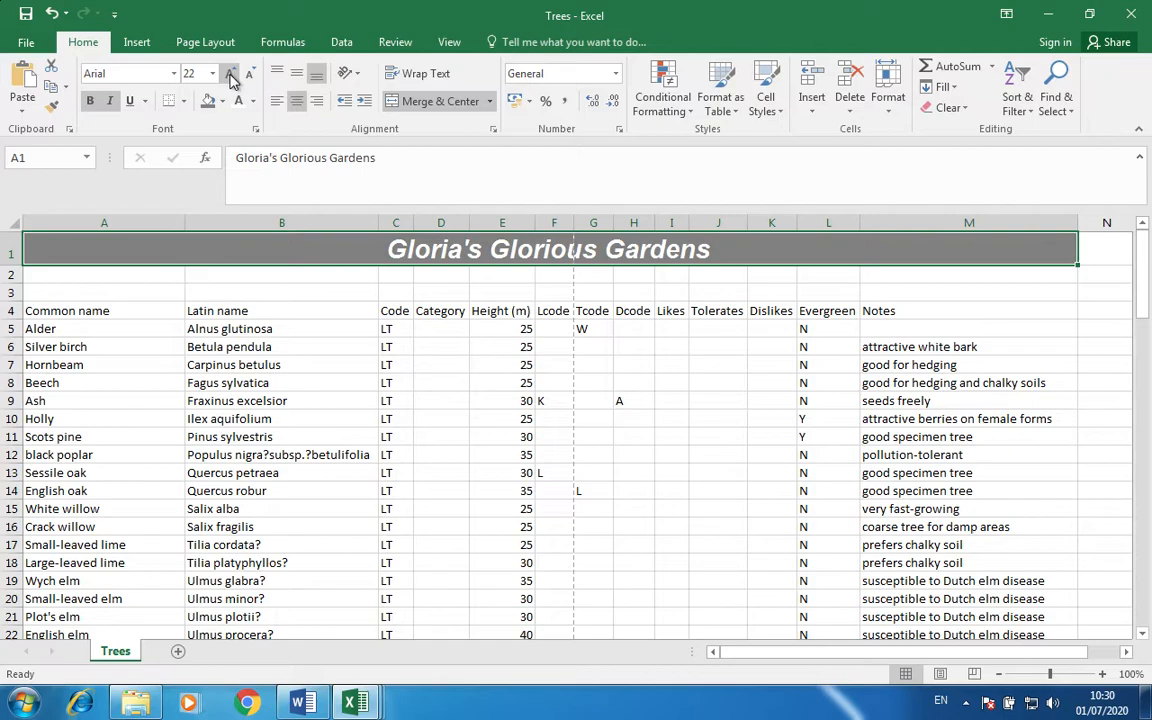
Merge A2:M2, right-align it, and enter the subtitle 'Native British Tress and shrubs'.
left_click(125, 276)
key("shift+Right")
key("shift+Right")
key("shift+Right")
key("shift+Right")
key("shift+Right")
key("shift+Right")
key("shift+Right")
key("shift+Right")
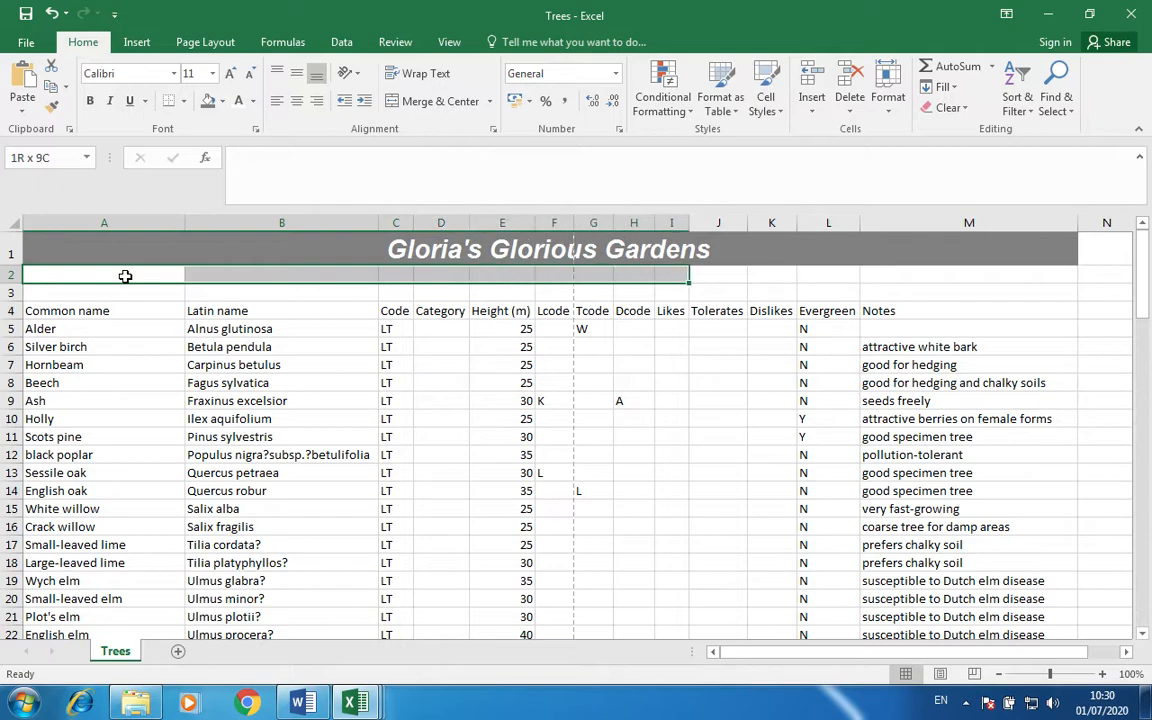
key("shift+Right")
key("shift+Right")
key("shift+Right")
key("shift+Right")
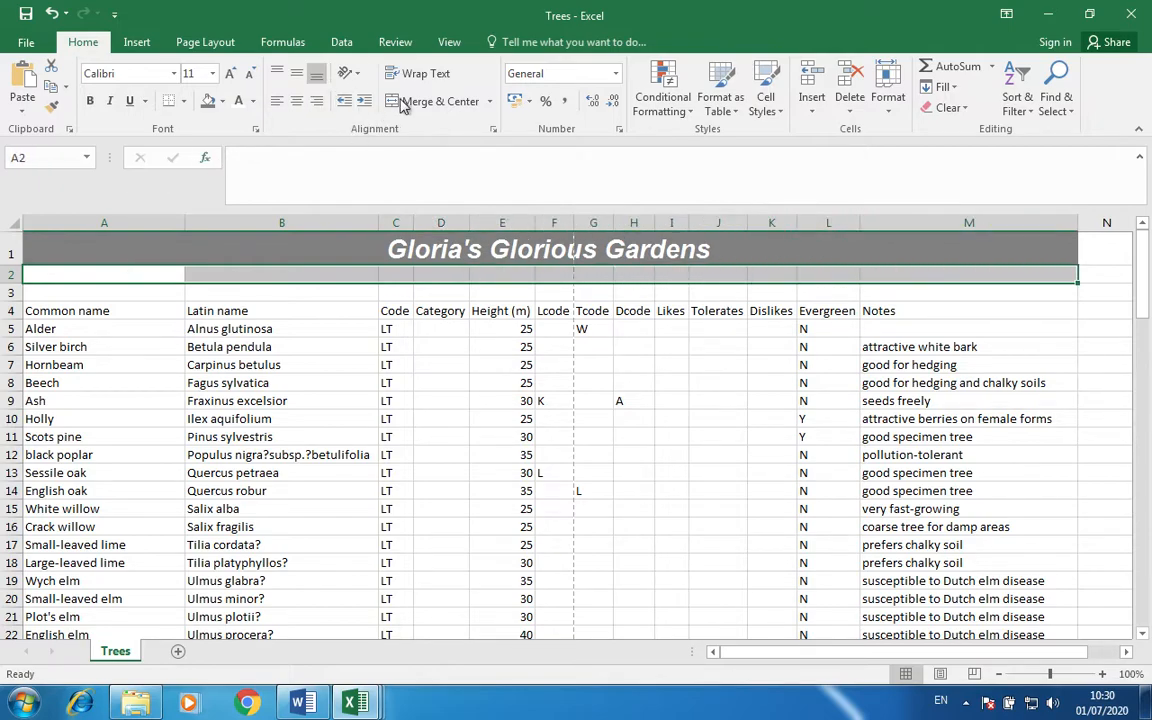
left_click(405, 102)
left_click(318, 103)
type("Native")
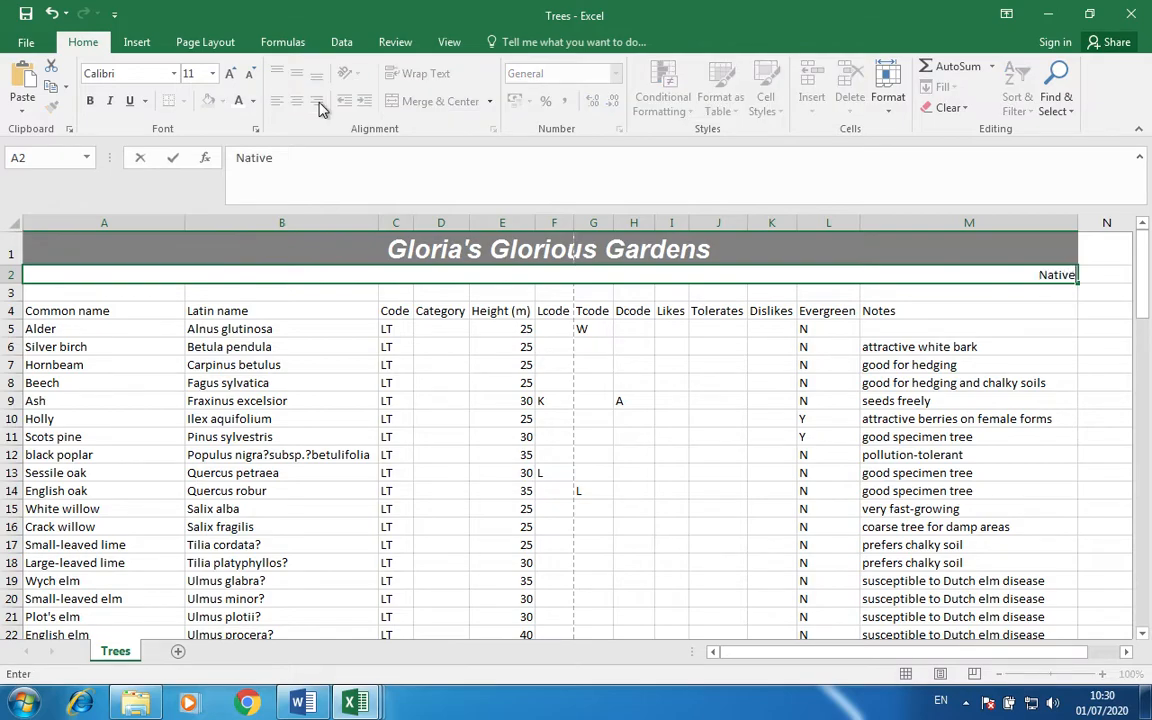
type(" British")
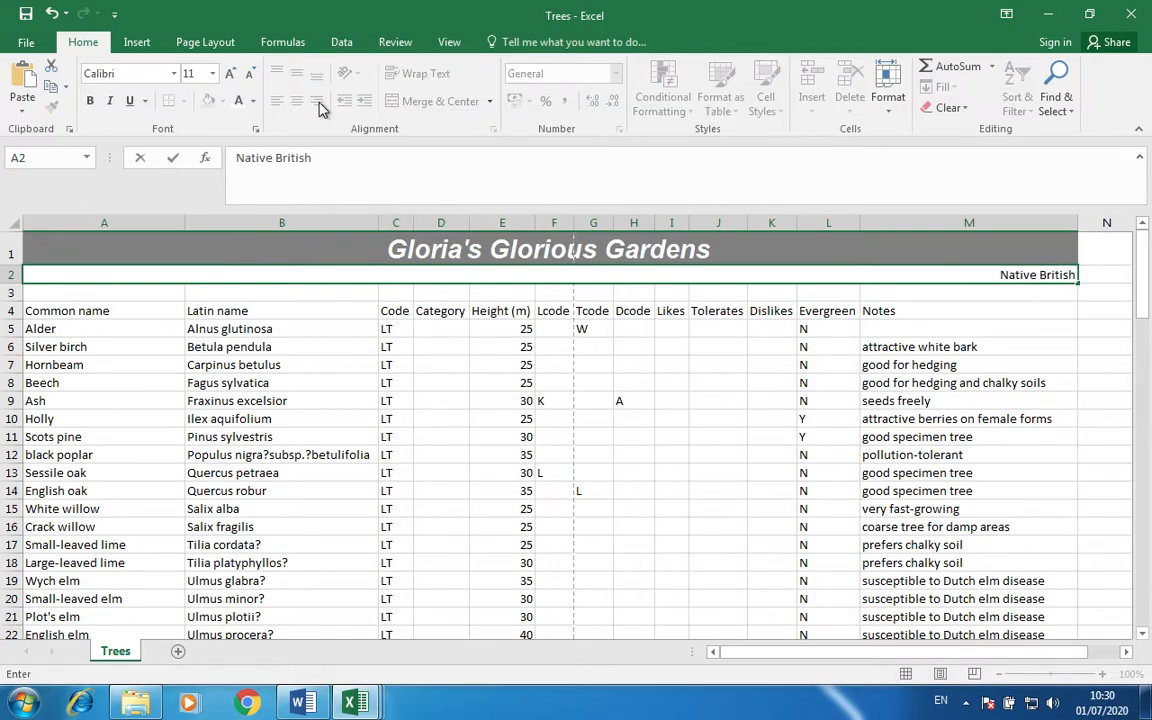
type(" Tress and")
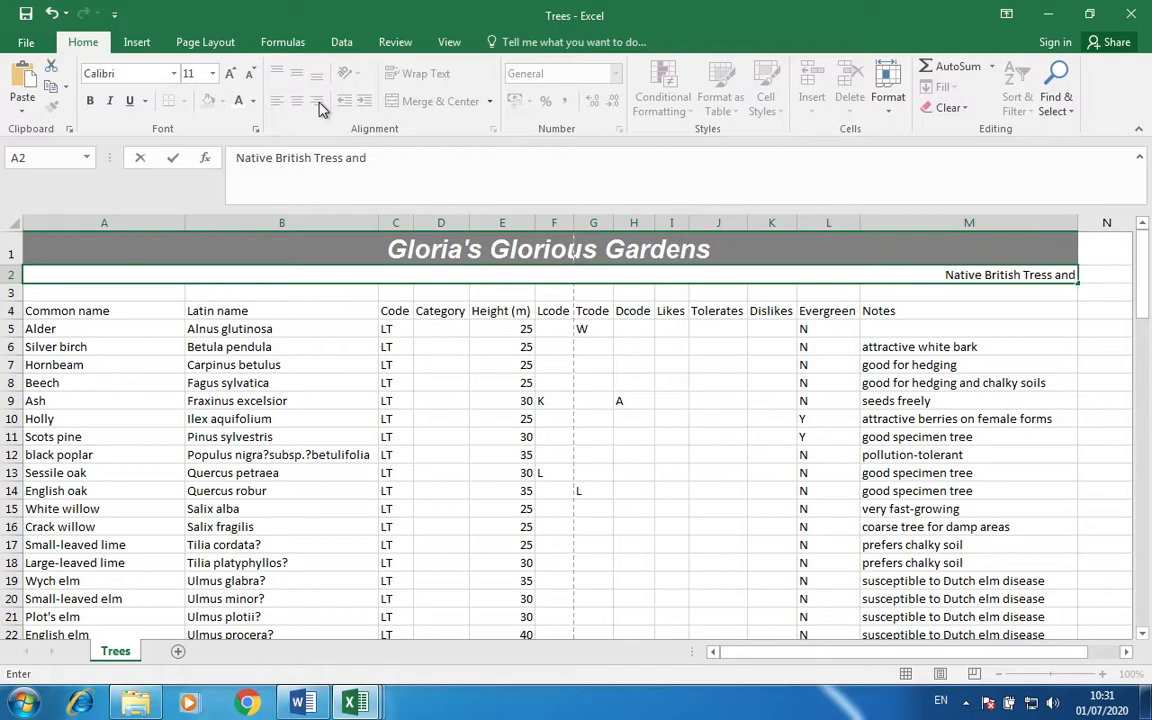
type(" shrubs")
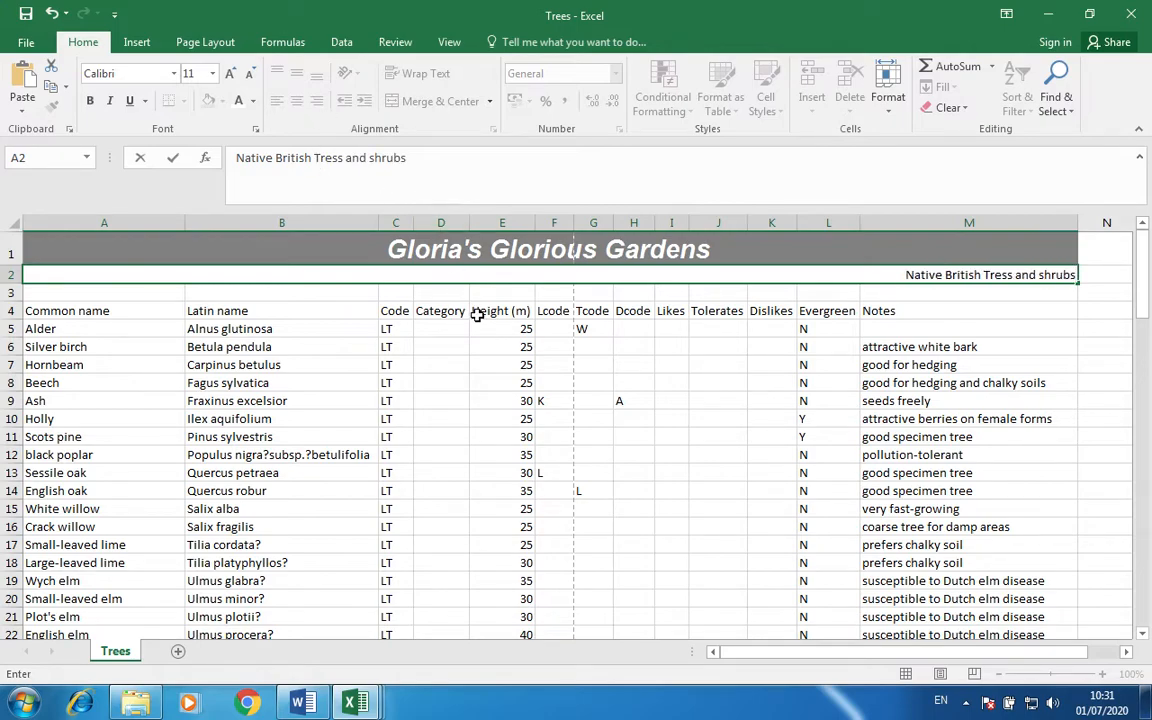
Format the subtitle as bold Arial and enlarge it to 18pt.
left_click(89, 100)
left_click(987, 324)
left_click(987, 275)
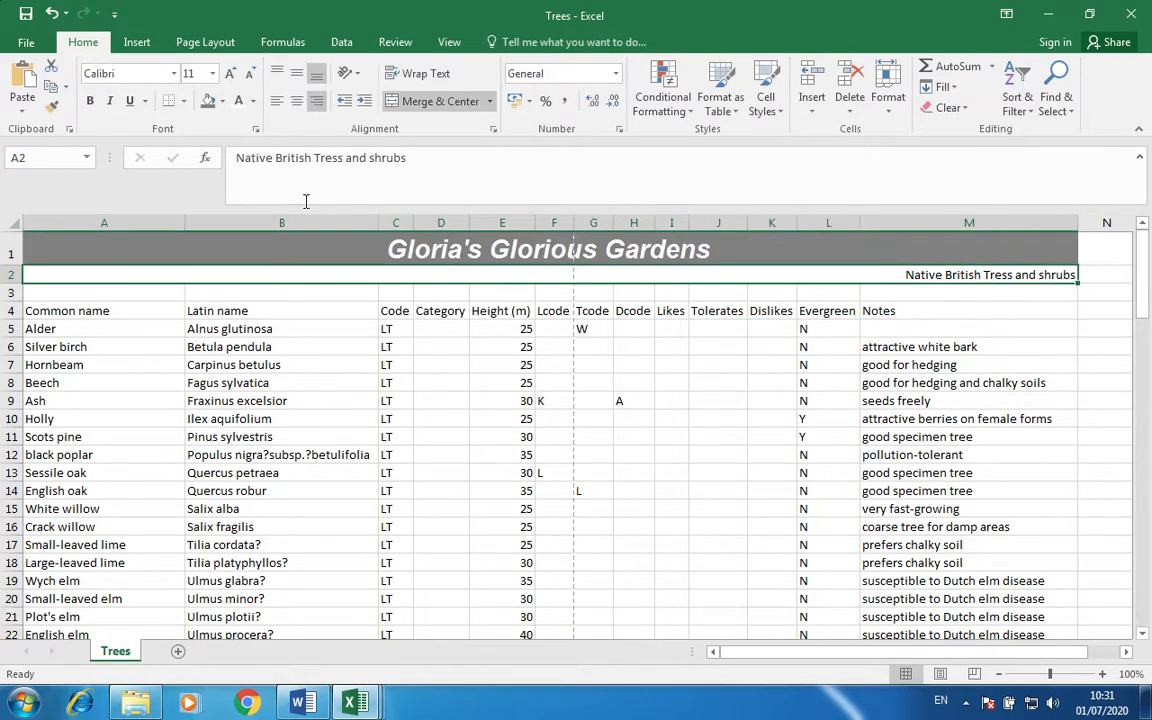
left_click(90, 102)
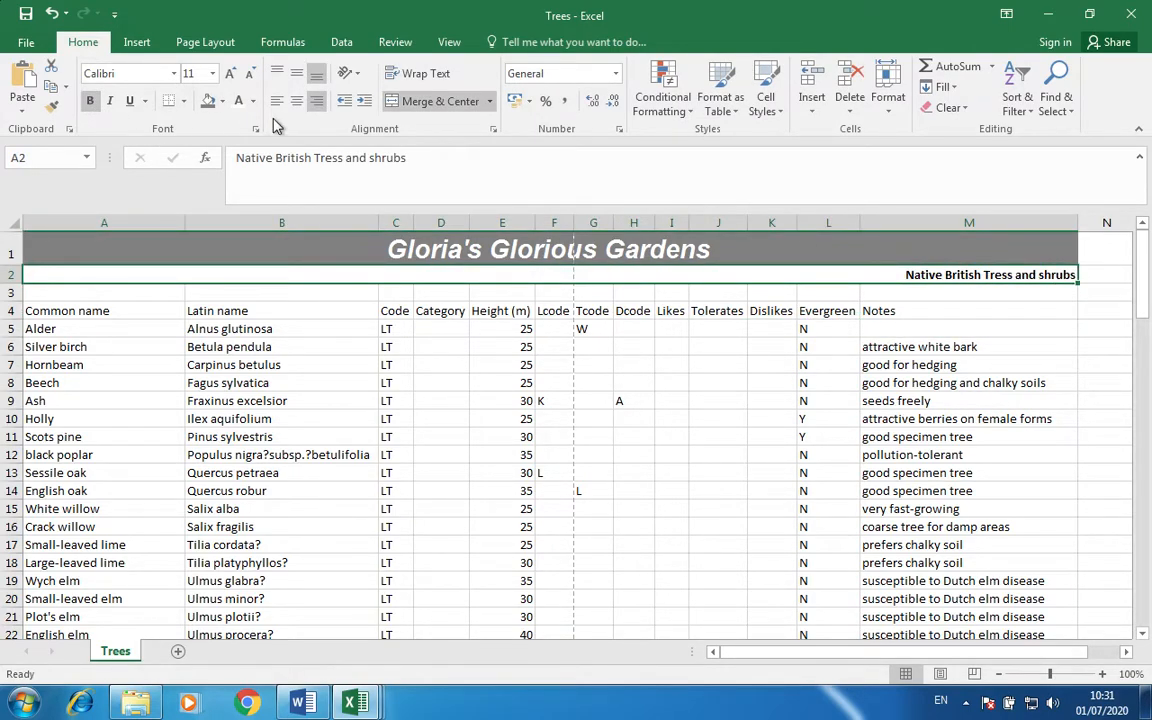
left_click(137, 72)
type("Arial")
key("Return")
left_click(231, 76)
left_click(231, 76)
left_click(231, 76)
left_click(231, 76)
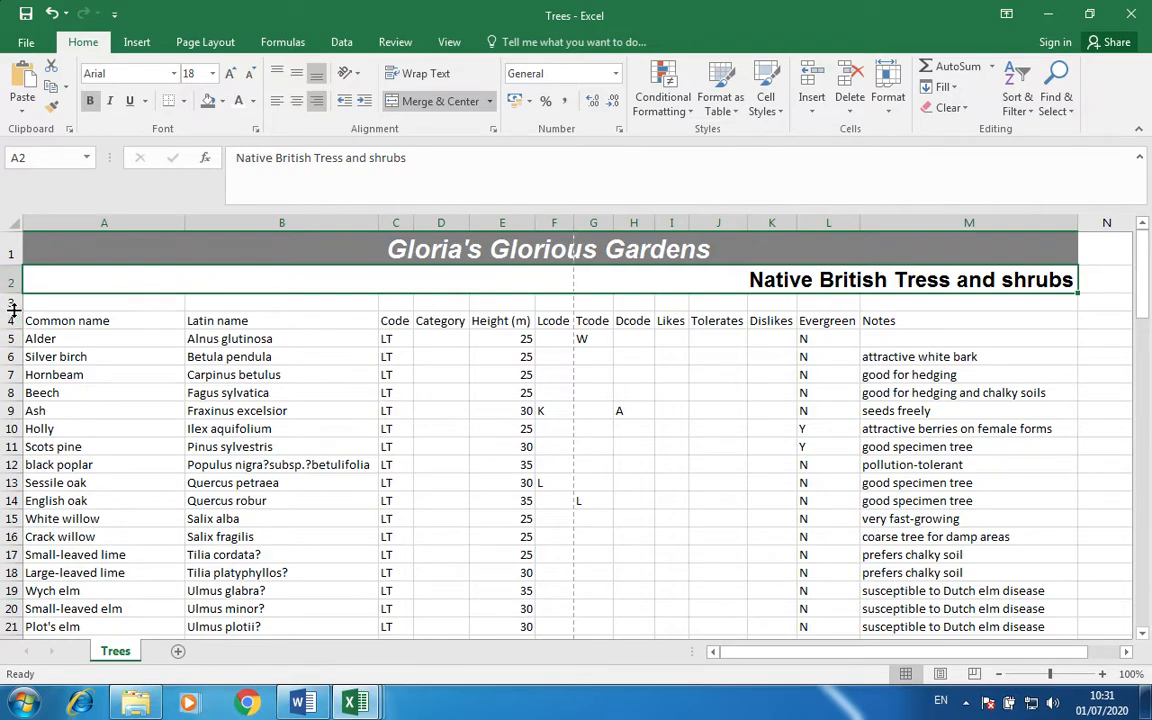
Shrink blank row 3 to a thin spacer and bold the A4:M4 column headings.
mouse_move(12, 312)
left_mouse_down()
mouse_move(18, 285)
mouse_move(17, 300)
left_mouse_up()
left_click(146, 395)
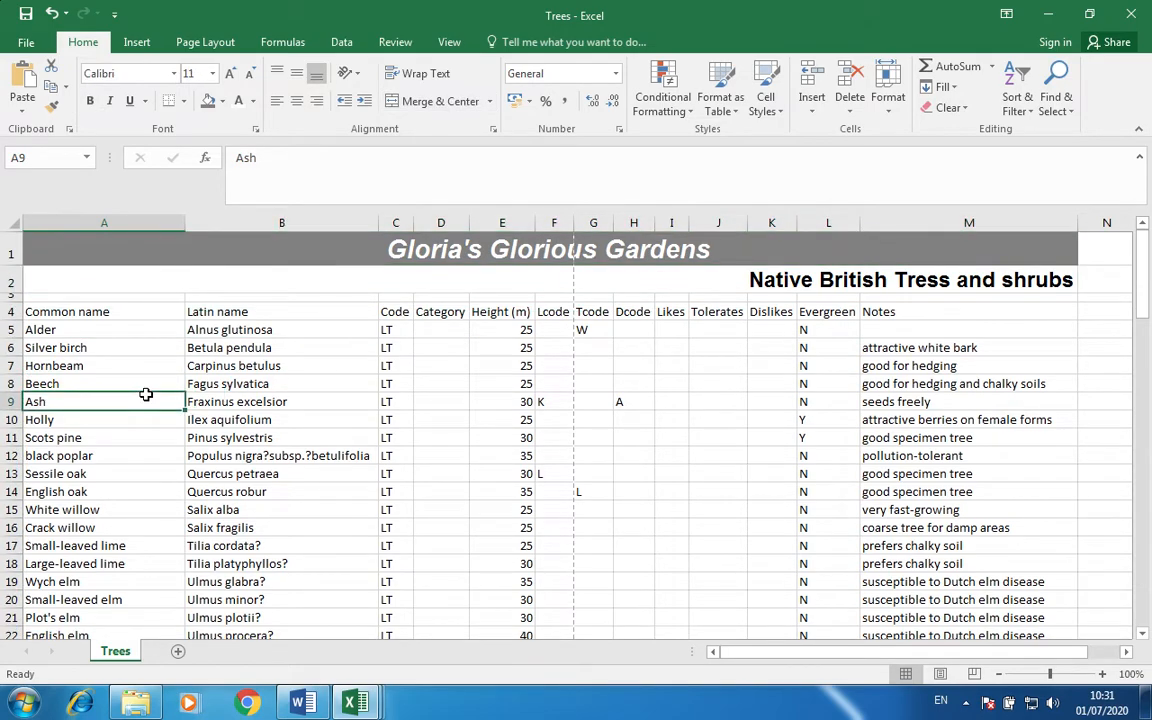
left_click(101, 312)
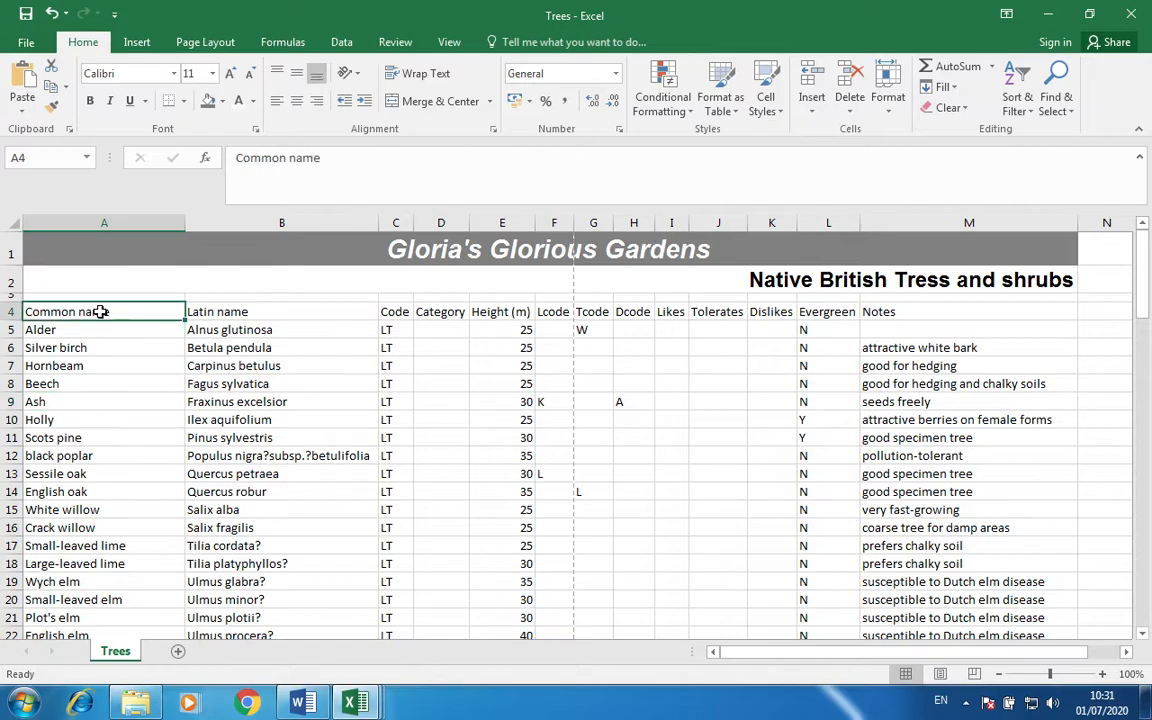
key("shift+Right")
key("shift+Right")
key("shift+Right")
key("shift+Right")
key("shift+Right")
key("shift+Right")
key("shift+Right")
key("shift+Right")
key("shift+Right")
key("shift+Right")
key("shift+Right")
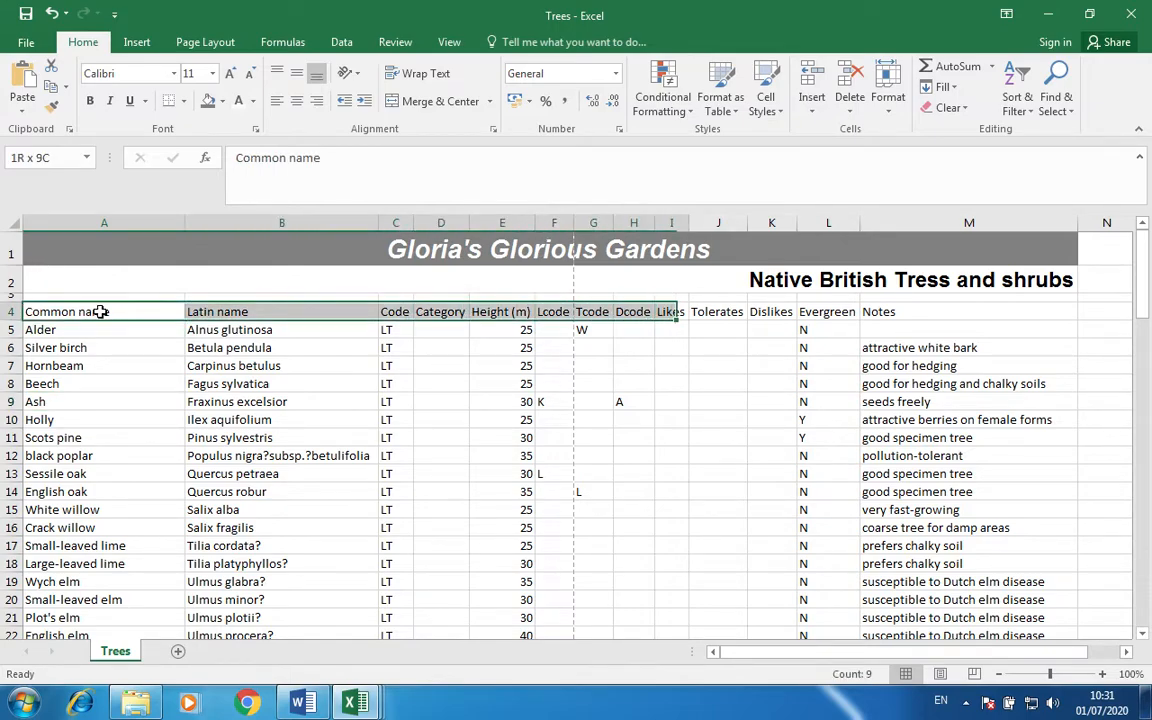
key("shift+Right")
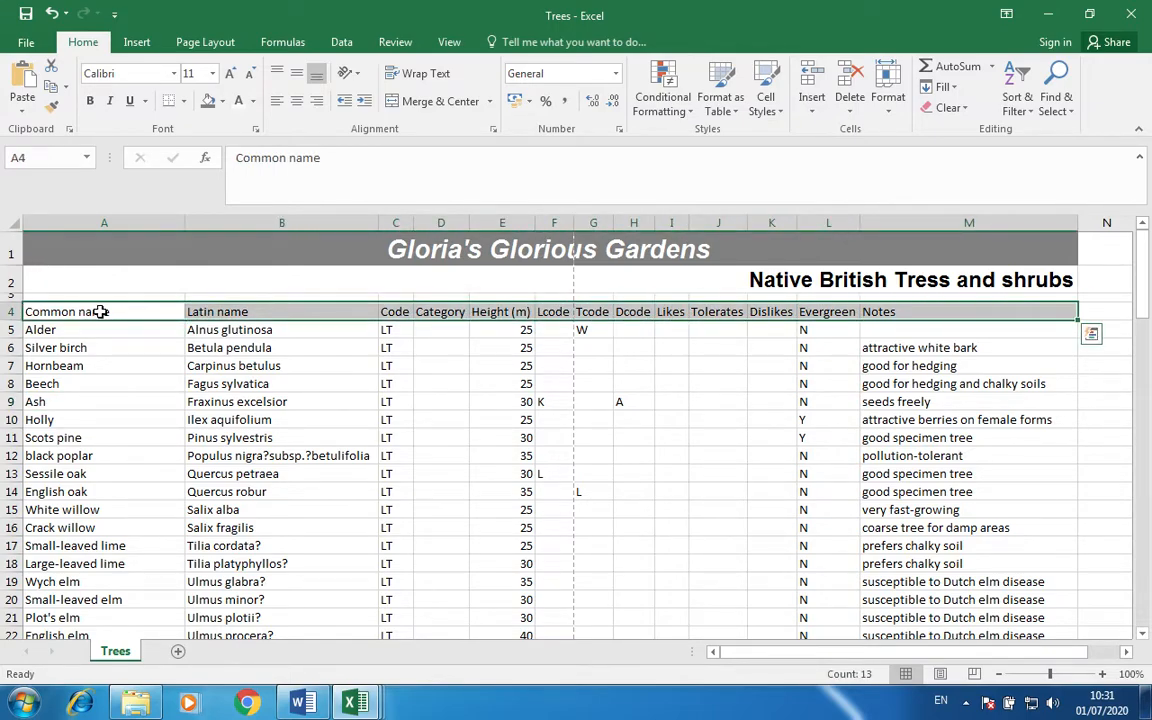
key("ctrl+b")
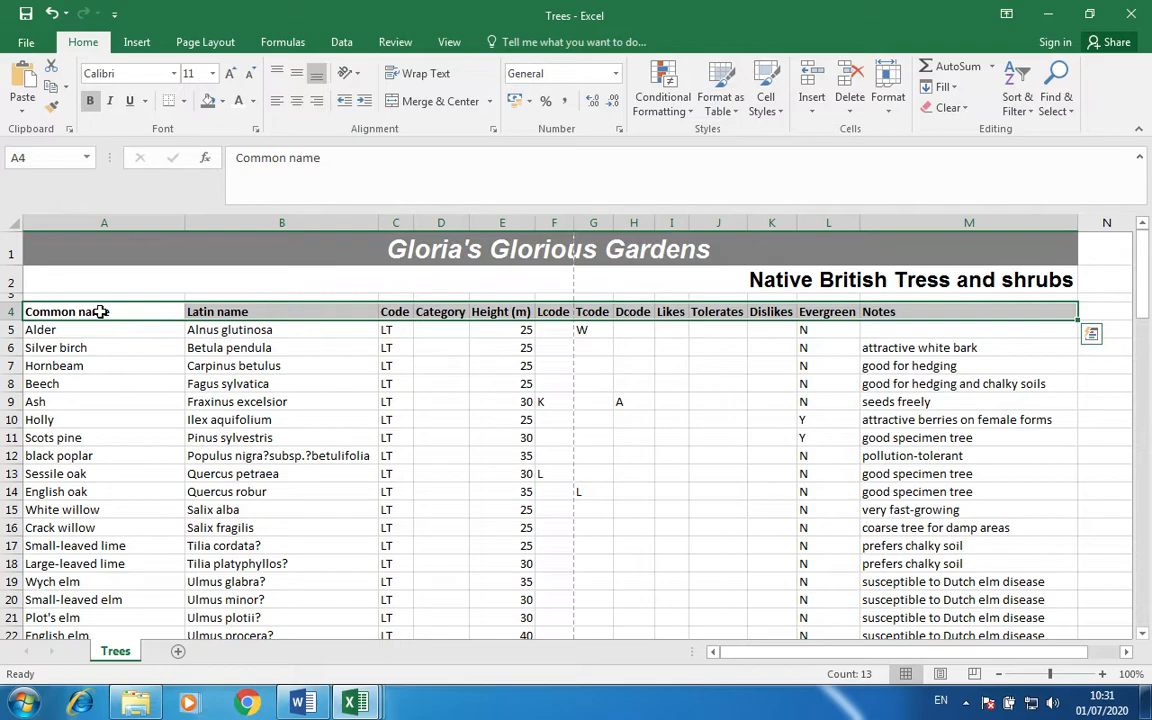
left_click(24, 42)
left_click(31, 229)
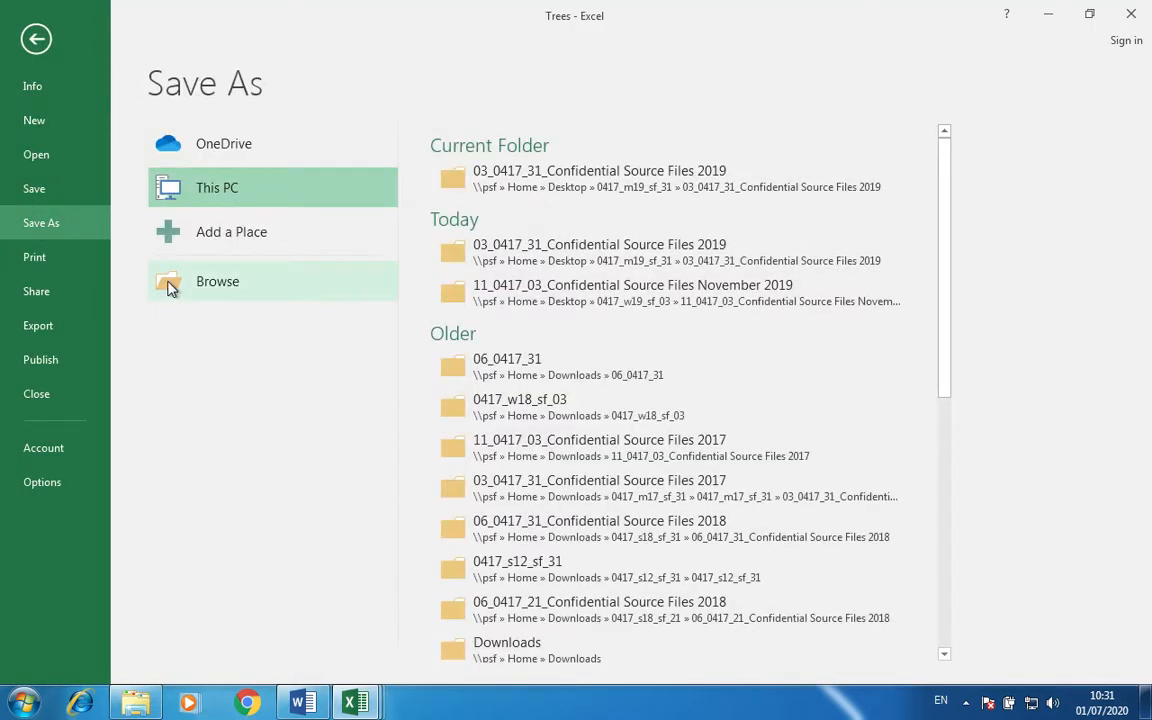
left_click(170, 285)
left_click(331, 306)
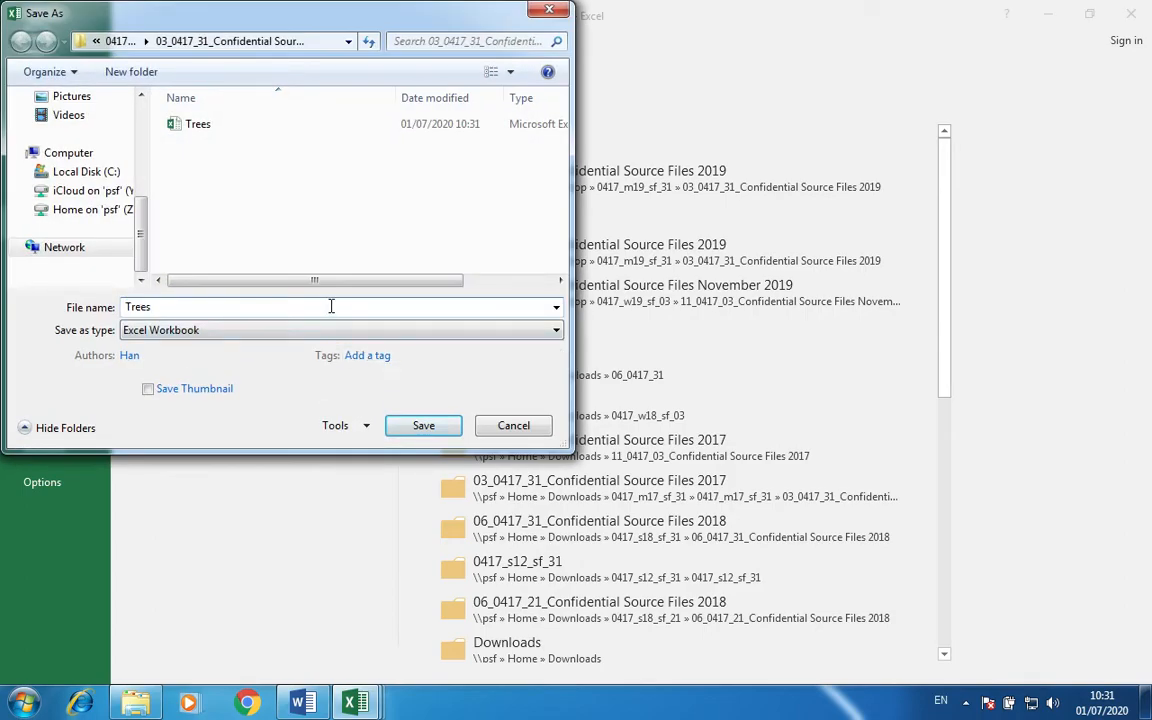
key("Return")
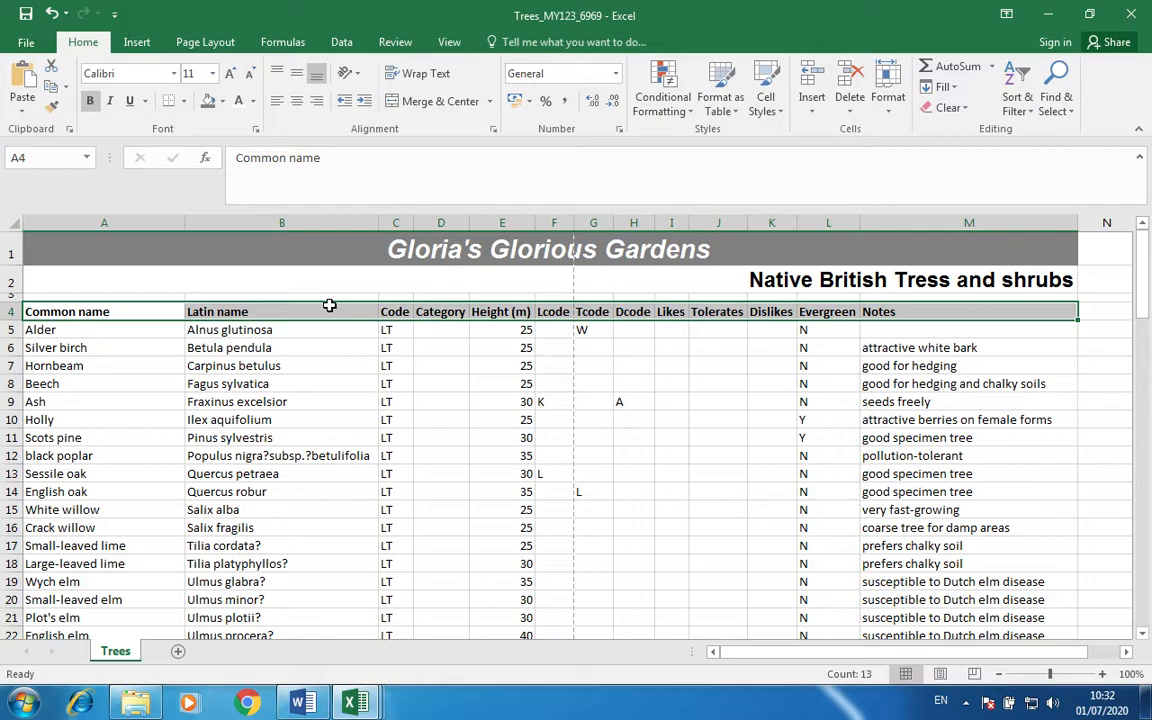
Select the title, headings and Alder row, A1:M5.
left_click(110, 249)
key("shift+Down")
key("shift+Down")
key("shift+Down")
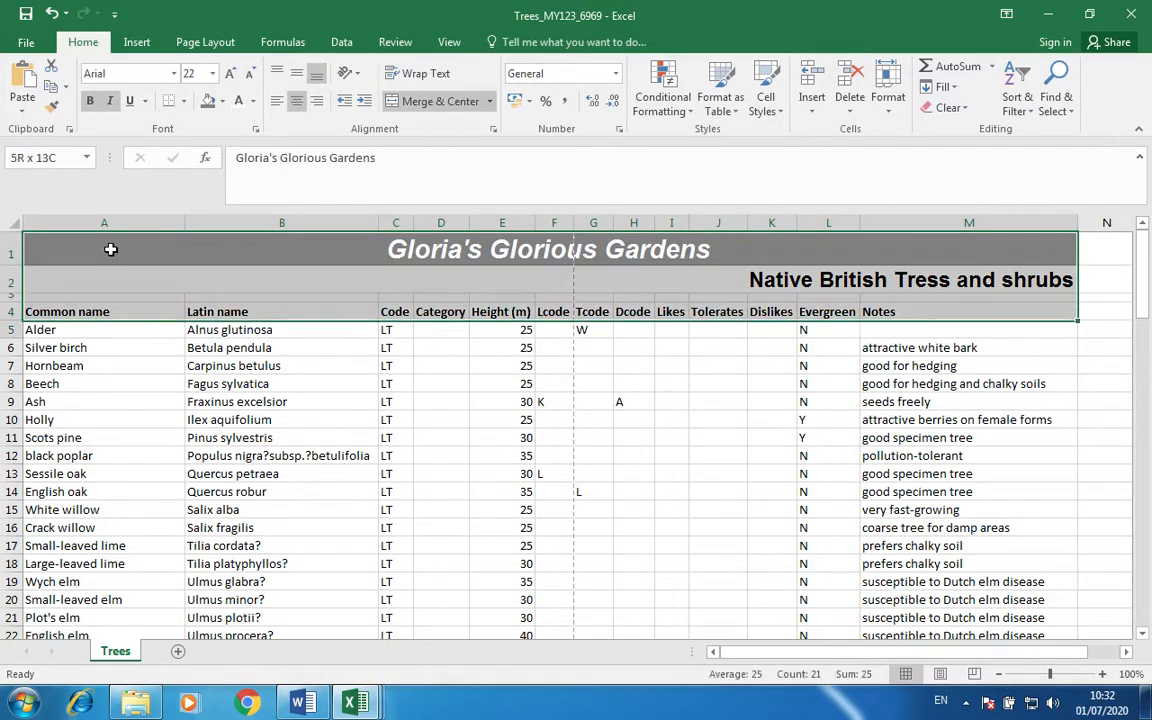
key("shift+Down")
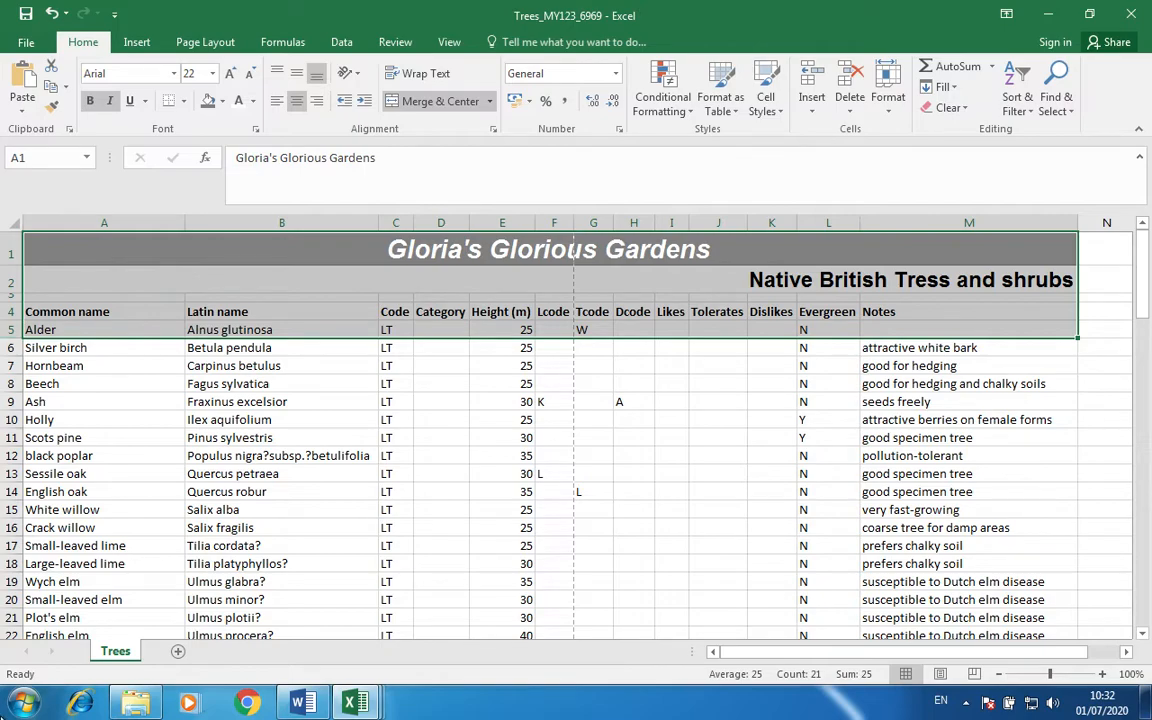
Snip rows 1–5 with Snipping Tool and bring up the Word evidence document.
left_click(22, 704)
type("snipping")
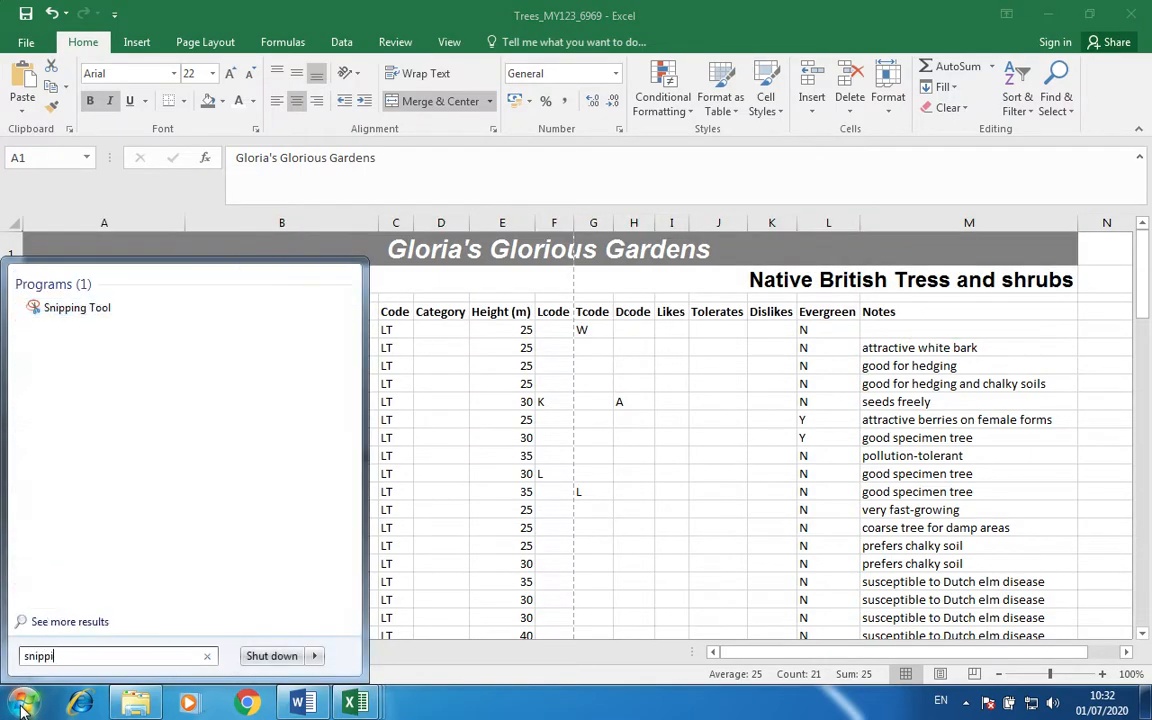
left_click(67, 306)
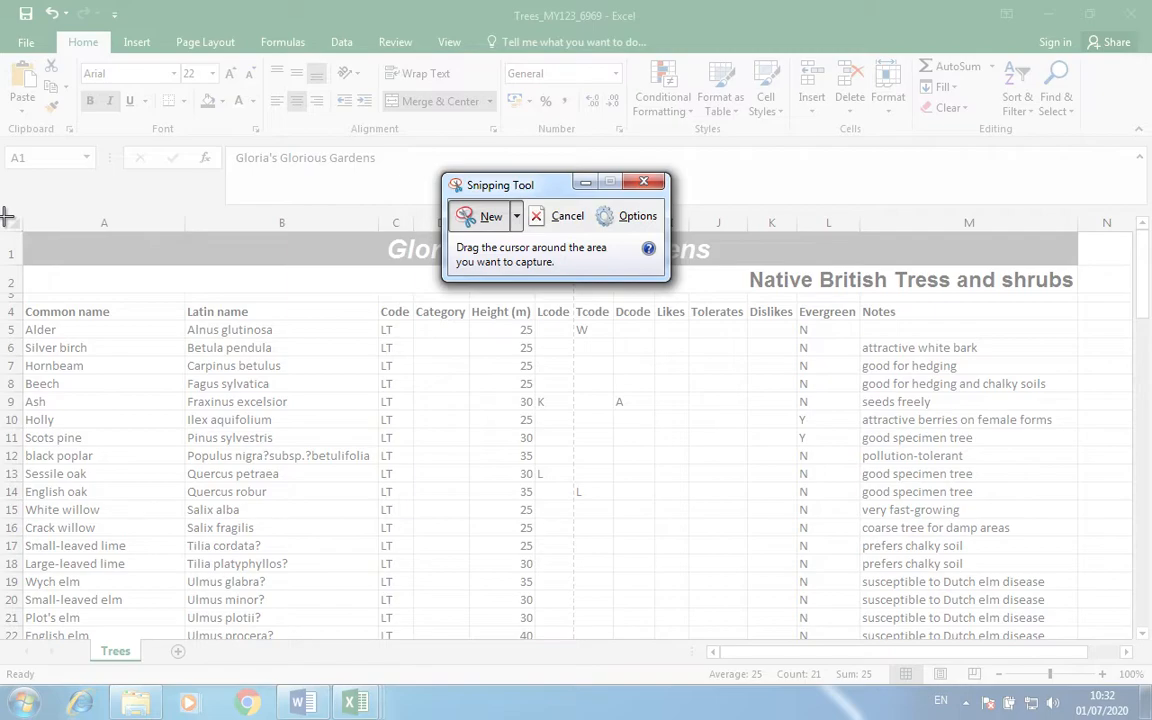
left_click_drag(7, 216, 1075, 339)
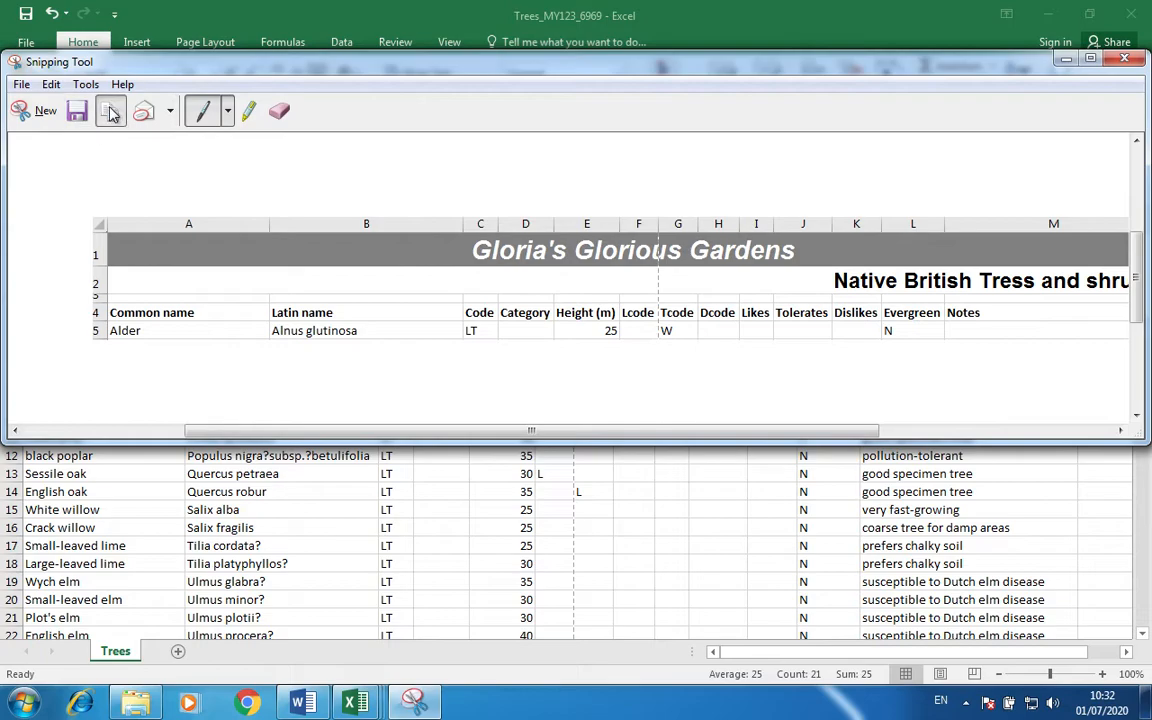
left_click(298, 702)
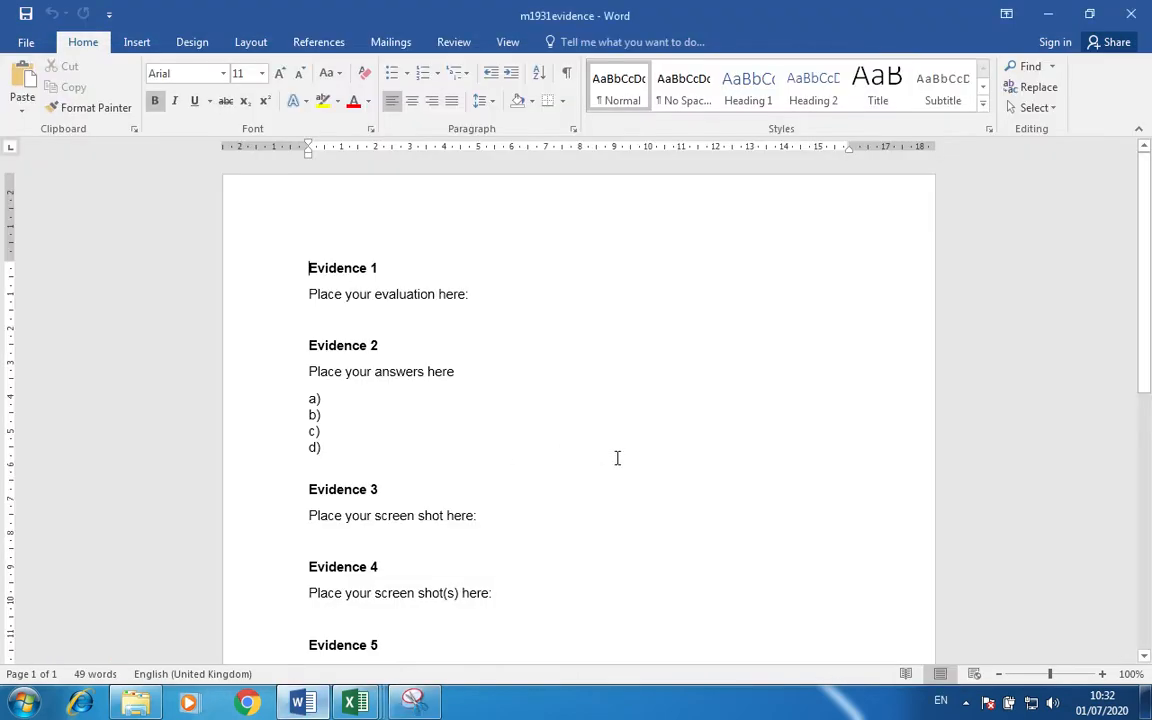
Paste the spreadsheet screenshot on a new line under the Evidence 7 prompt.
scroll(617, 458, "down", 3)
scroll(600, 460, "down", 3)
left_click(496, 460)
key("Return")
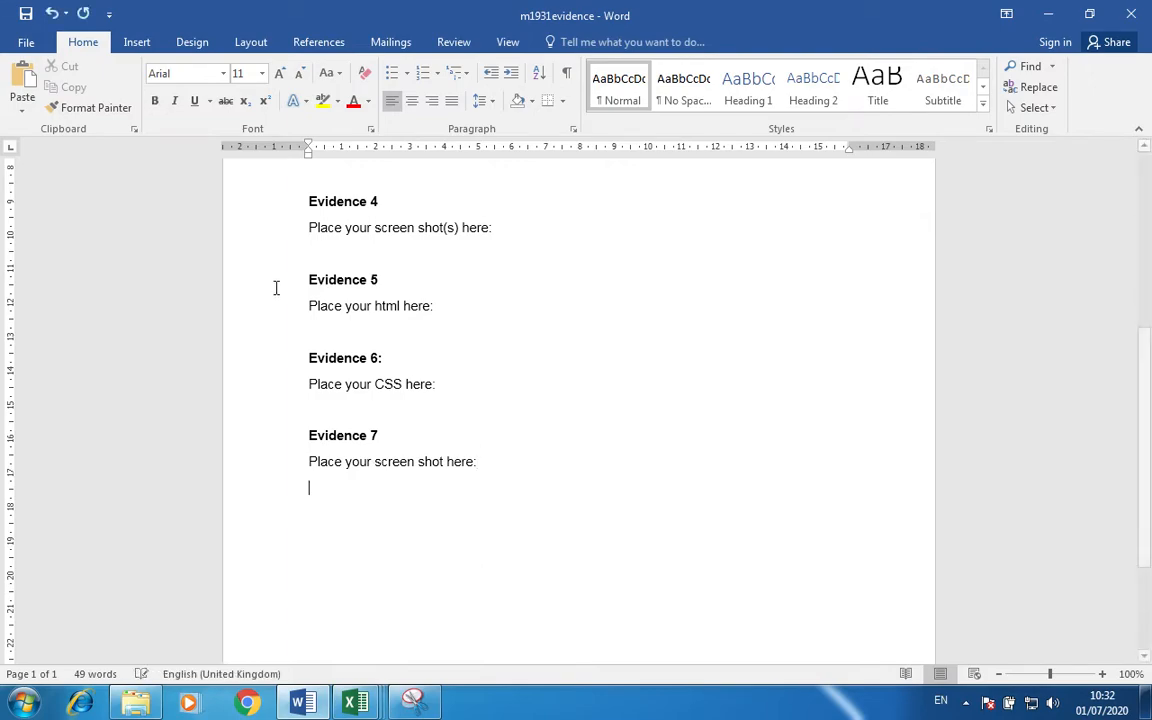
left_click(24, 82)
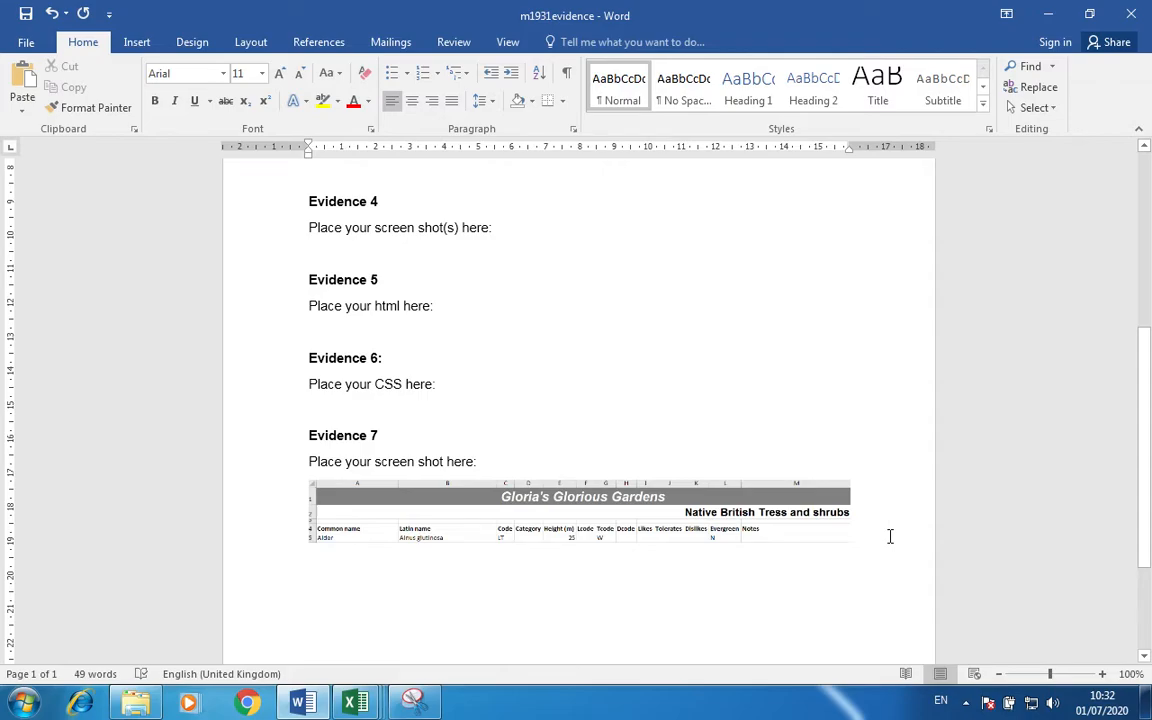
Compare Alder's code in C5 with the Category workbook's size codes, then select D5.
left_click(350, 705)
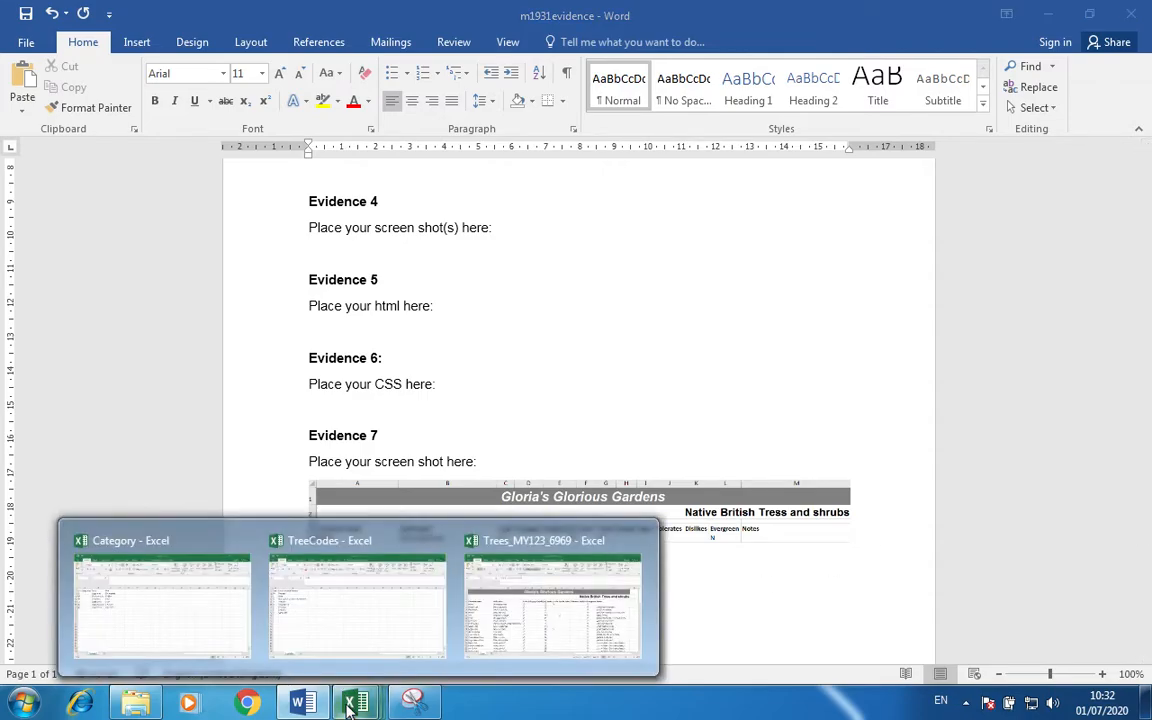
left_click(591, 608)
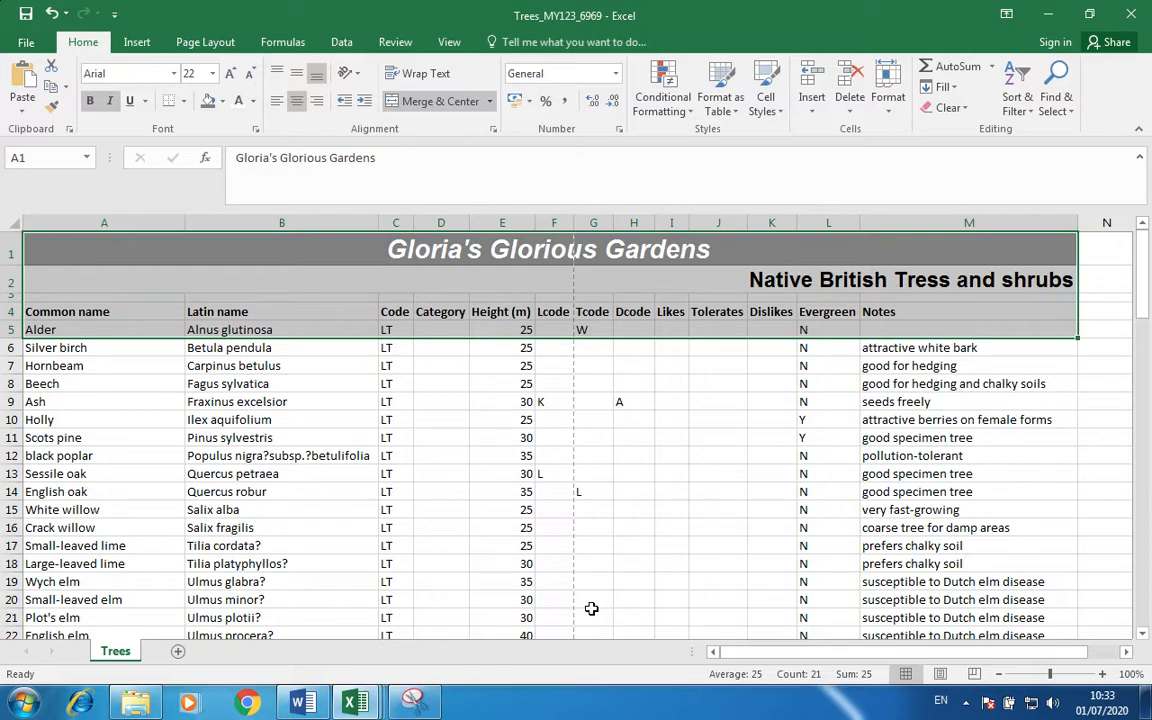
left_click(730, 385)
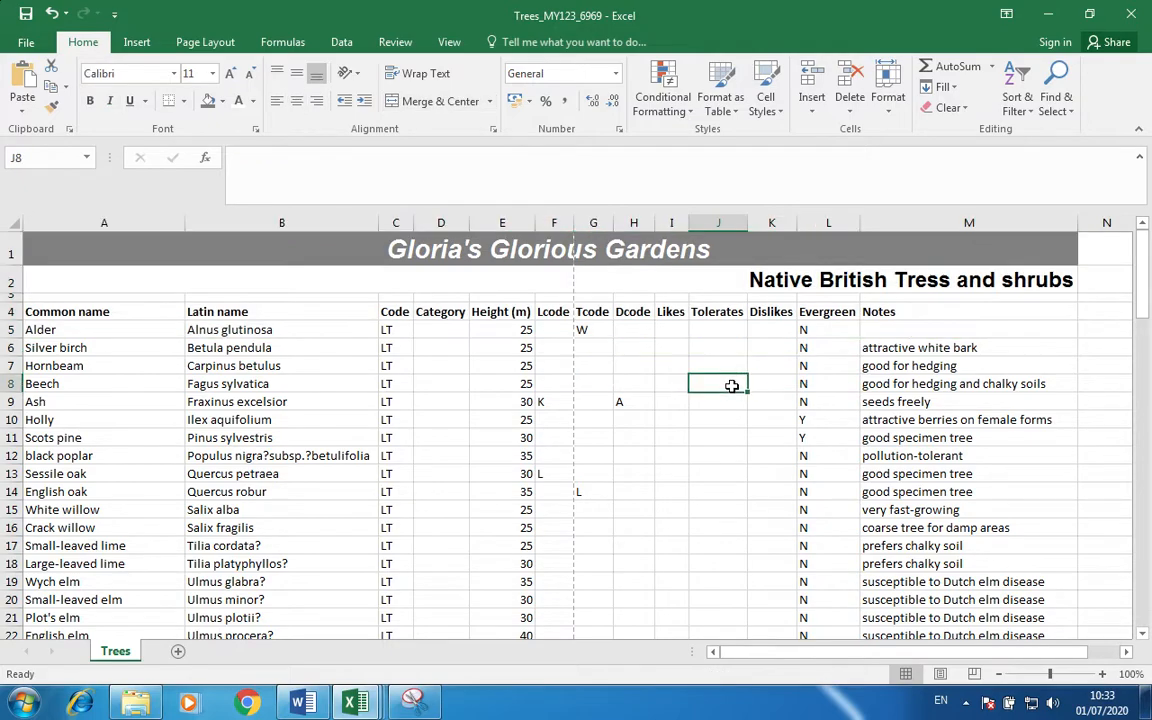
left_click(433, 329)
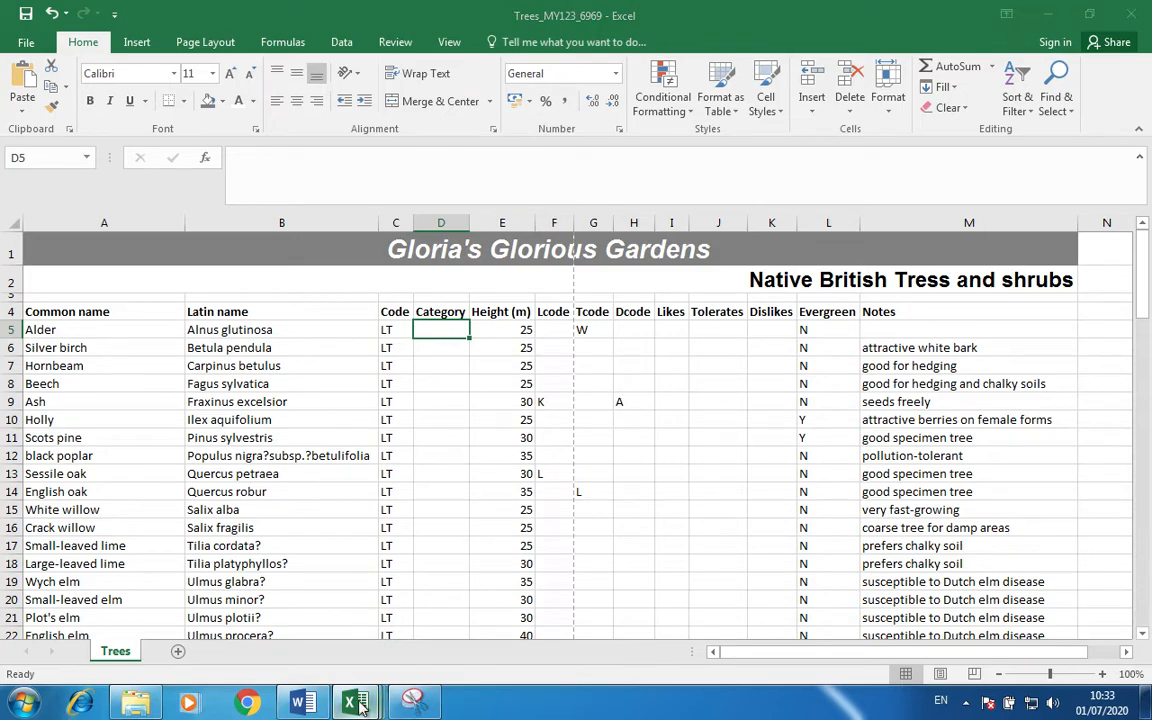
mouse_move(352, 693)
left_click(180, 617)
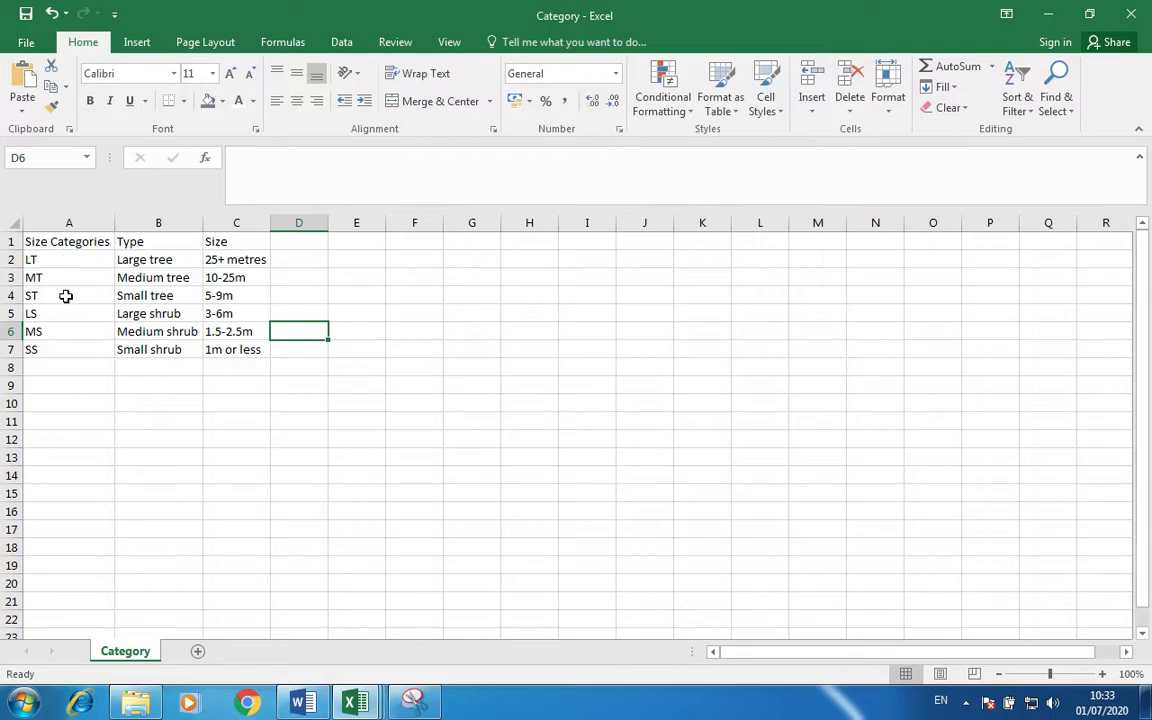
mouse_move(360, 703)
left_click(545, 628)
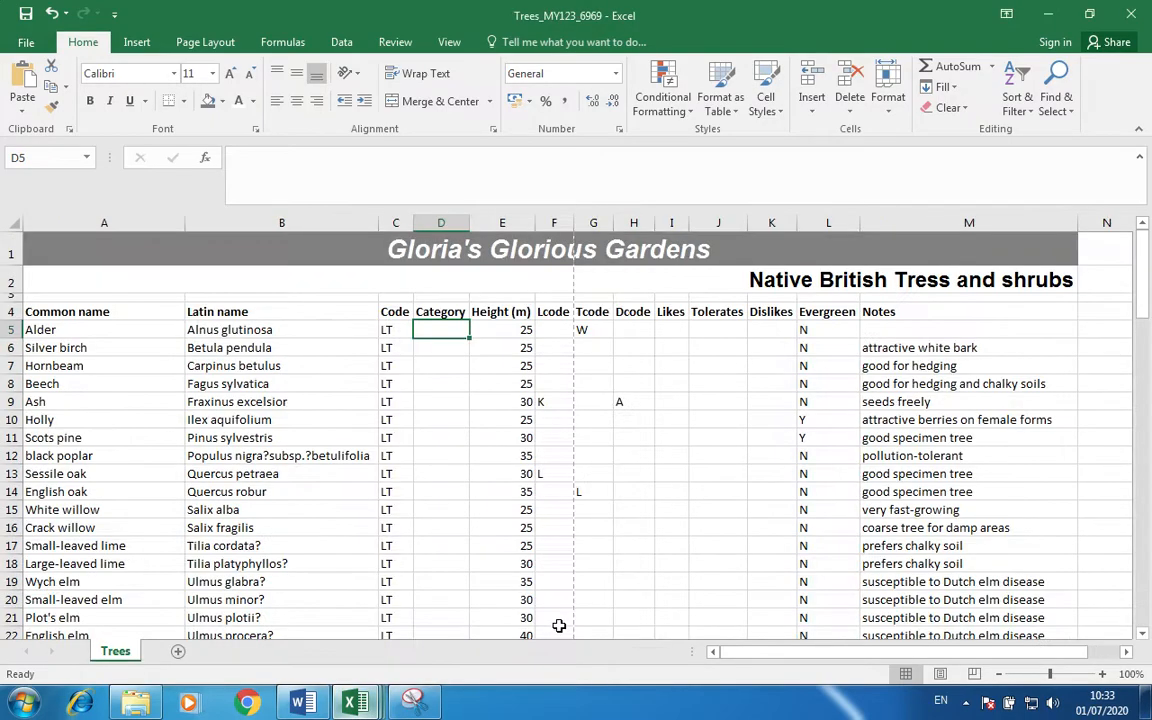
left_click(390, 331)
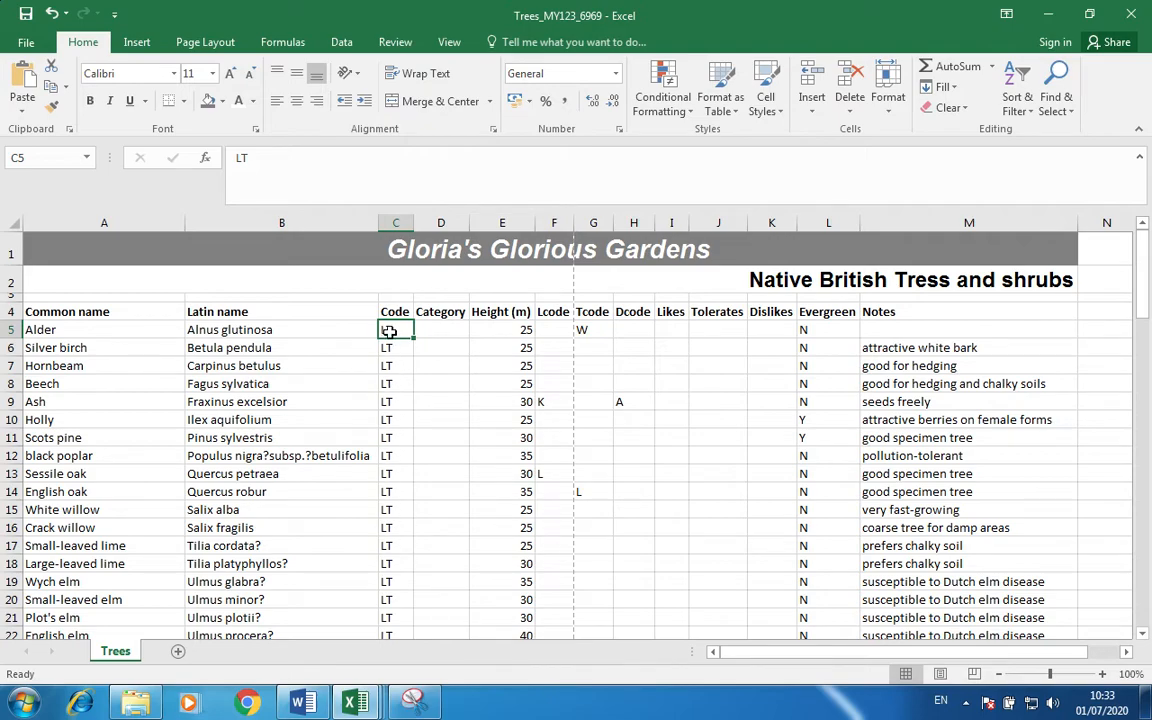
left_click(446, 328)
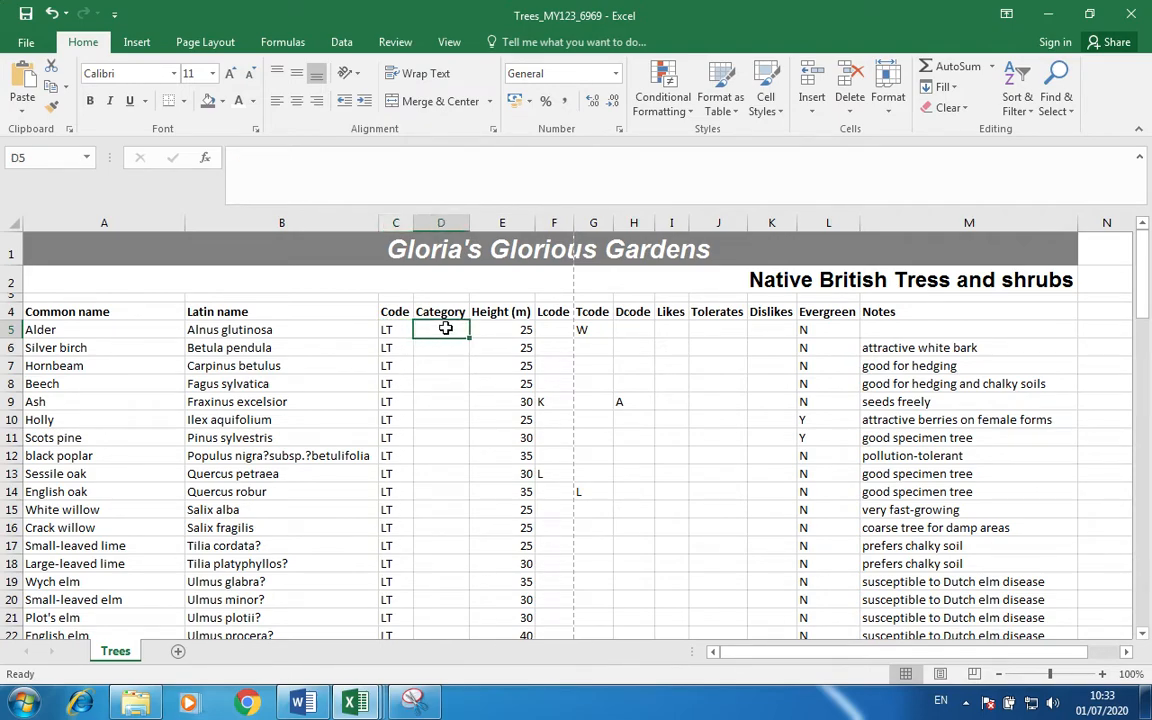
Enter =VLOOKUP(C5,[Category.csv]Category!$A$1:$C$7,2,FALSE) in D5 and autofit column D.
left_click(422, 187)
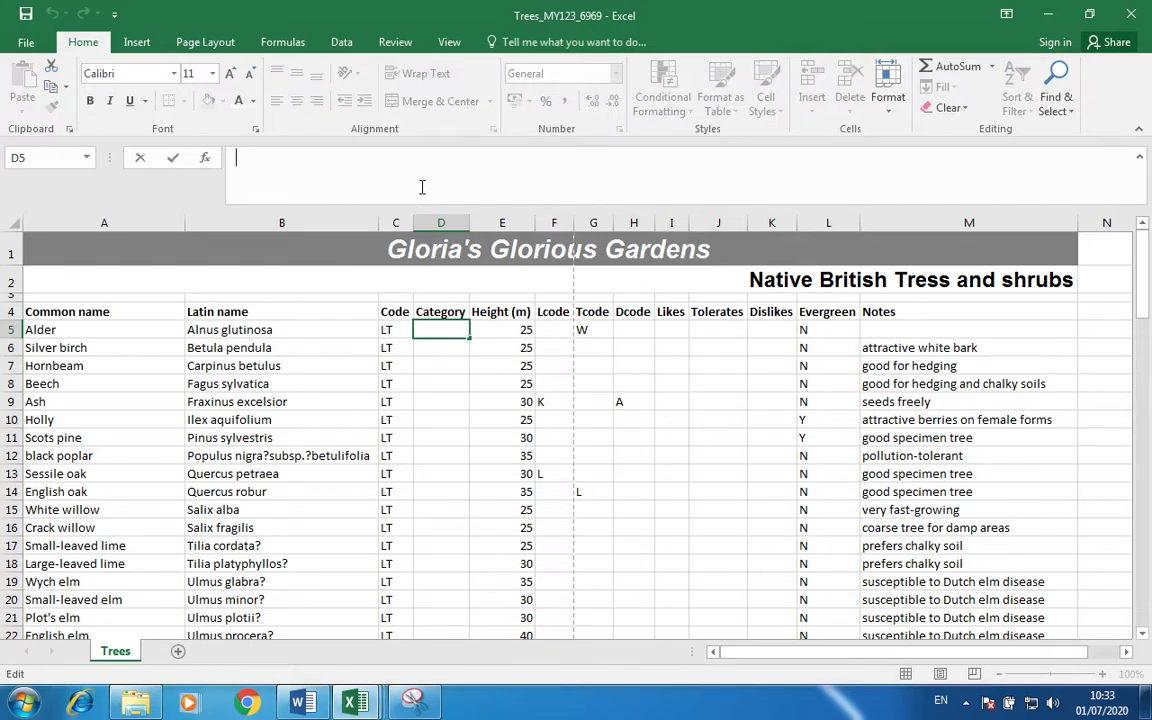
type("=VLOO")
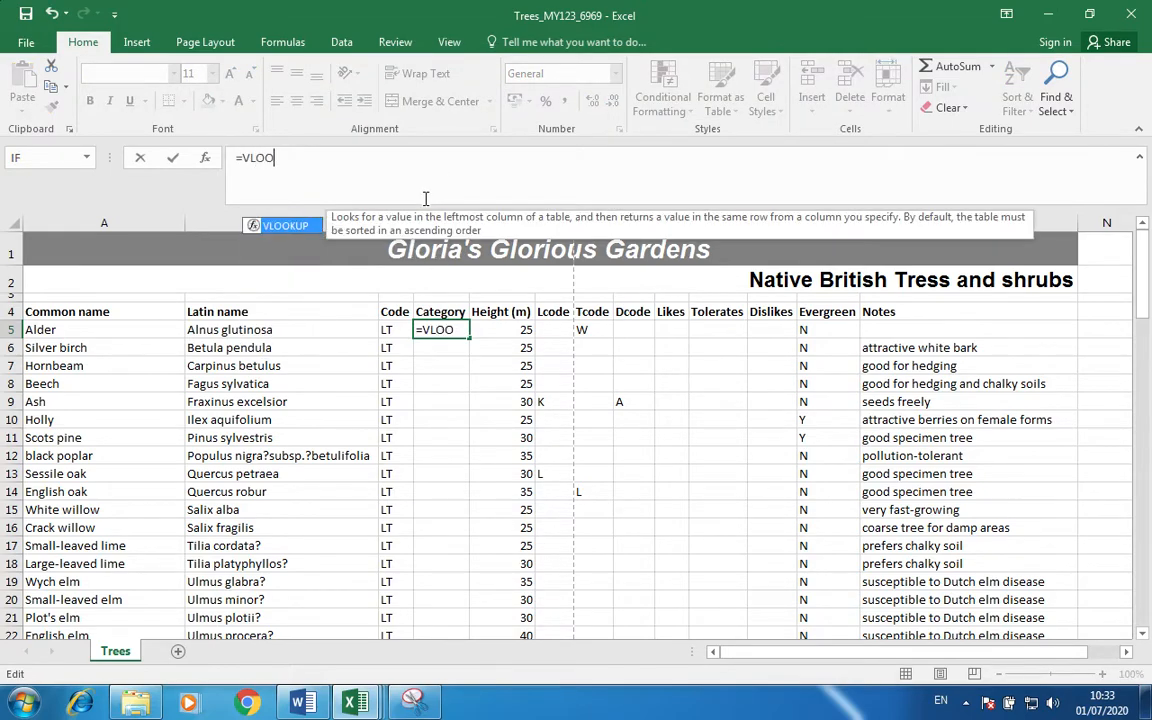
key("Tab")
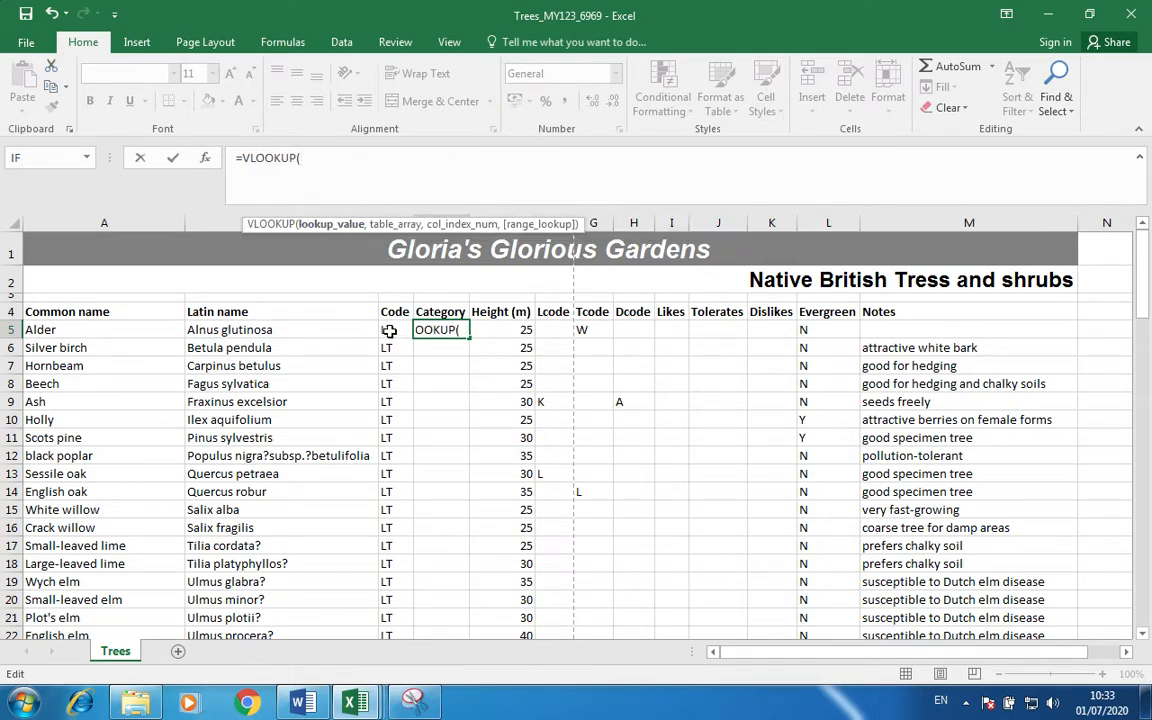
left_click(393, 333)
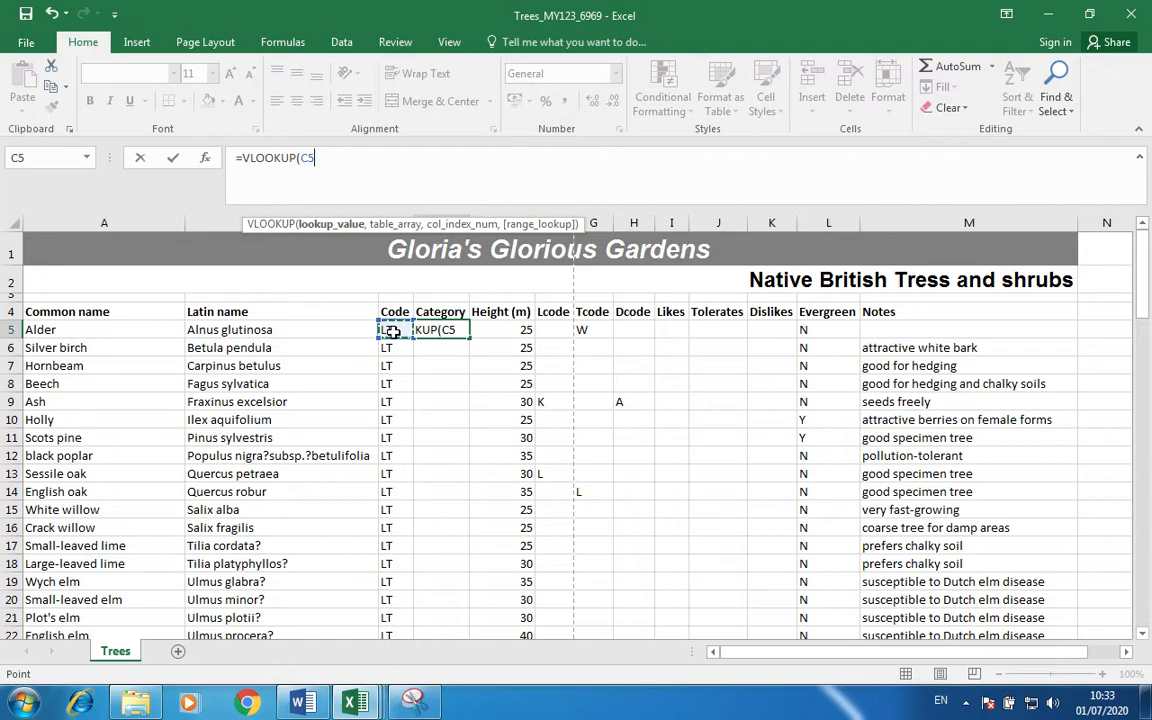
type(",")
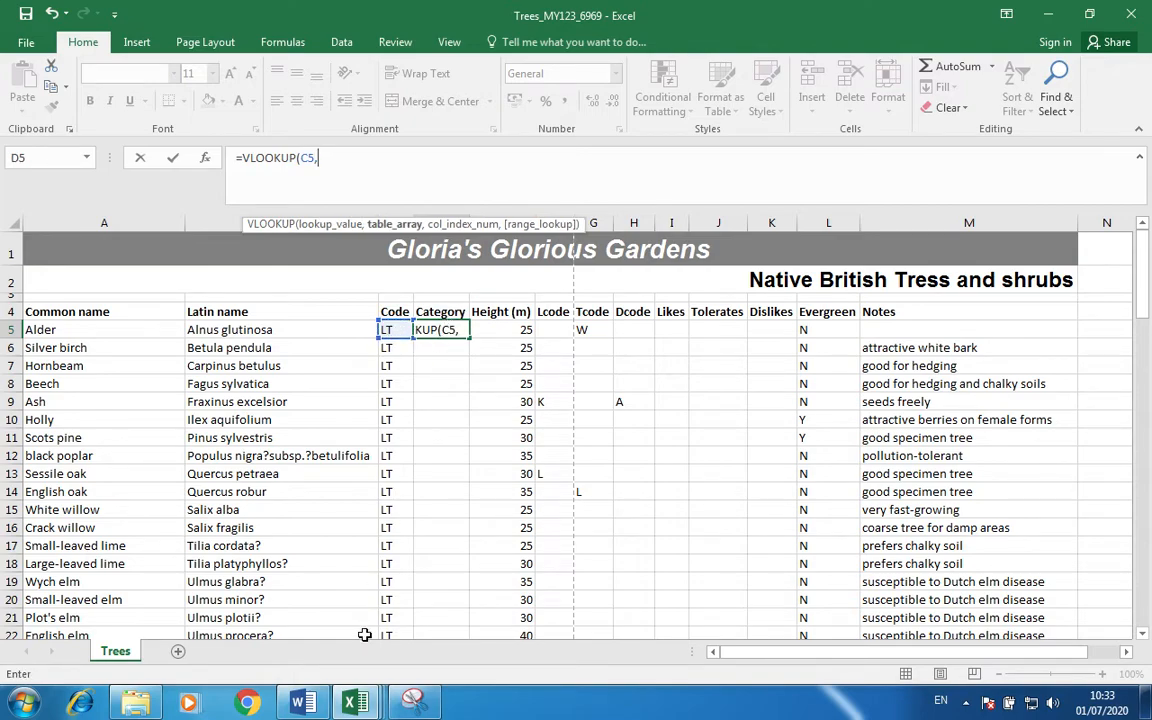
mouse_move(355, 703)
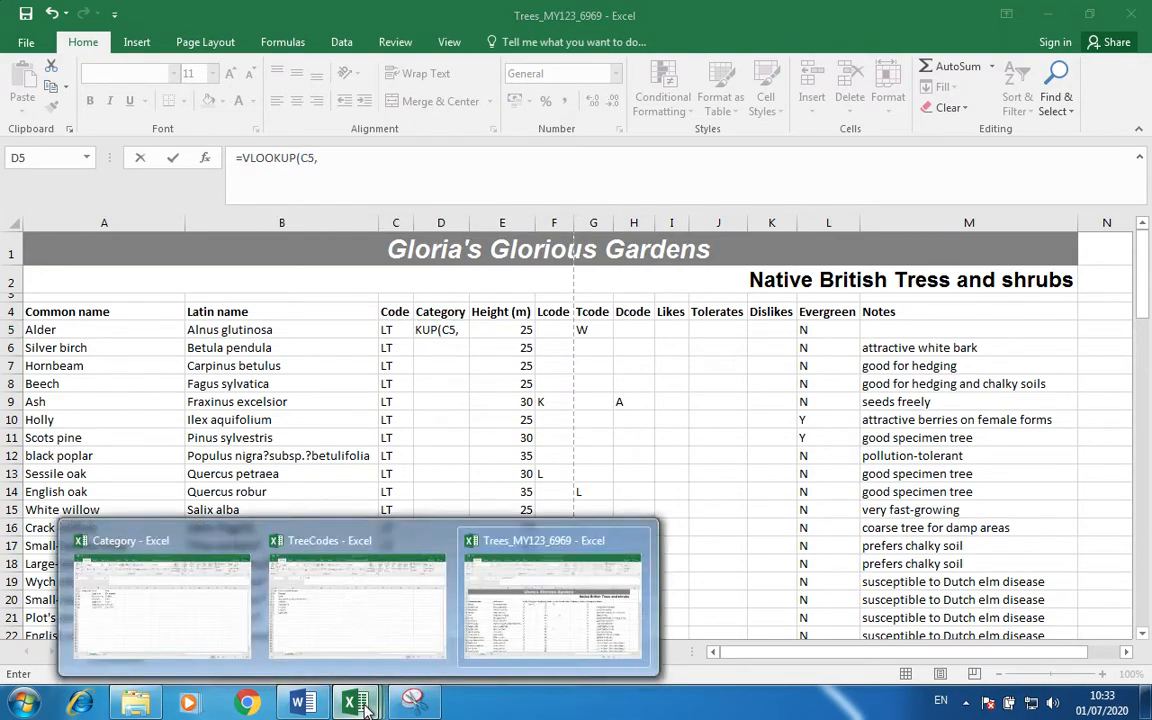
left_click(192, 584)
left_click_drag(85, 242, 233, 352)
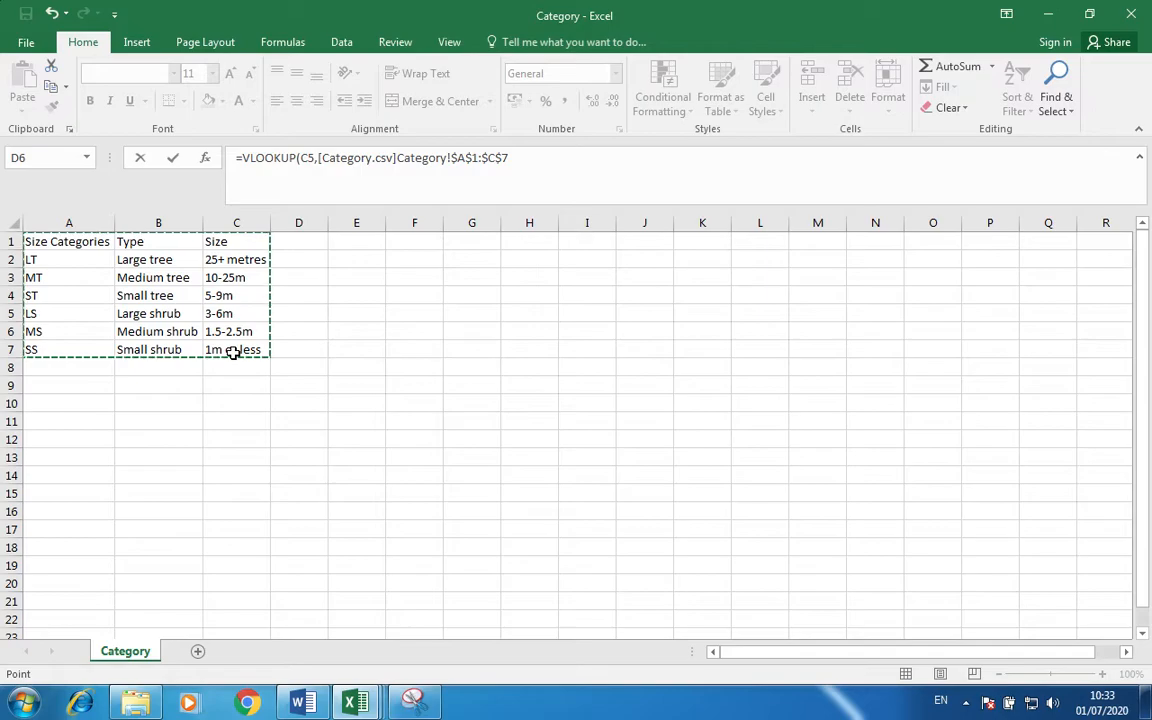
left_click(526, 160)
type(",")
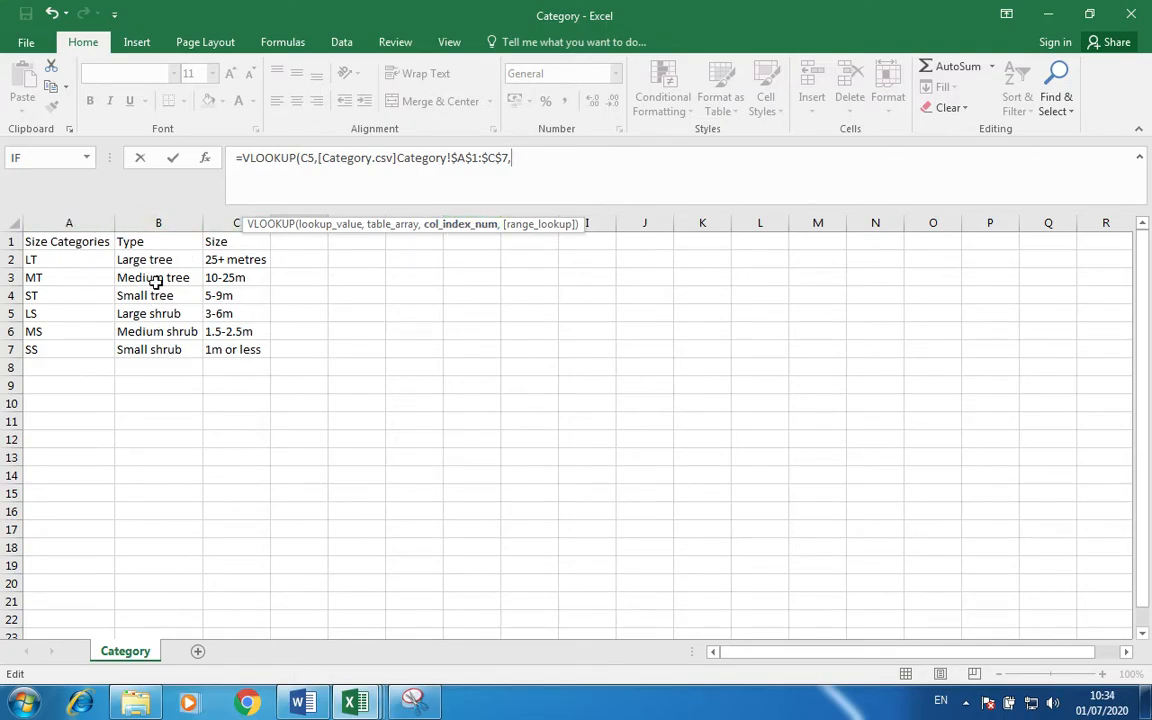
type("2,")
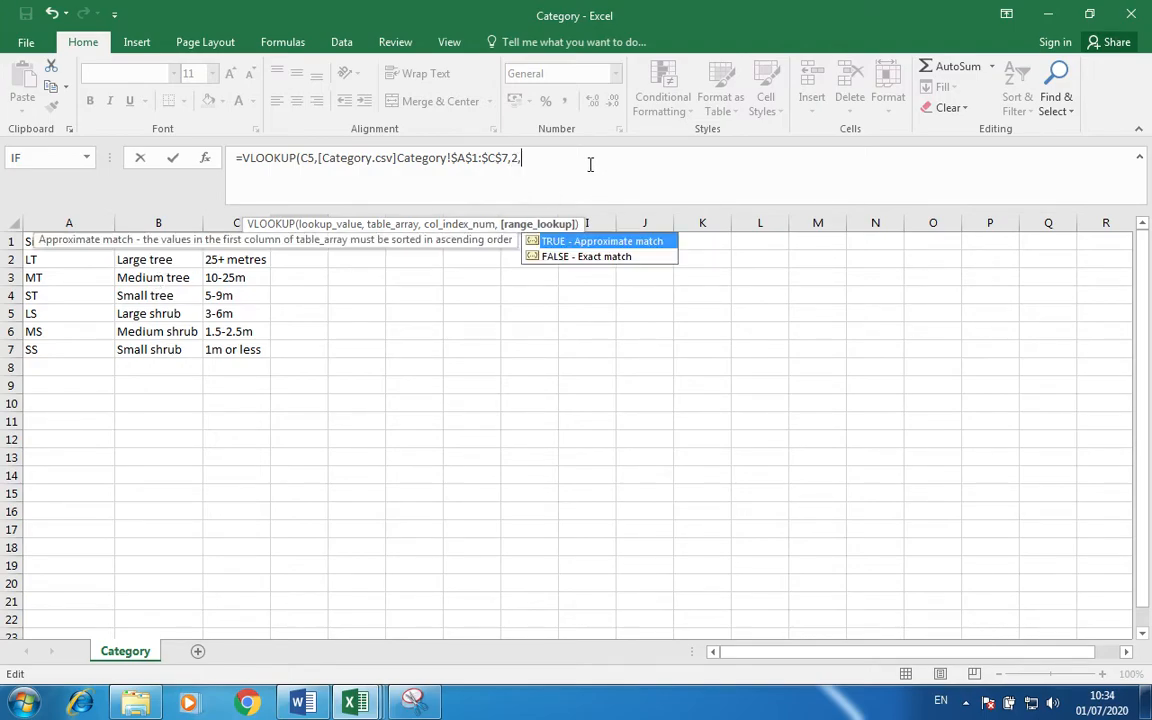
double_click(600, 261)
key("Return")
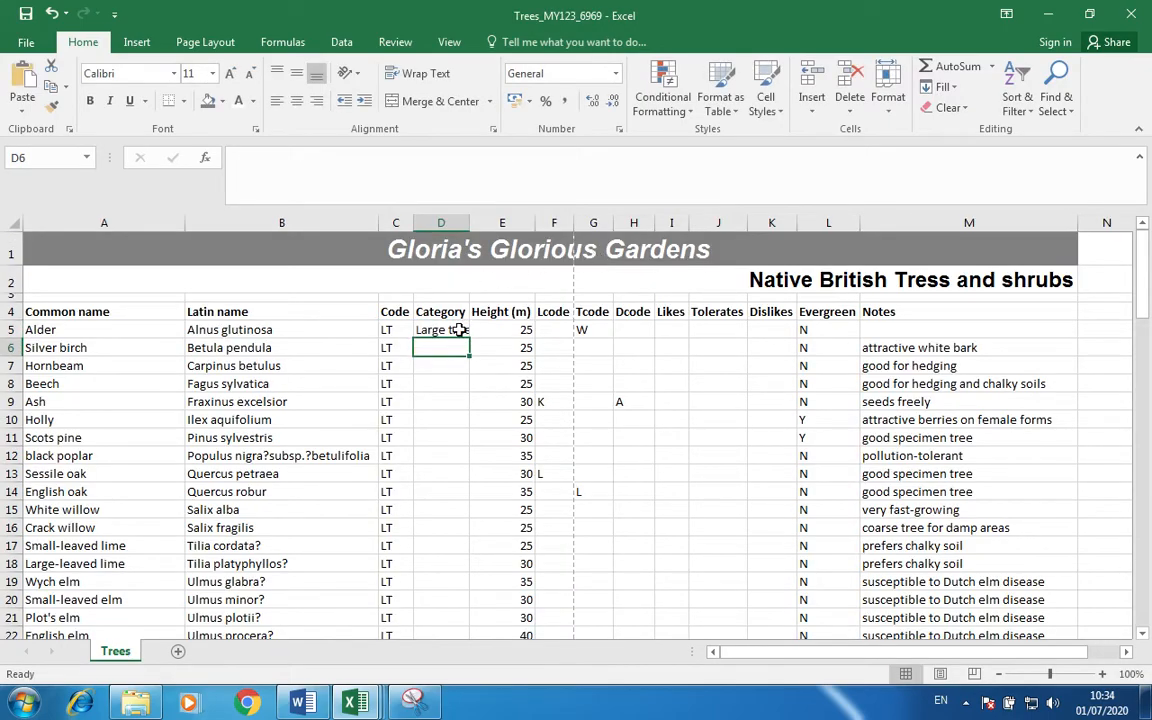
double_click(470, 222)
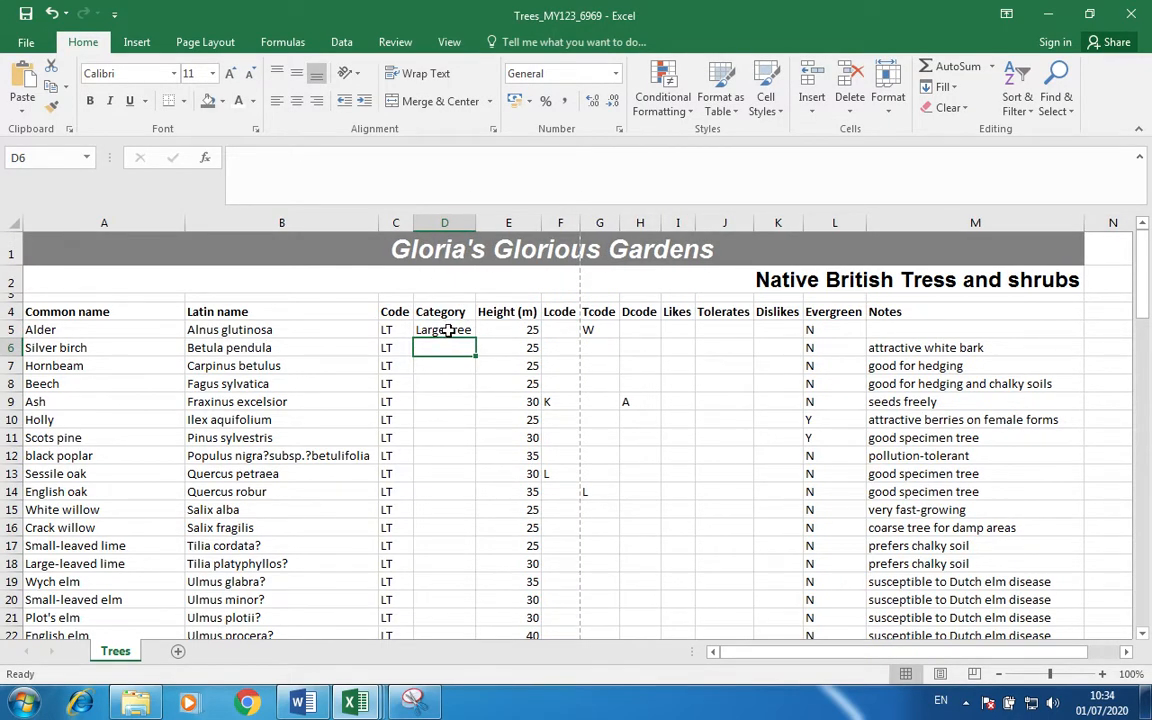
Inspect D5's VLOOKUP formula, then select Alder's Likes I5 and Dislikes K5 cells.
left_click(444, 330)
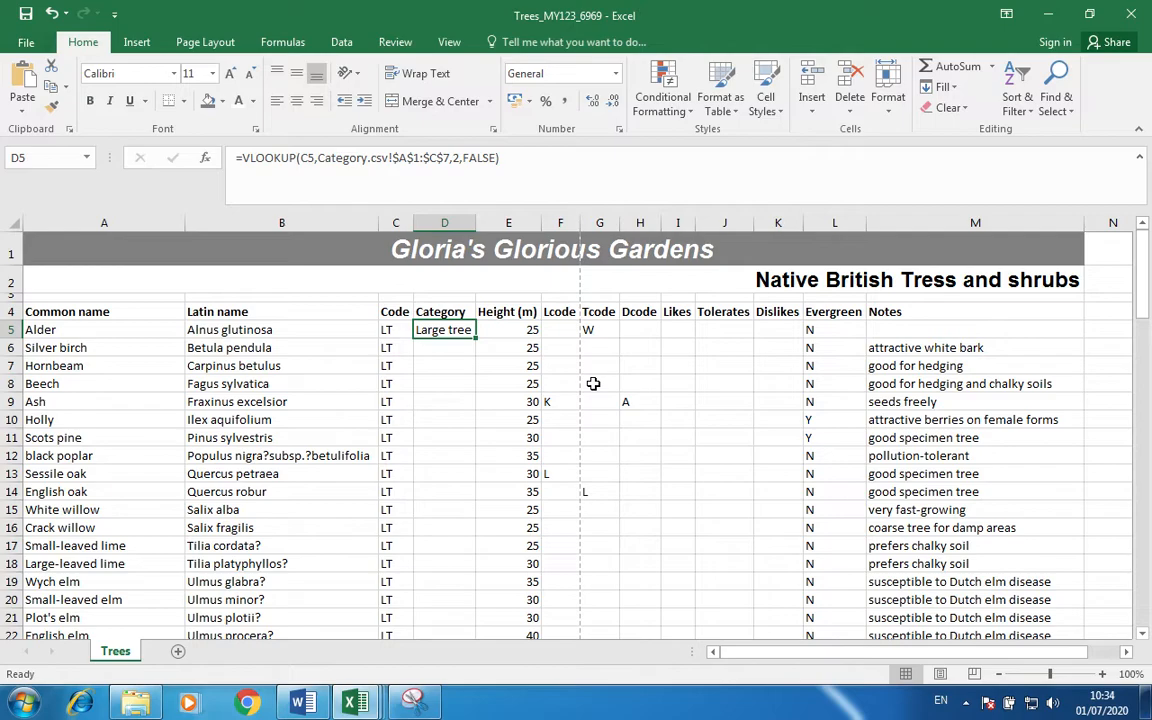
left_click(681, 329)
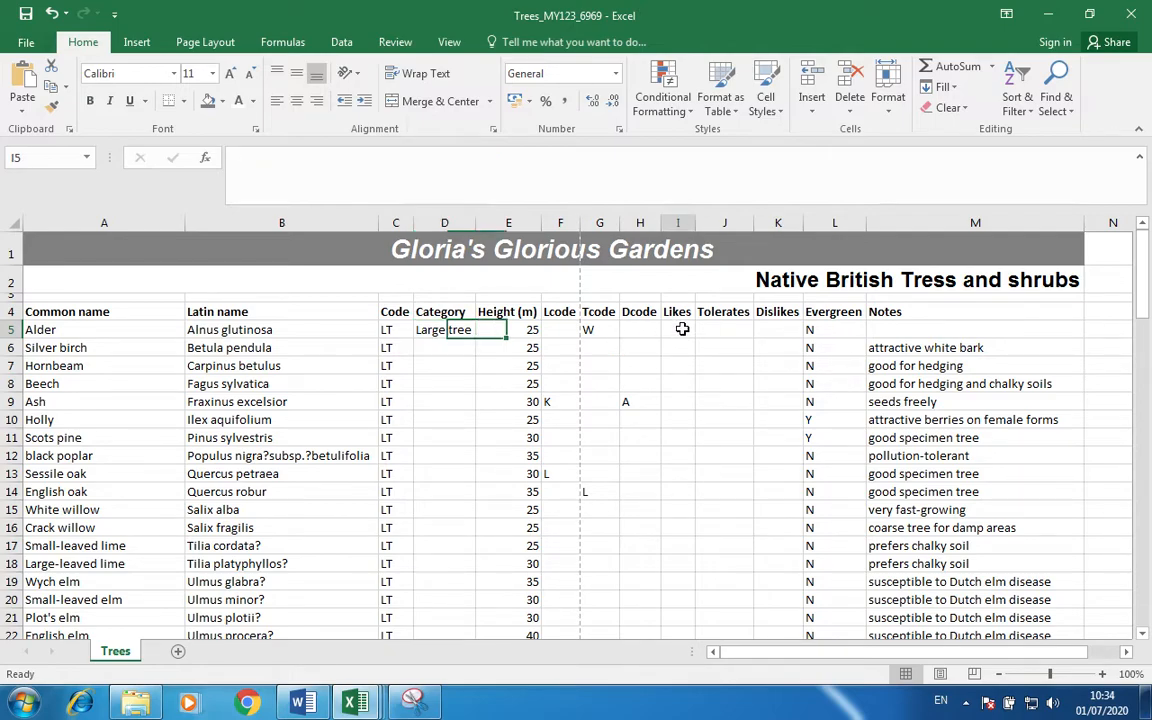
left_click(768, 332)
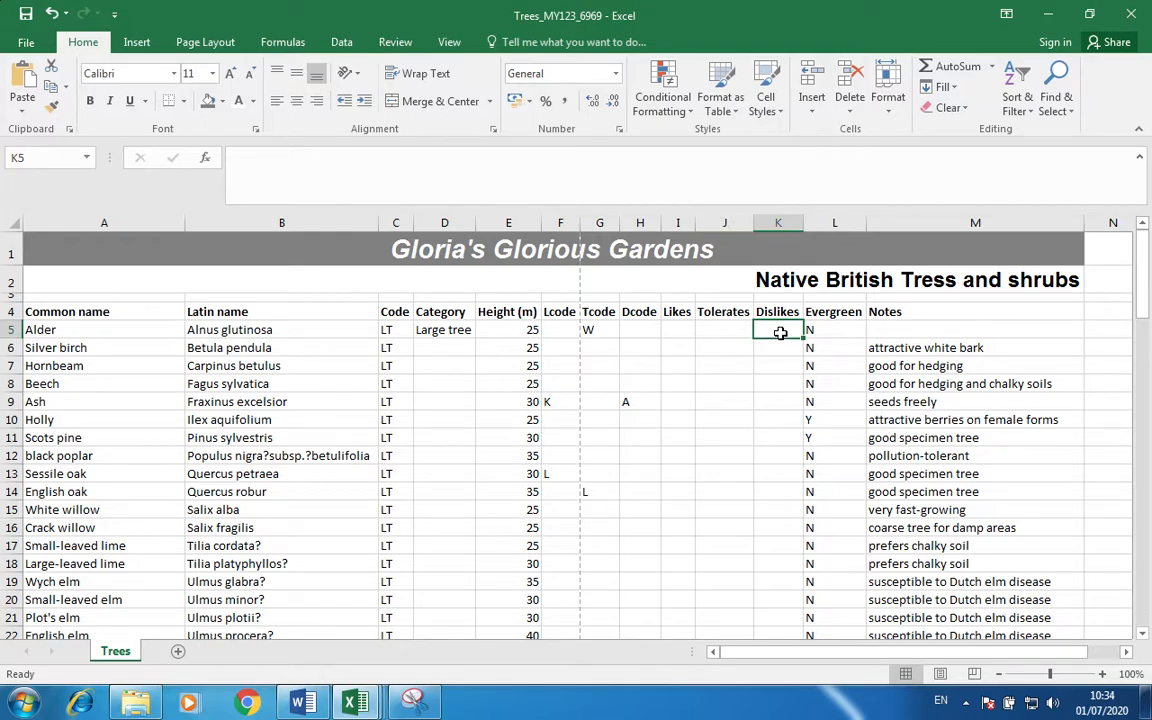
Check the TreeCodes code table, then return to the Trees workbook.
mouse_move(355, 703)
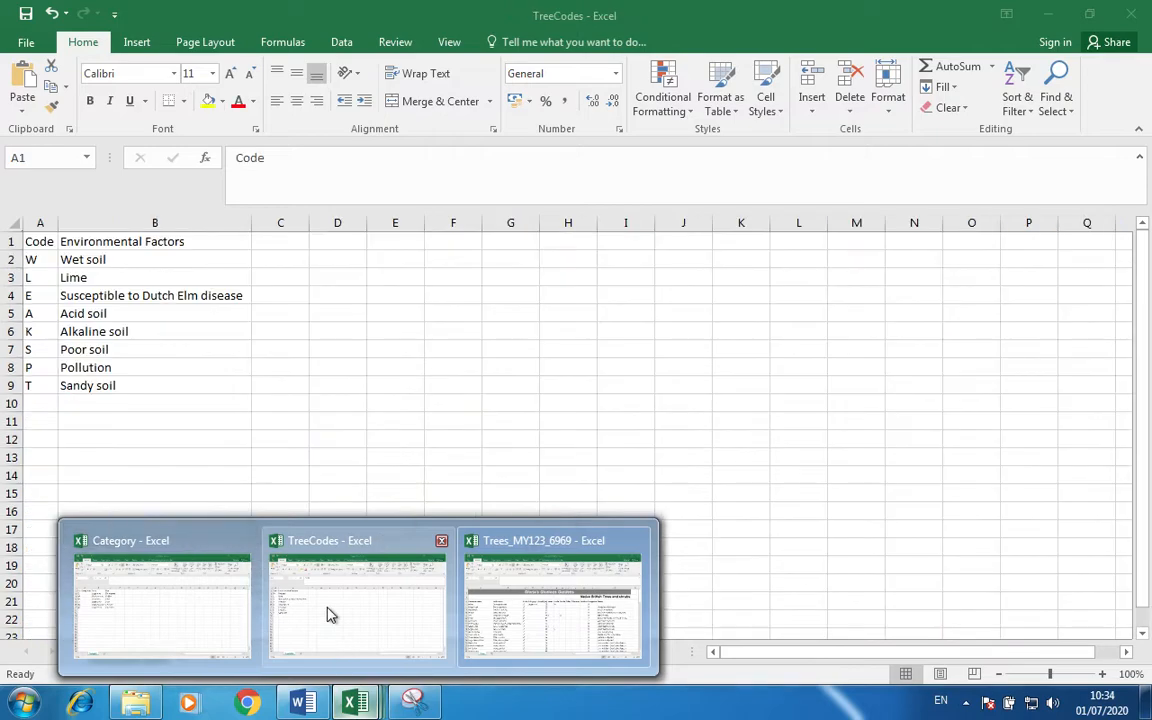
left_click(330, 615)
key("ctrl+a")
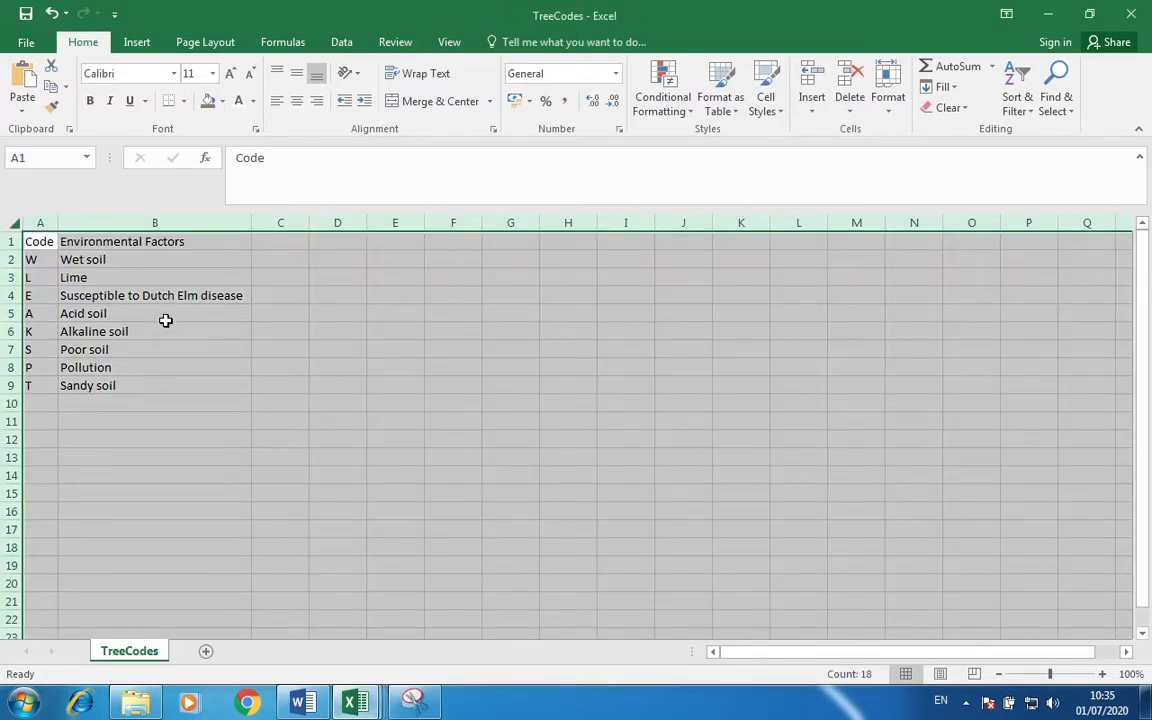
mouse_move(355, 703)
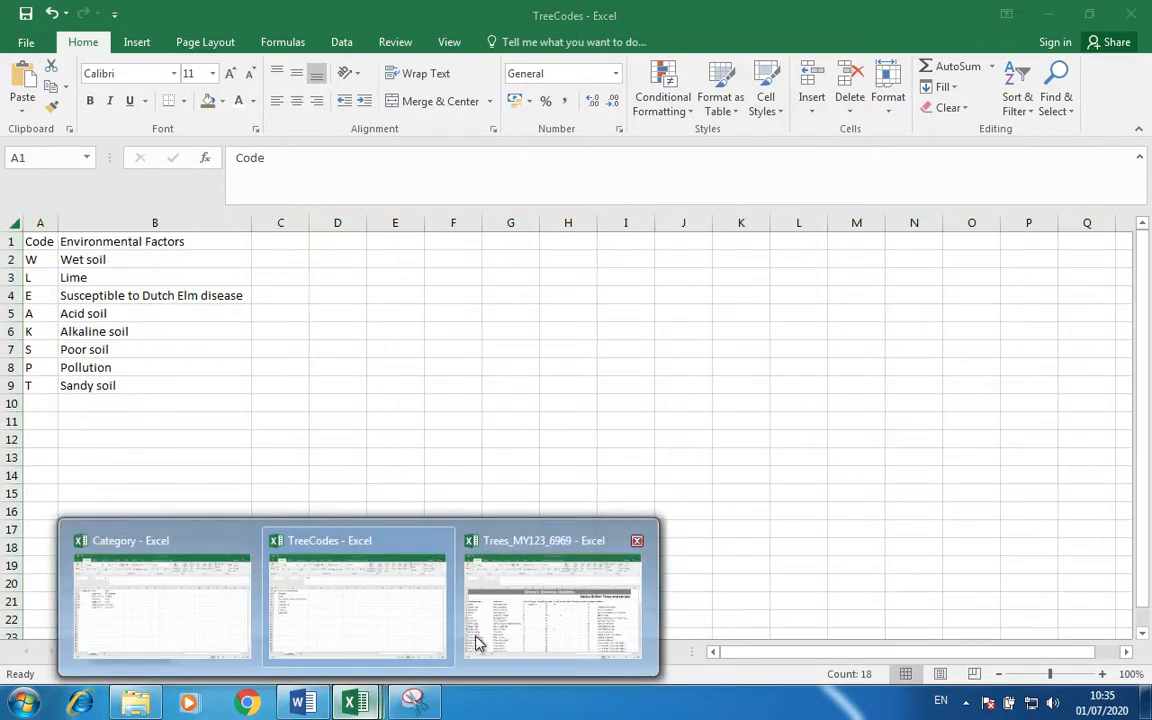
left_click(531, 597)
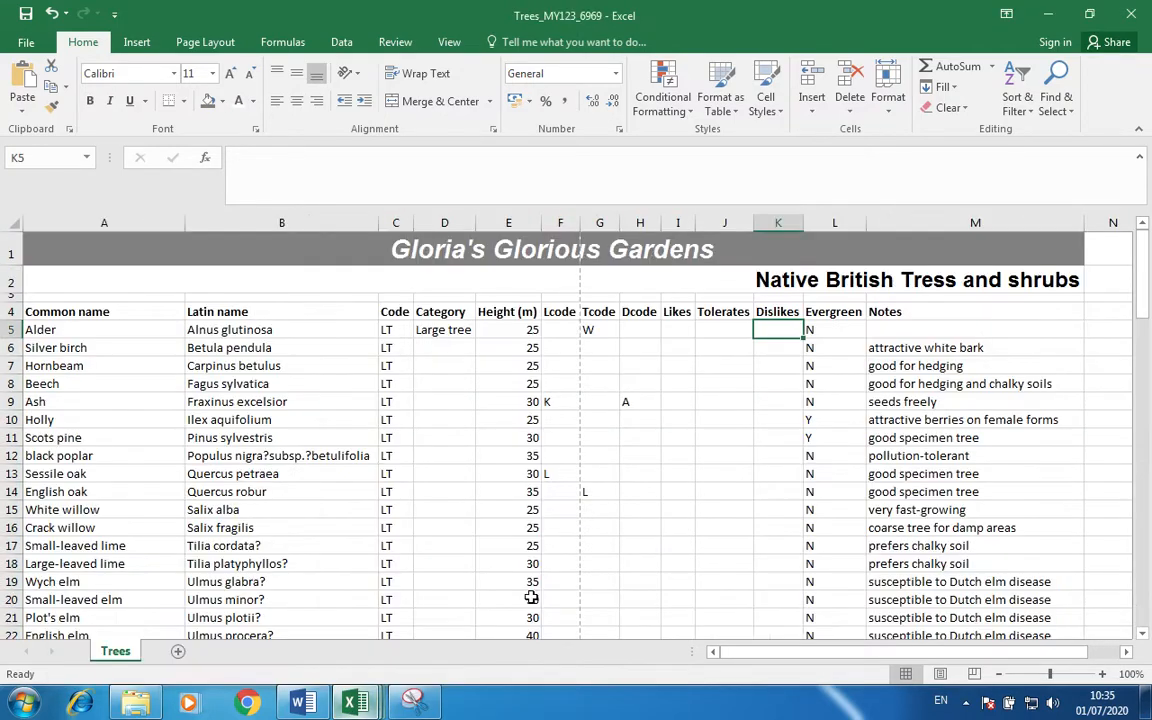
Enter =VLOOKUP(F5,TreeCodes.csv!$A$1:$B$9,2,FALSE) in Alder's Likes cell I5.
left_click(680, 331)
type("=")
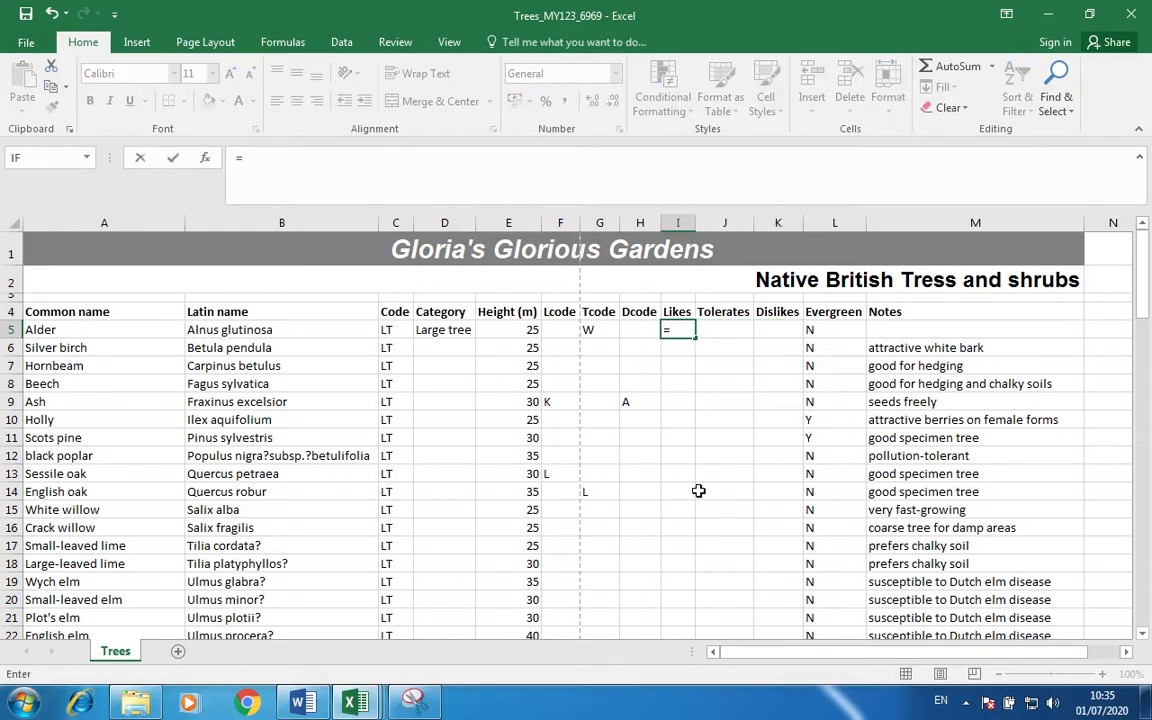
left_click(491, 167)
type("VLOOK")
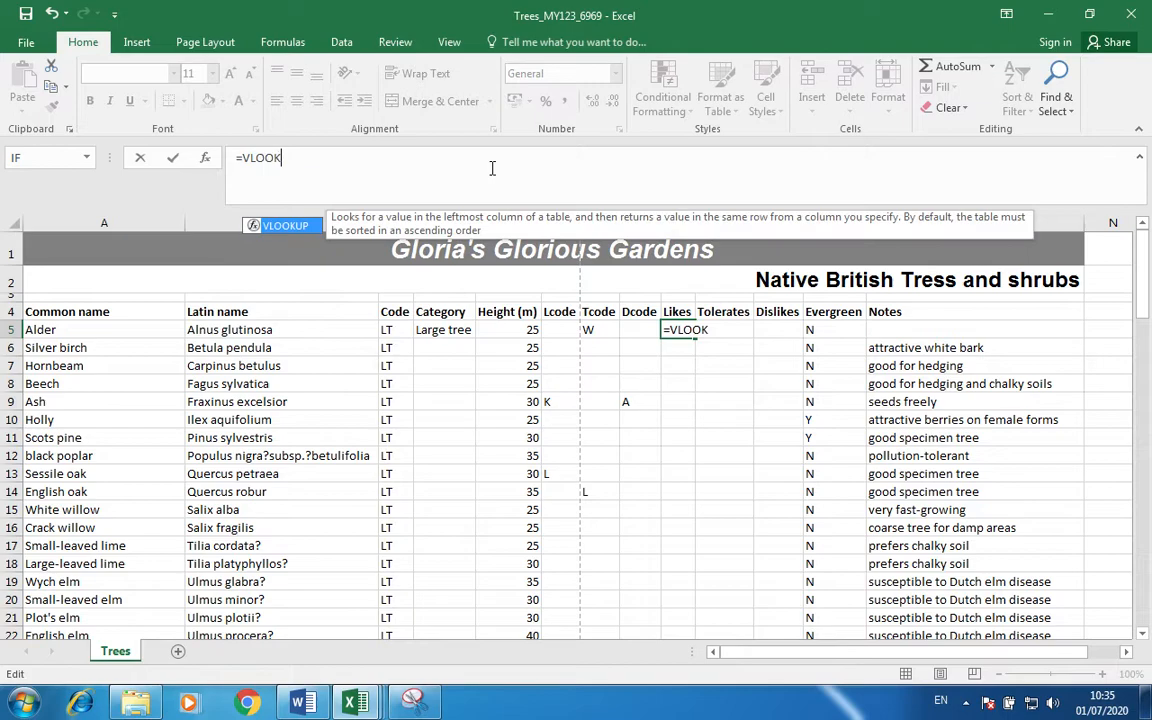
type("UP(")
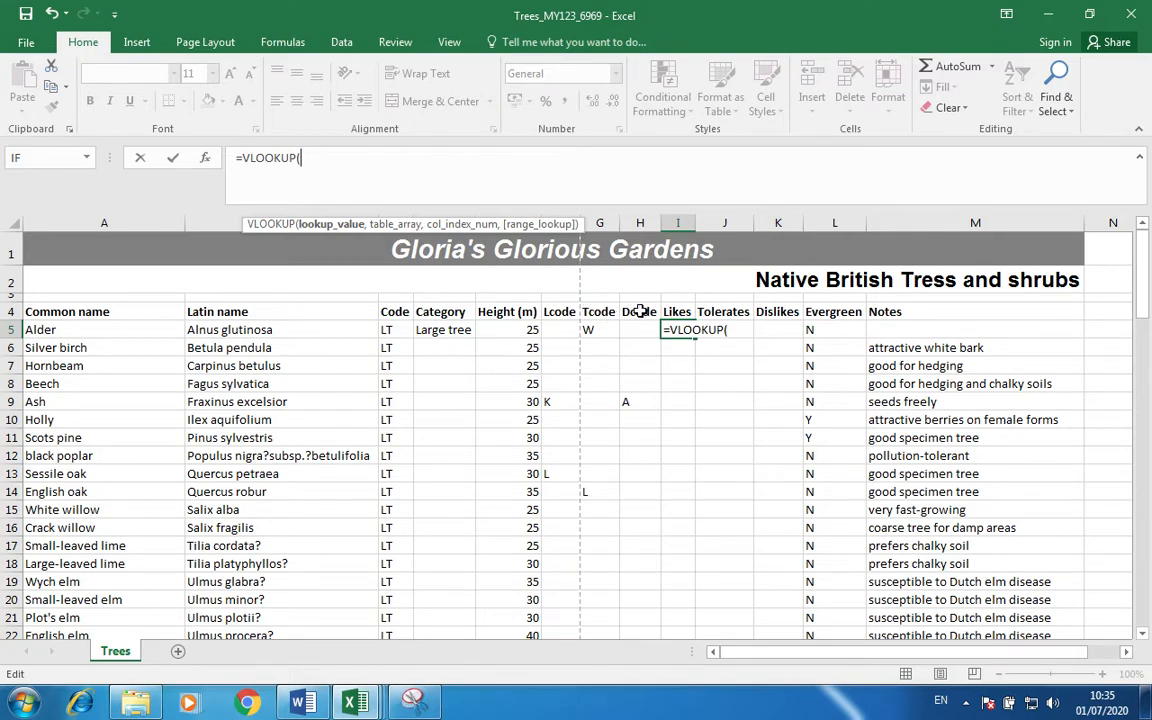
left_click(553, 329)
type(",")
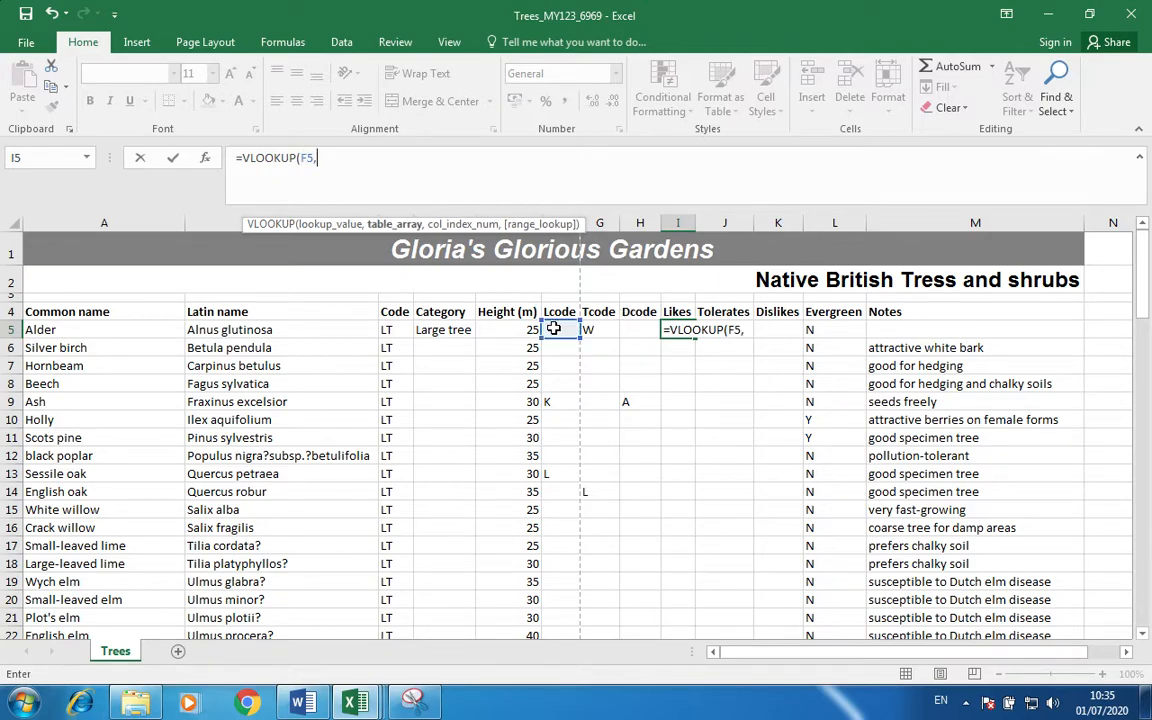
mouse_move(370, 708)
left_click(373, 668)
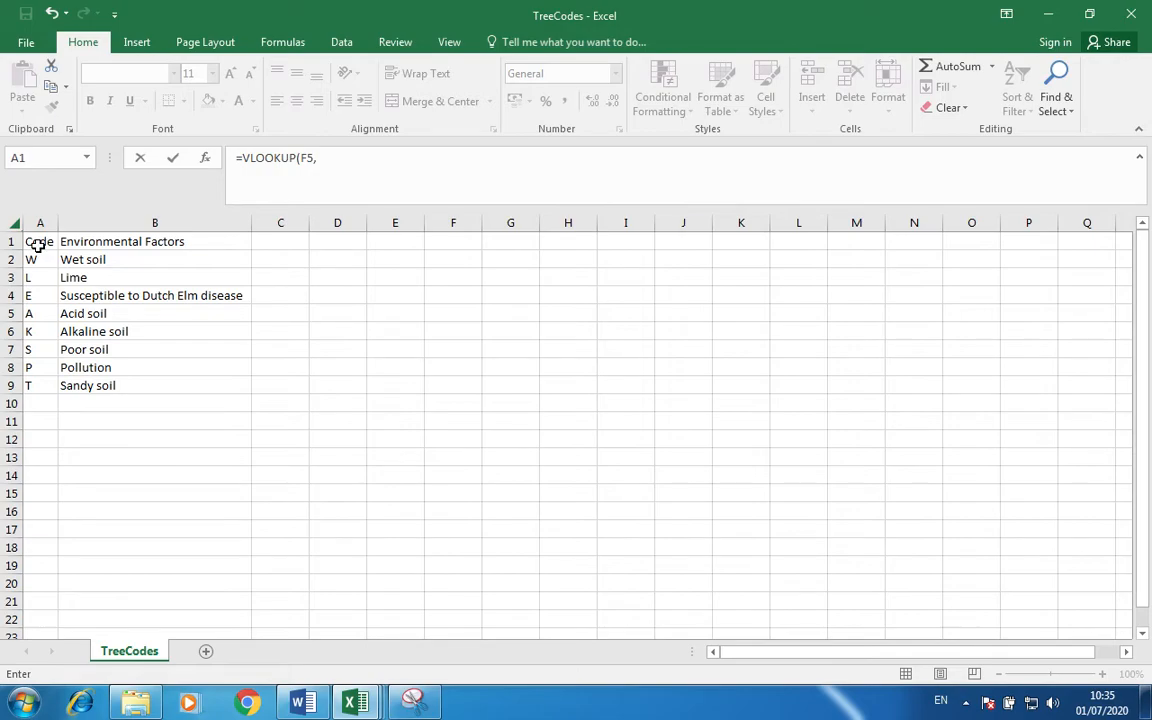
left_click_drag(37, 245, 150, 389)
type(",")
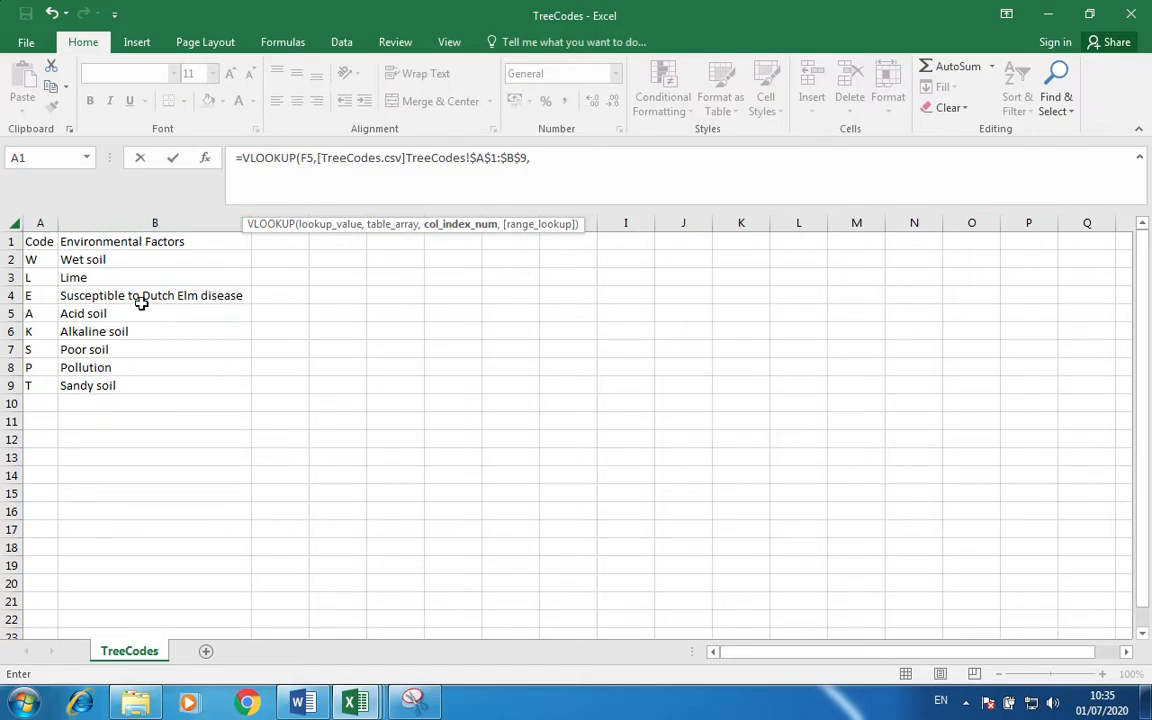
type("2,")
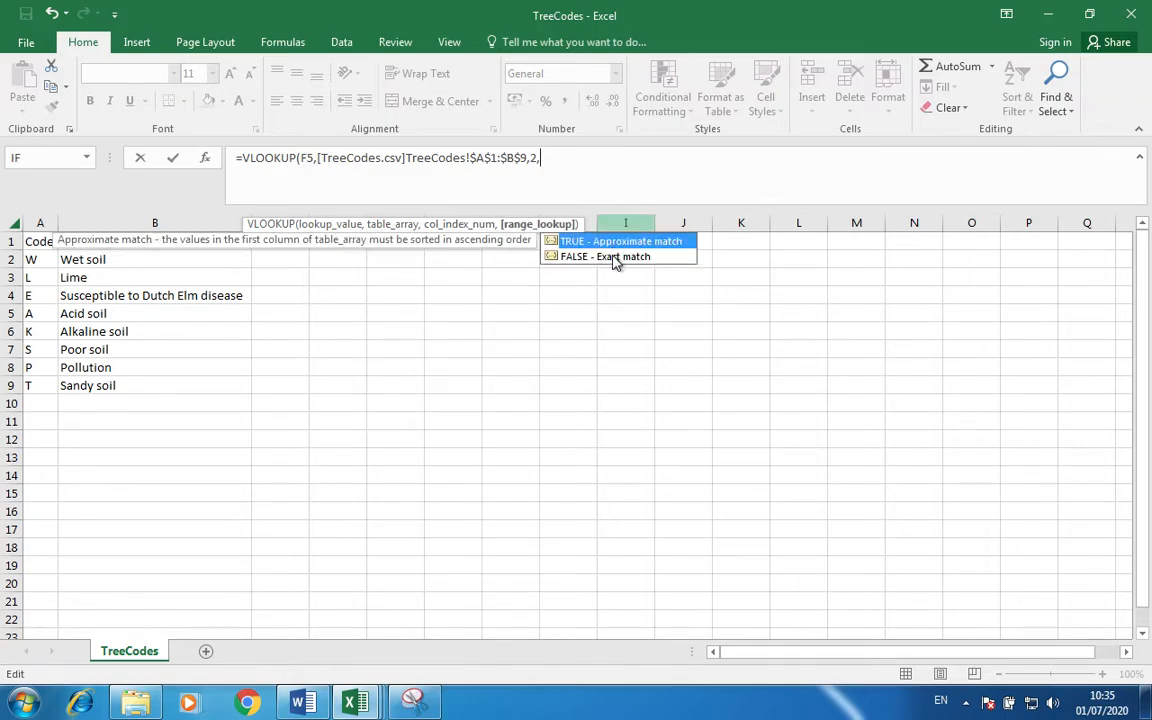
double_click(613, 258)
key("Return")
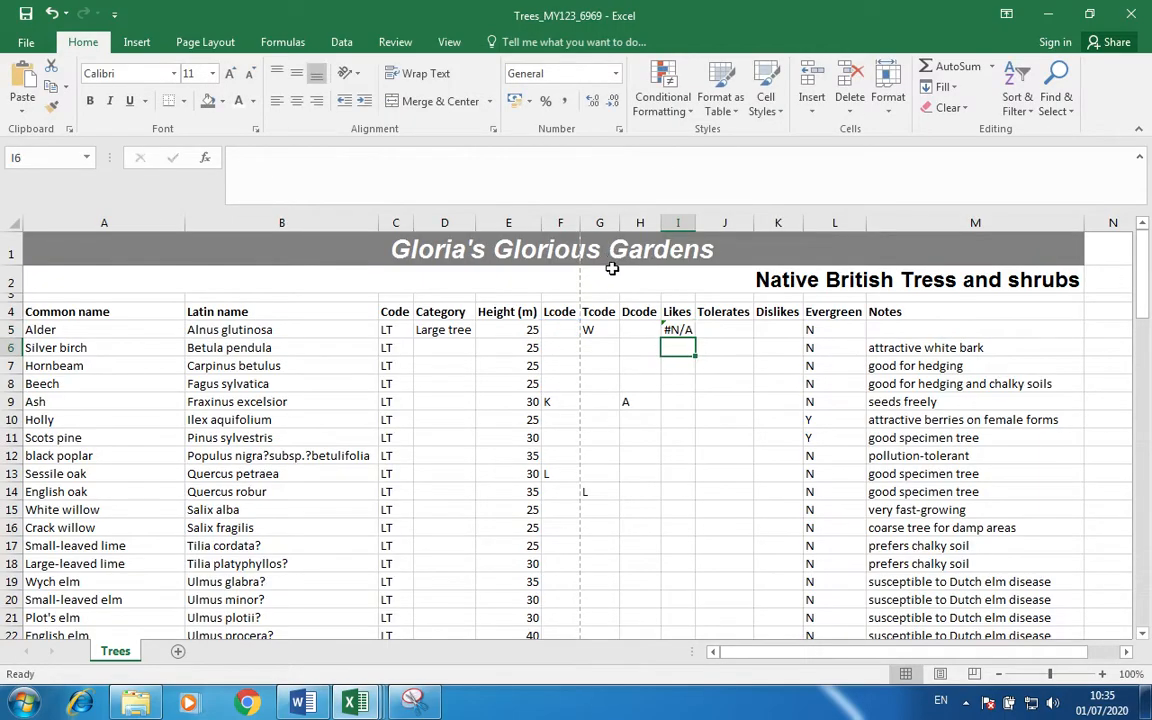
left_click(678, 326)
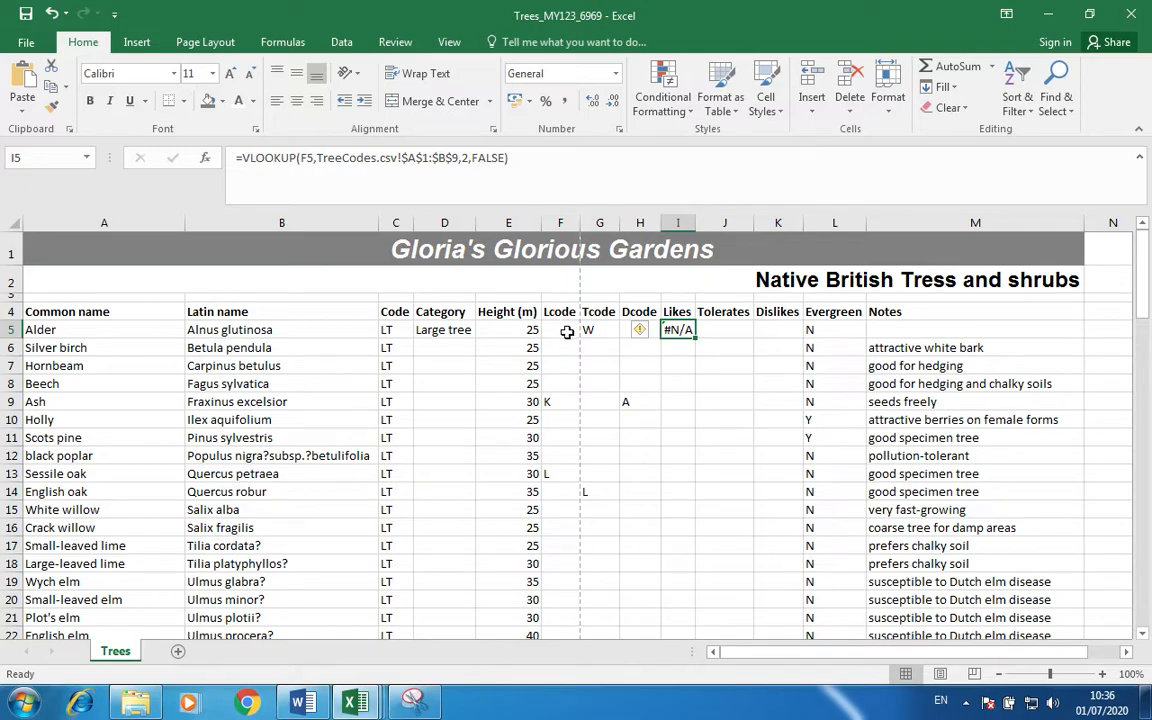
key("Left")
key("Left")
key("Left")
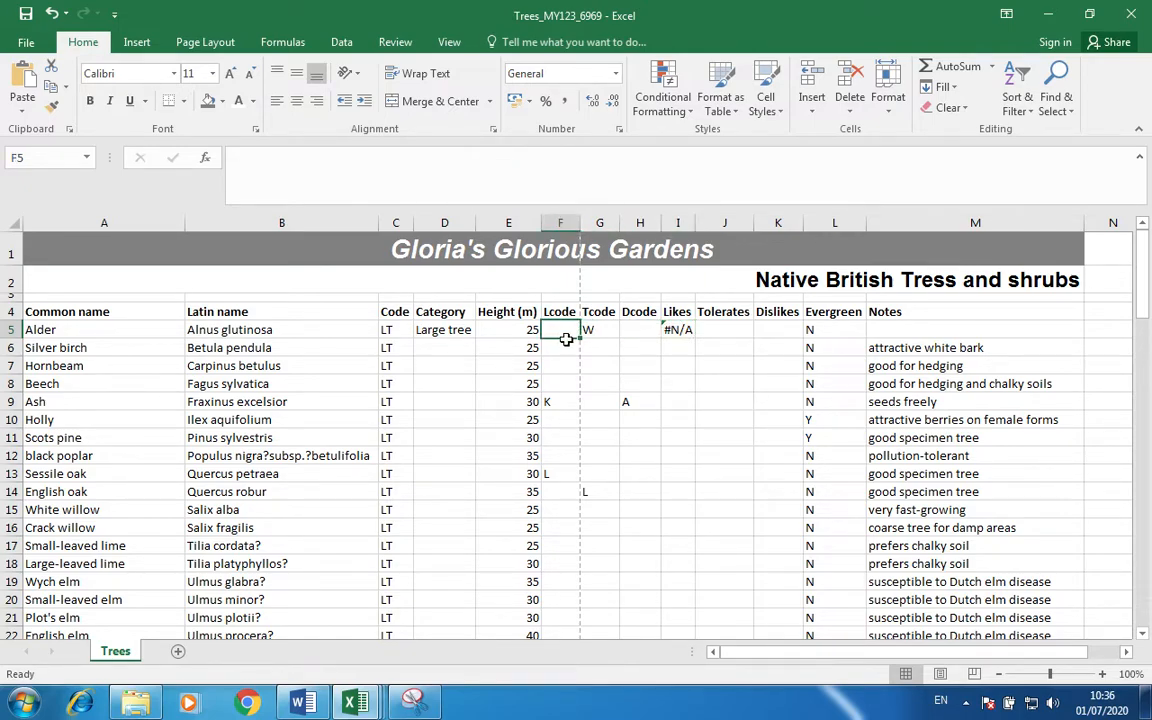
left_click(678, 329)
left_click(311, 160)
key("Escape")
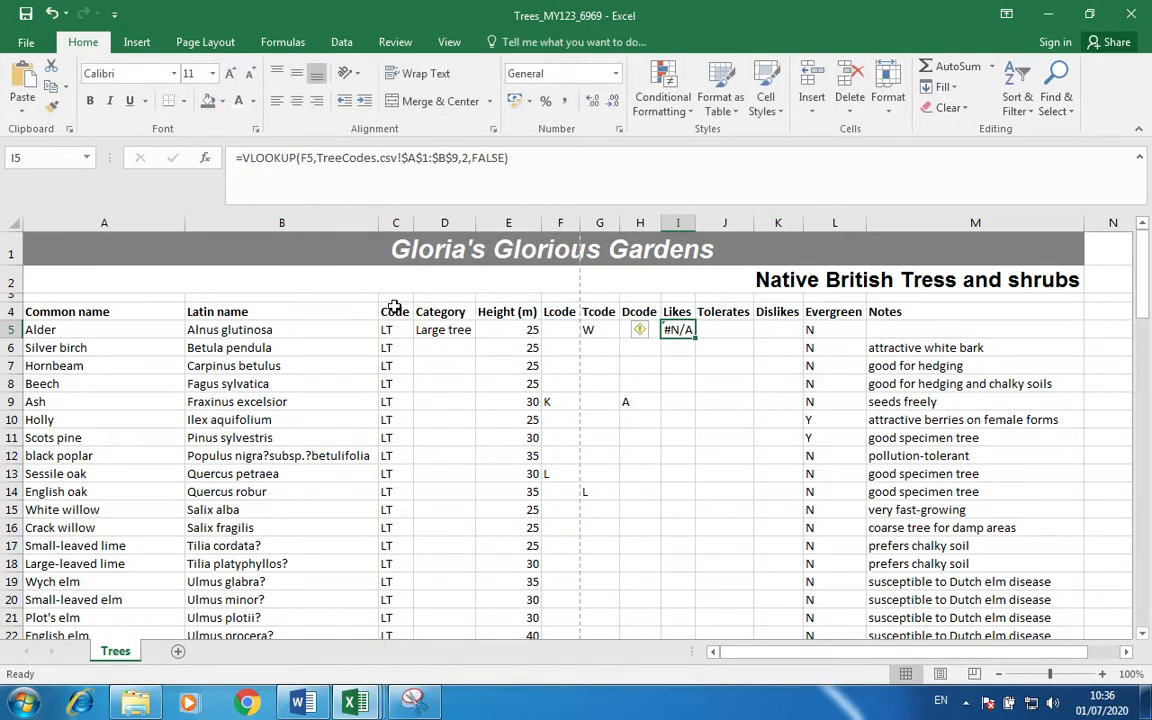
left_click(557, 331)
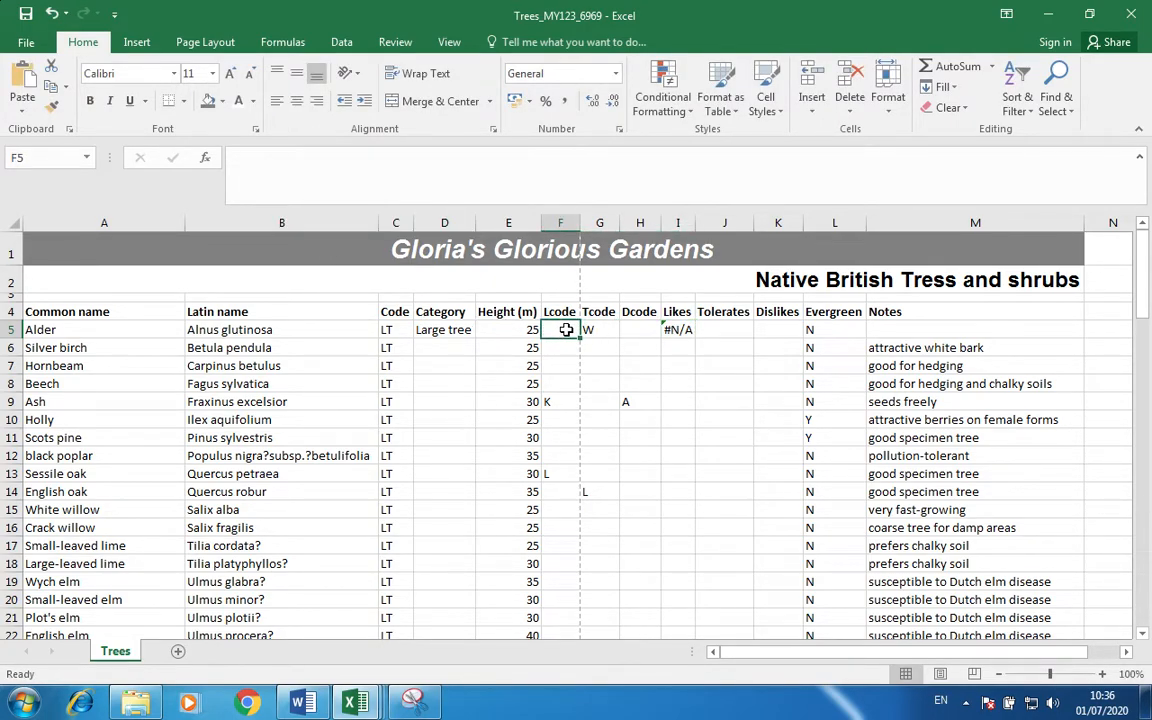
left_click(676, 329)
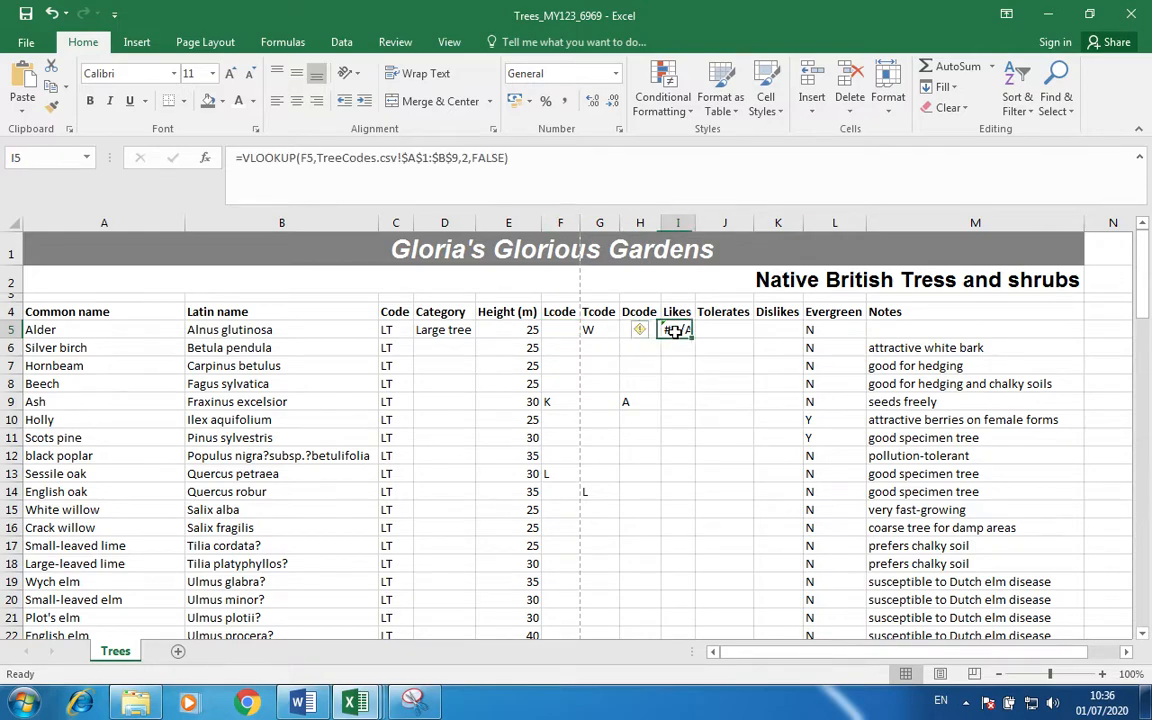
left_click(243, 158)
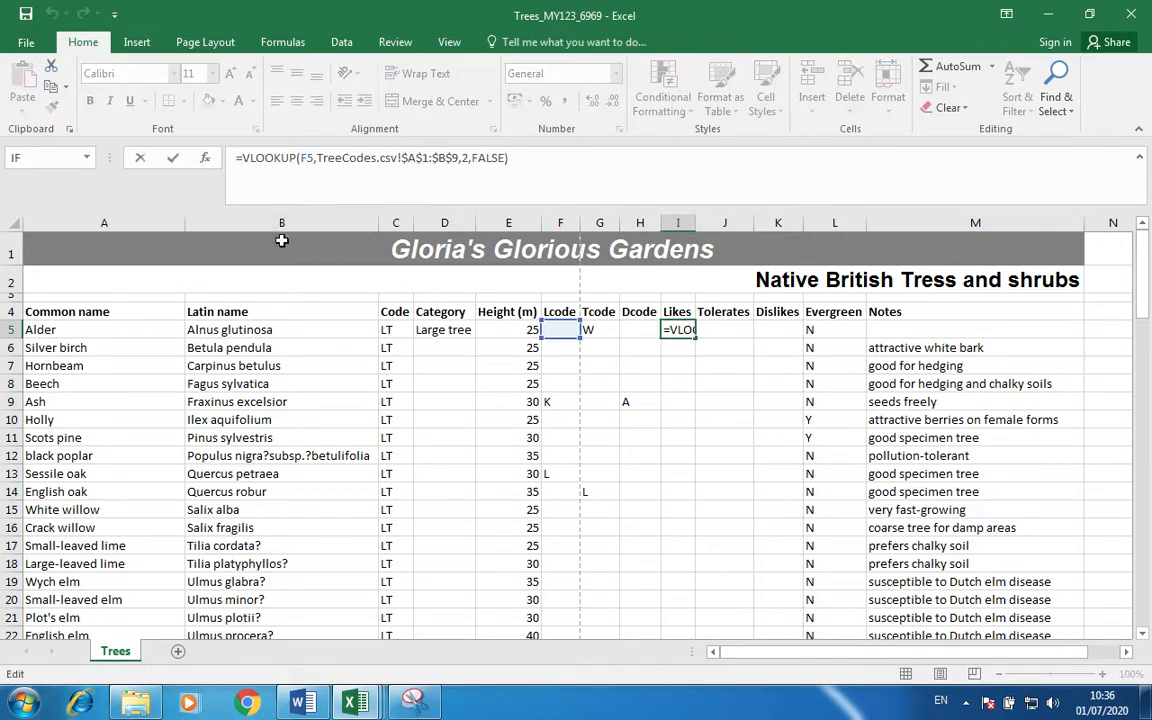
Wrap I5's lookup in IF(F5="","",…) so empty codes stay blank, then fill across to K5.
type("IF(")
left_click(560, 330)
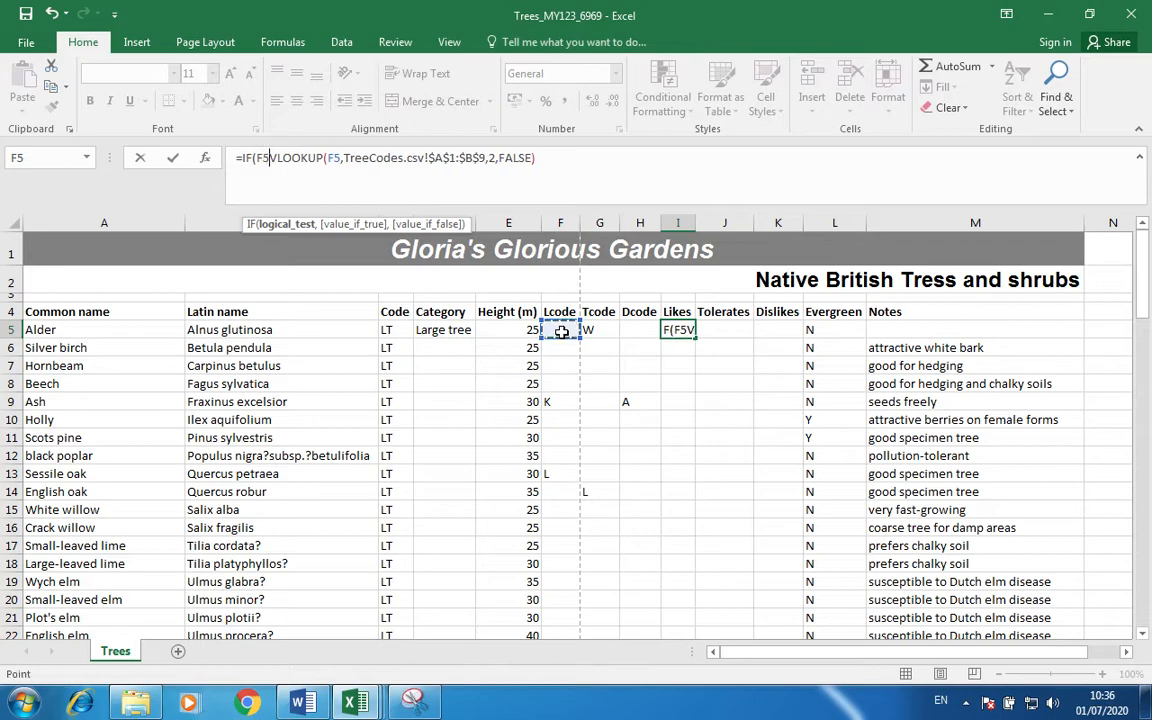
type("=\"\", ")
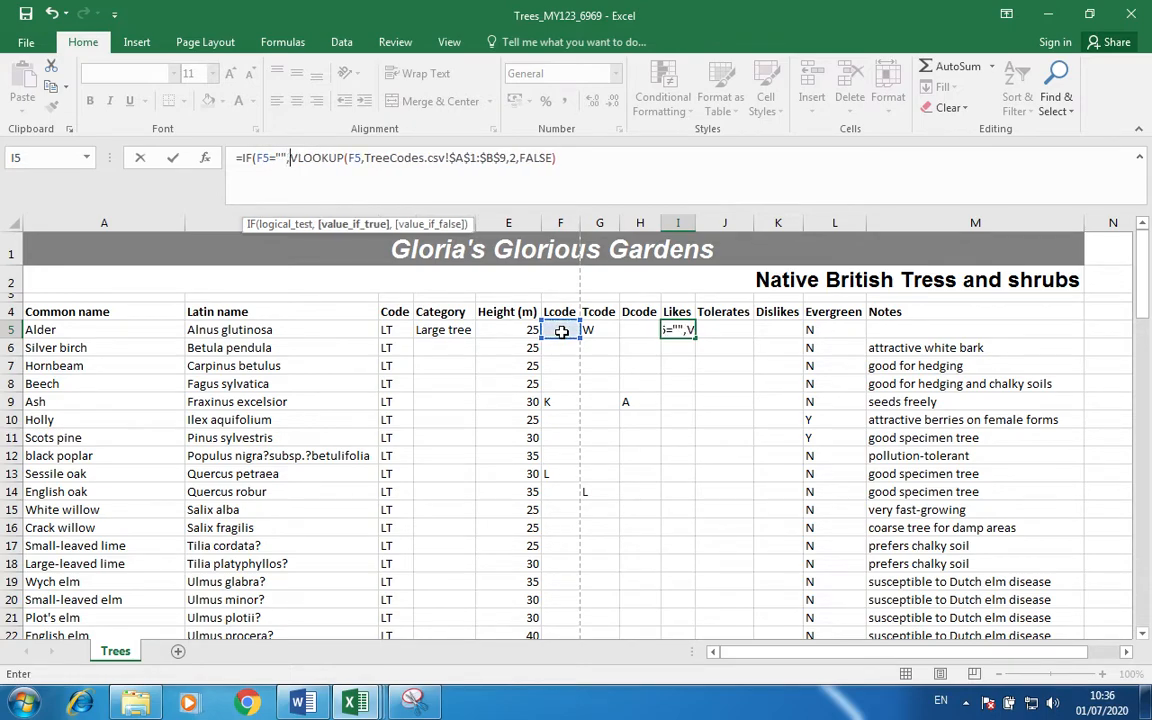
type("\"\"")
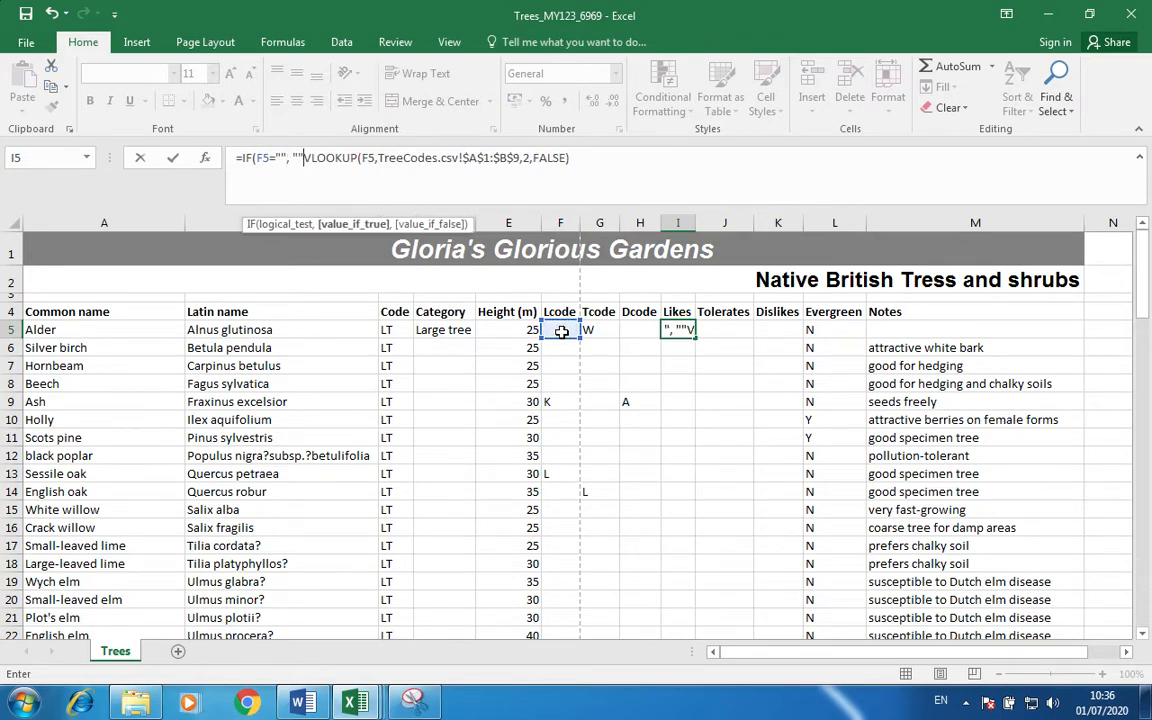
type(",")
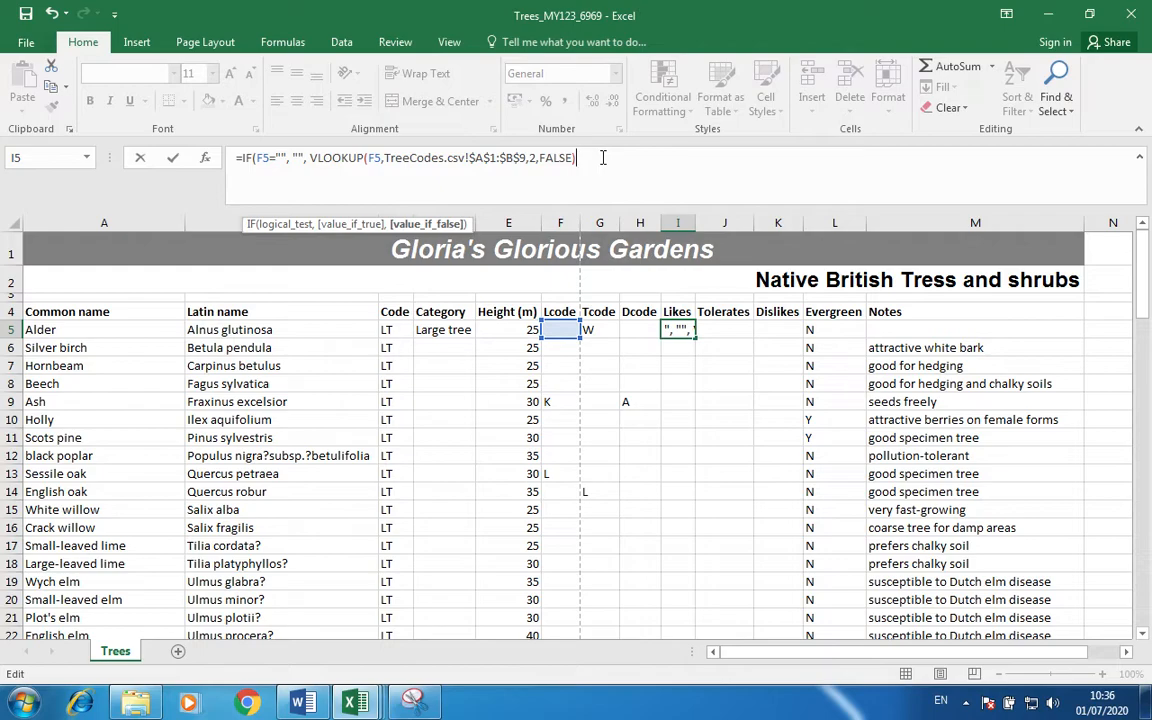
type(")")
key("ctrl+Return")
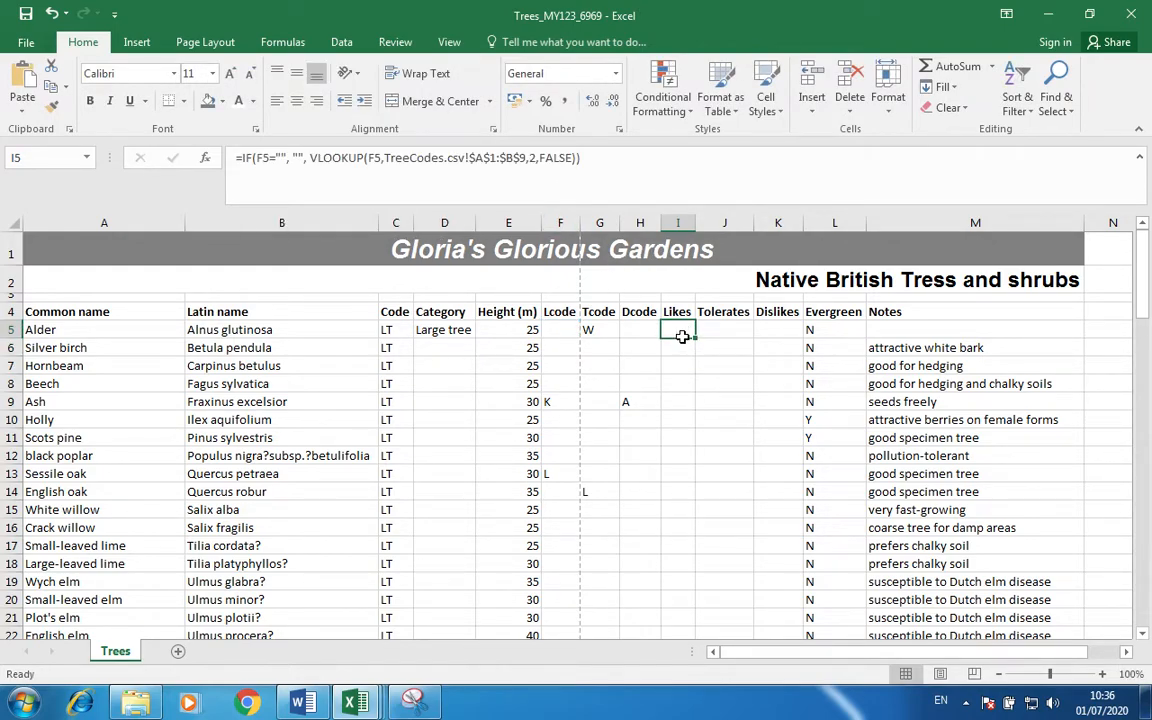
left_click_drag(697, 340, 786, 329)
Check that the I5:K5 lookup formulas now reference F5, G5 and H5, then select D5.
left_click(770, 403)
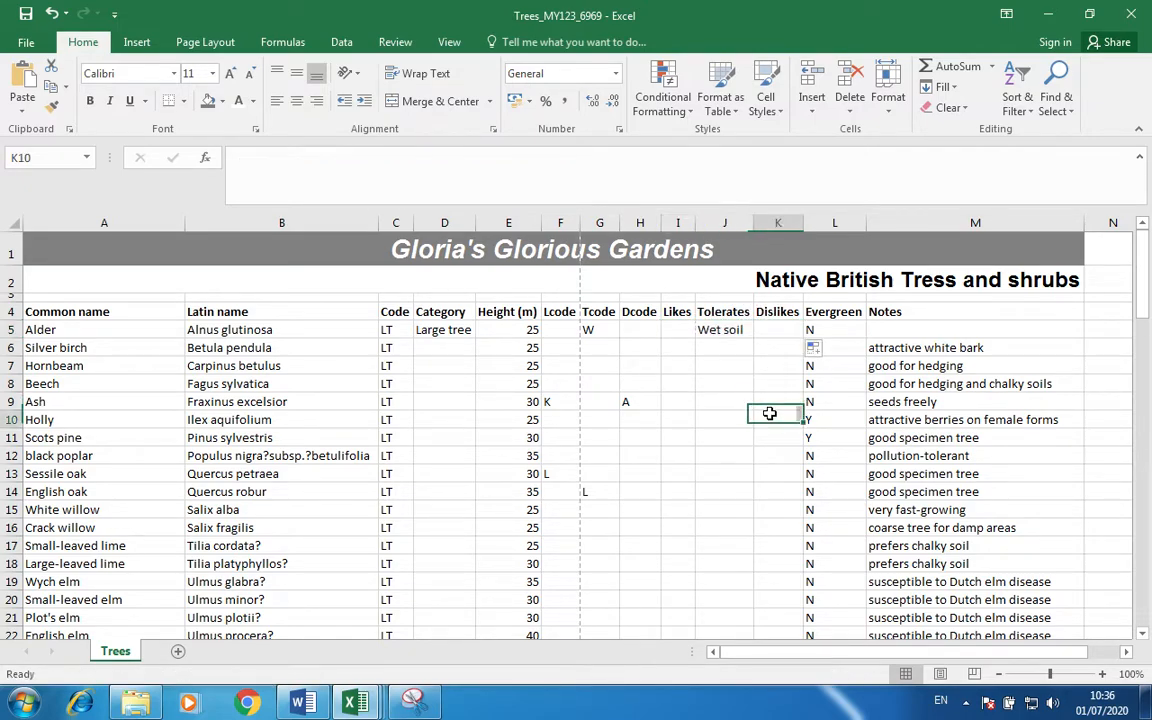
left_click(675, 329)
double_click(675, 329)
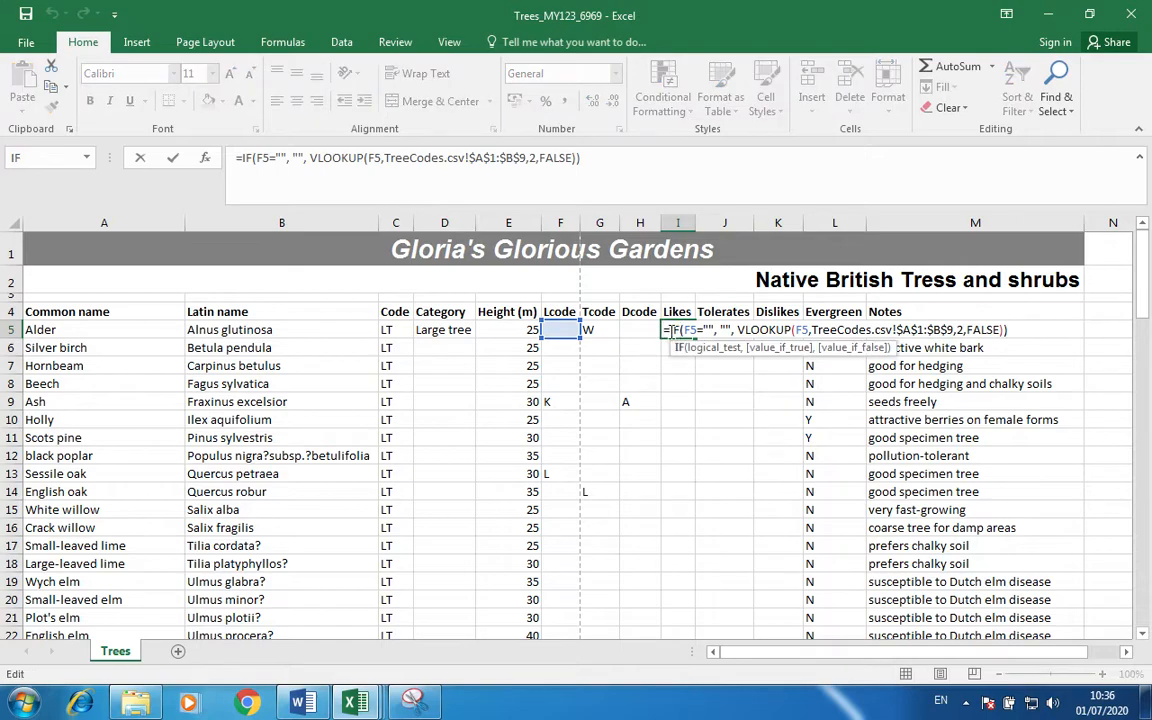
key("Escape")
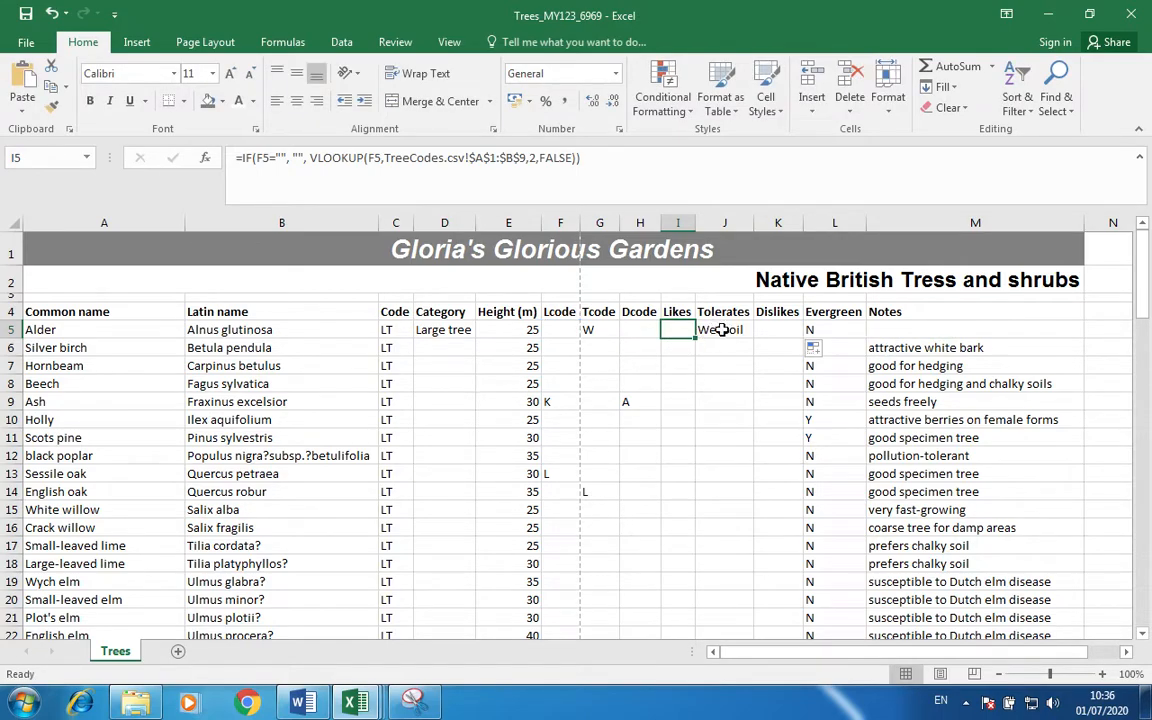
left_click(722, 329)
double_click(722, 329)
key("Escape")
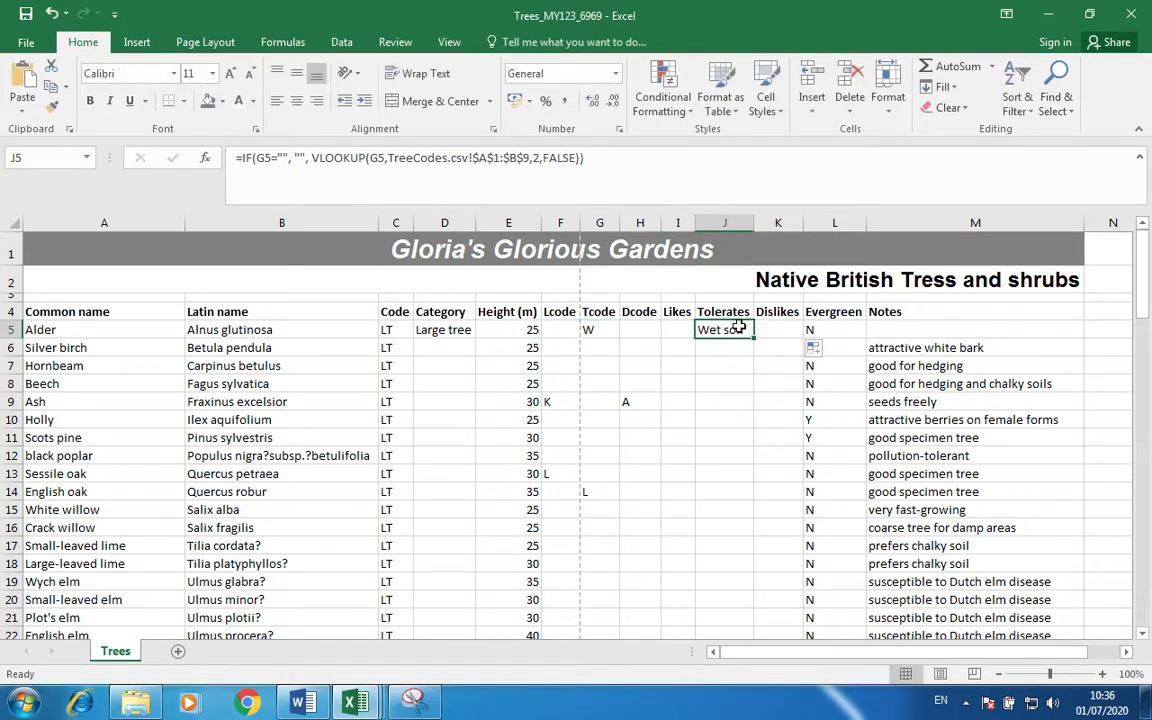
double_click(786, 329)
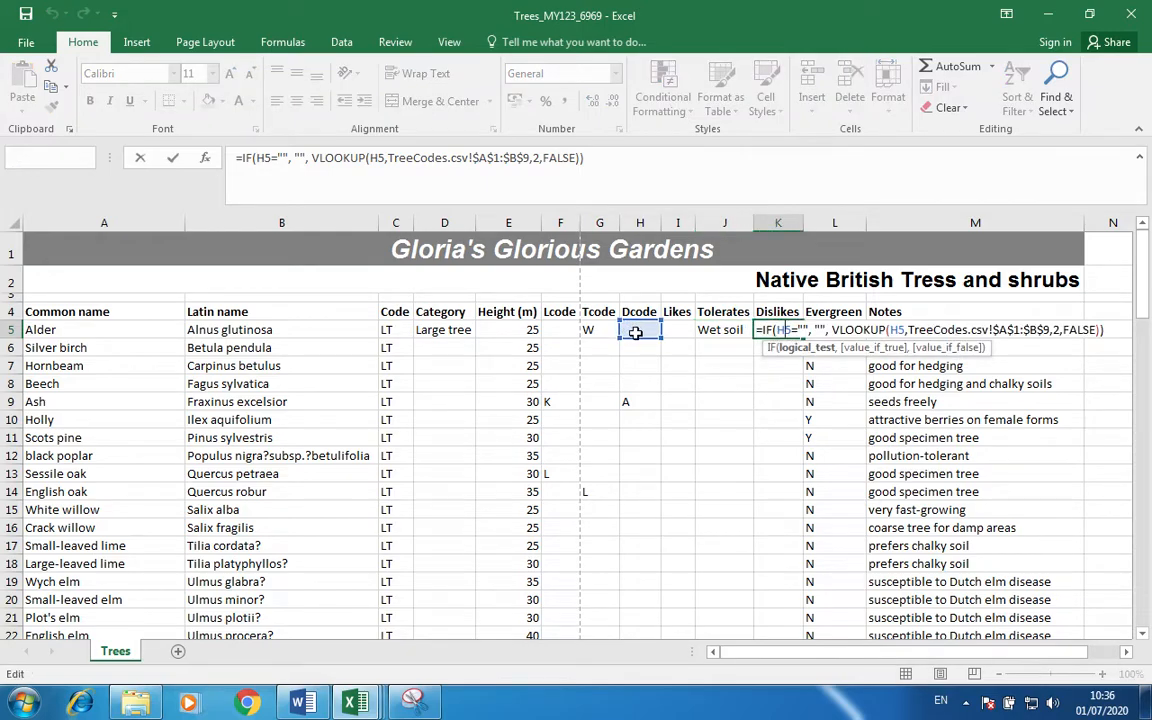
key("Escape")
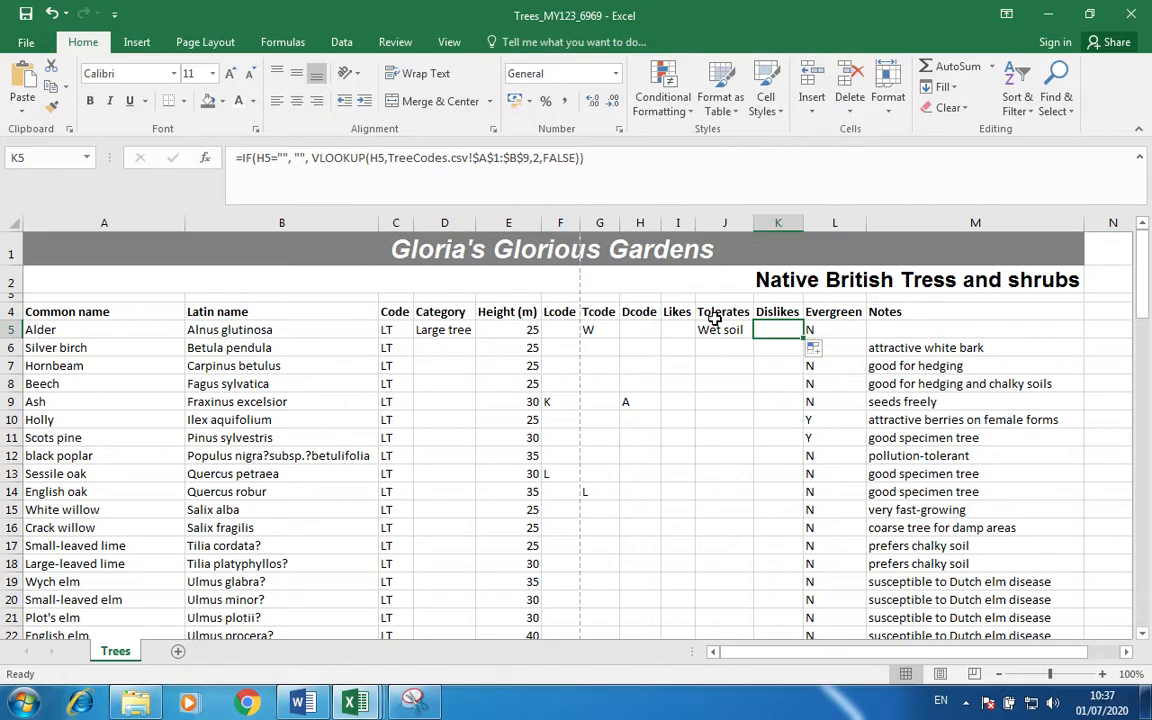
left_click(445, 329)
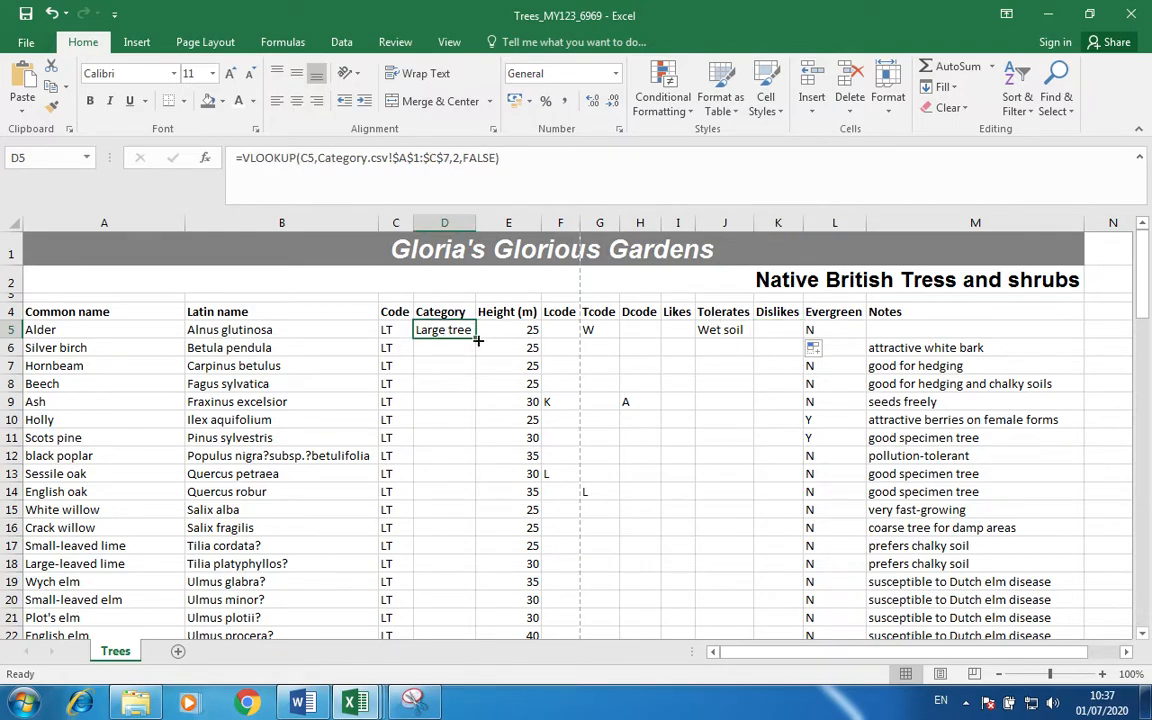
Copy the Category formula from D5 down to row 98.
double_click(477, 340)
scroll(453, 443, "down", 10)
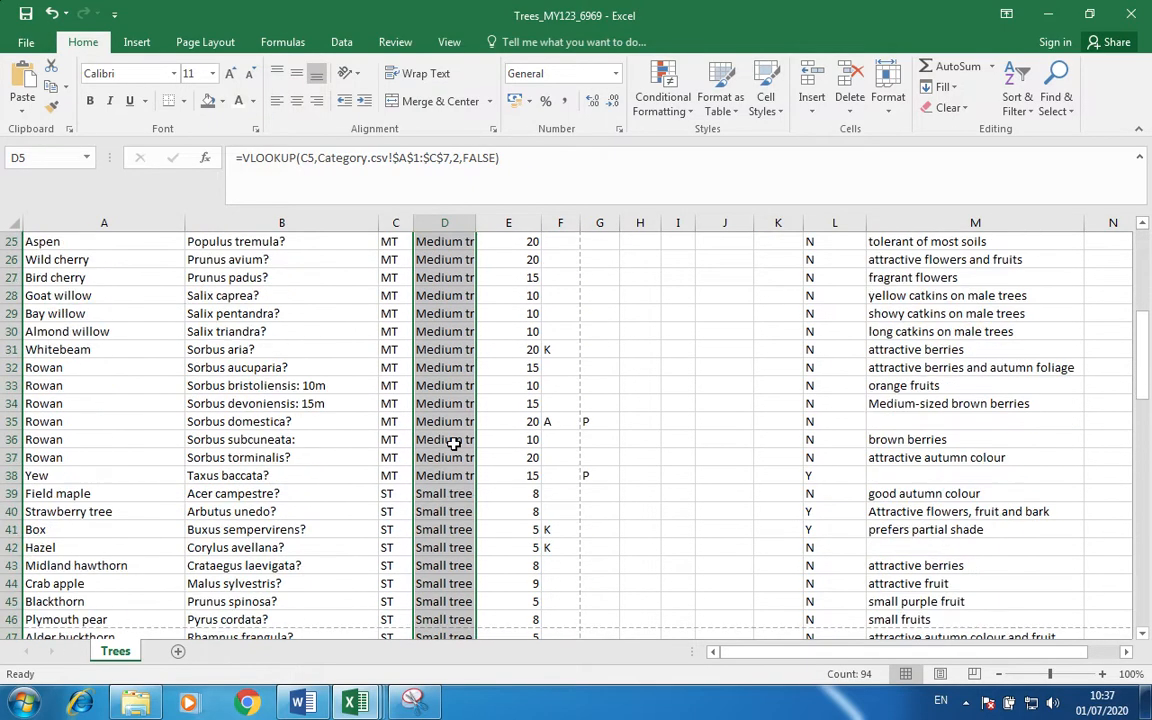
scroll(453, 443, "down", 20)
scroll(453, 443, "up", 5)
scroll(454, 444, "up", 2)
AutoFit column D so names like Medium shrub fit.
double_click(475, 221)
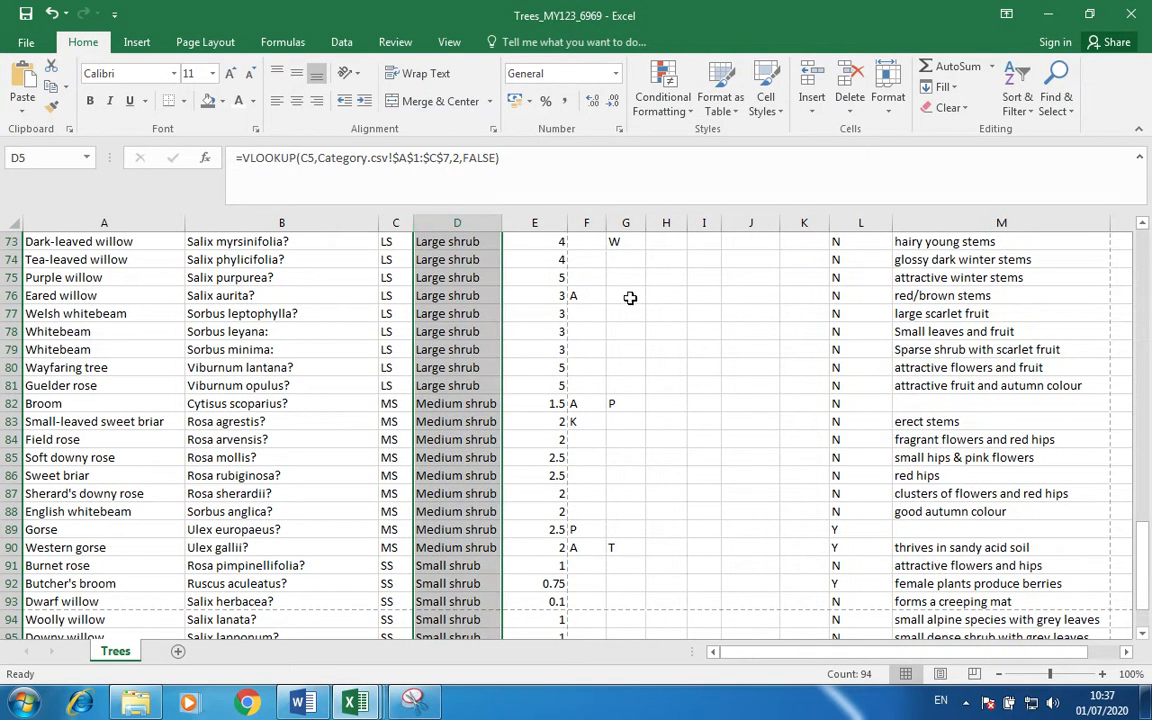
scroll(630, 298, "up", 15)
scroll(630, 298, "up", 9)
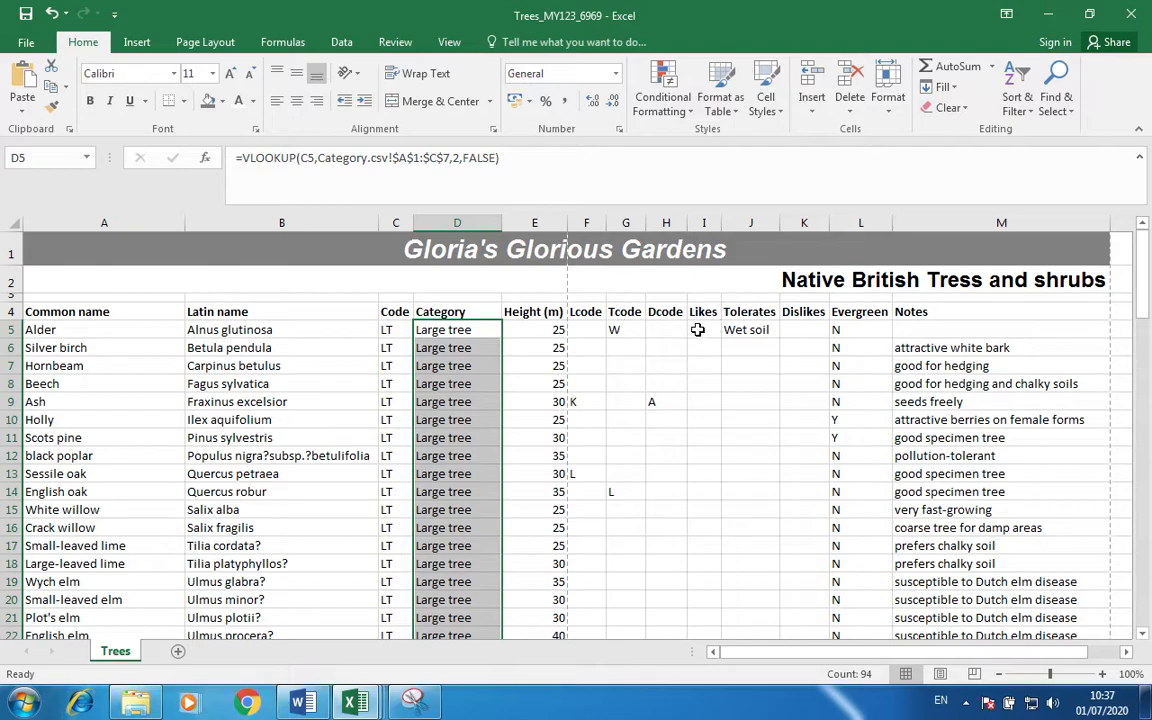
Copy the I5:K5 Likes, Tolerates and Dislikes formulas down the table.
left_click(664, 329)
left_click(707, 329)
left_click_drag(710, 329, 818, 340)
left_click(711, 330)
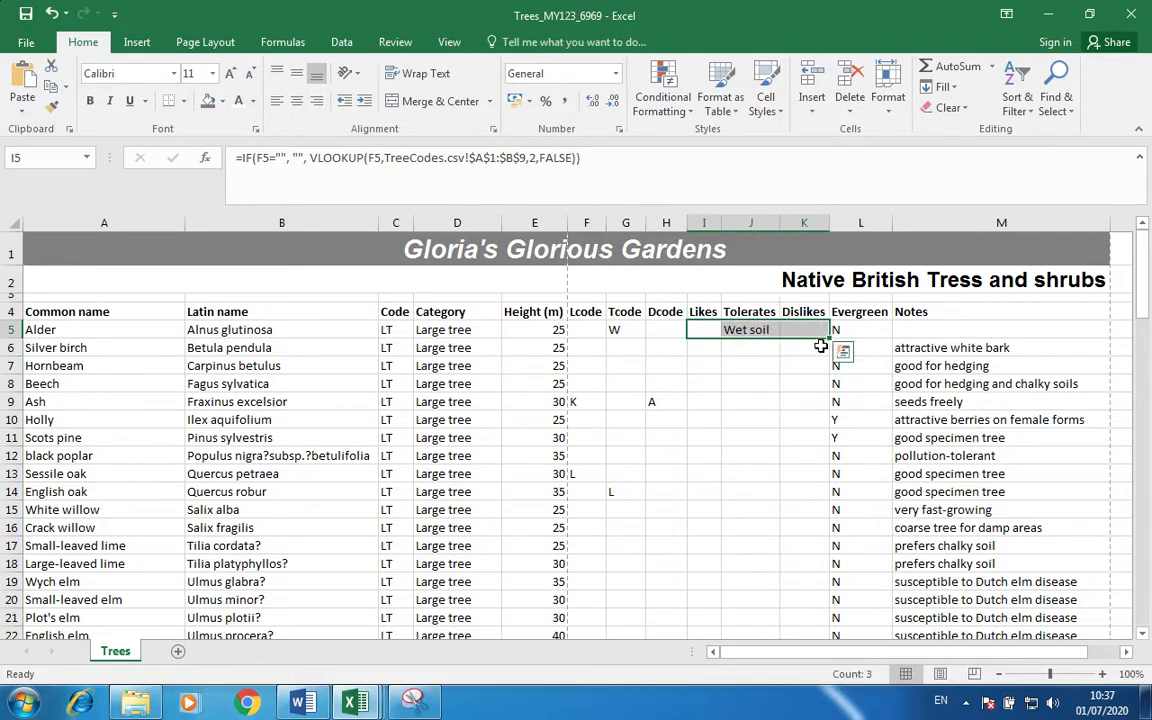
double_click(829, 338)
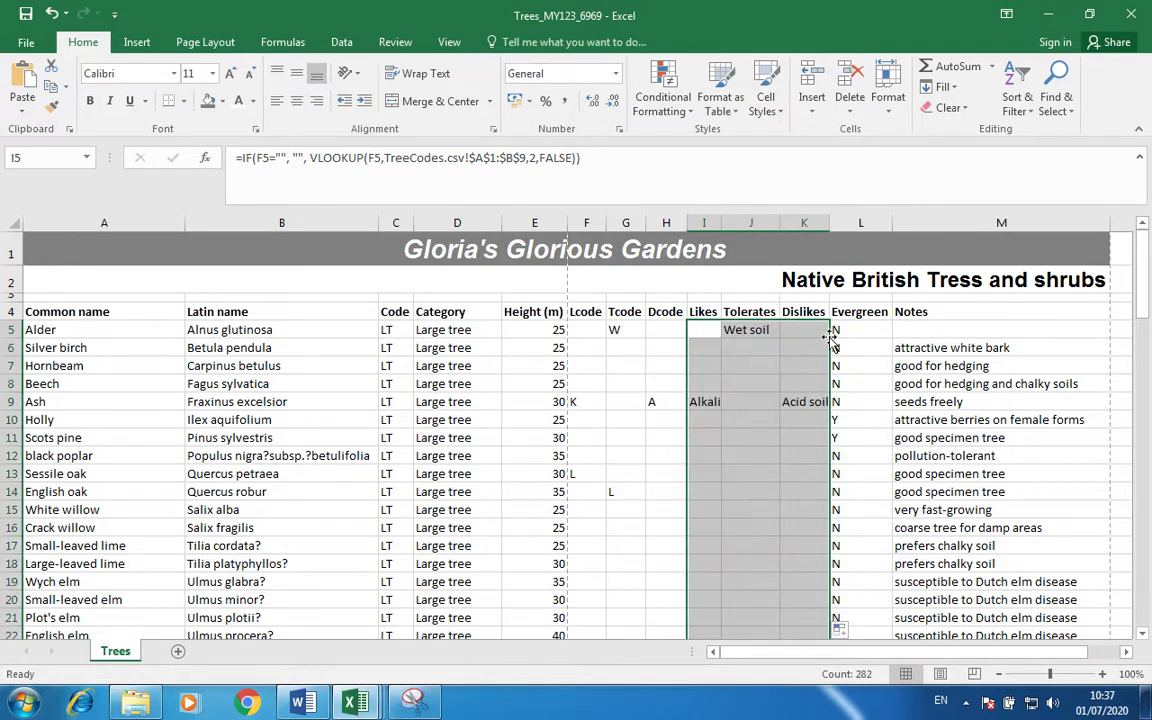
AutoFit columns I, J and K to their soil descriptions.
double_click(720, 222)
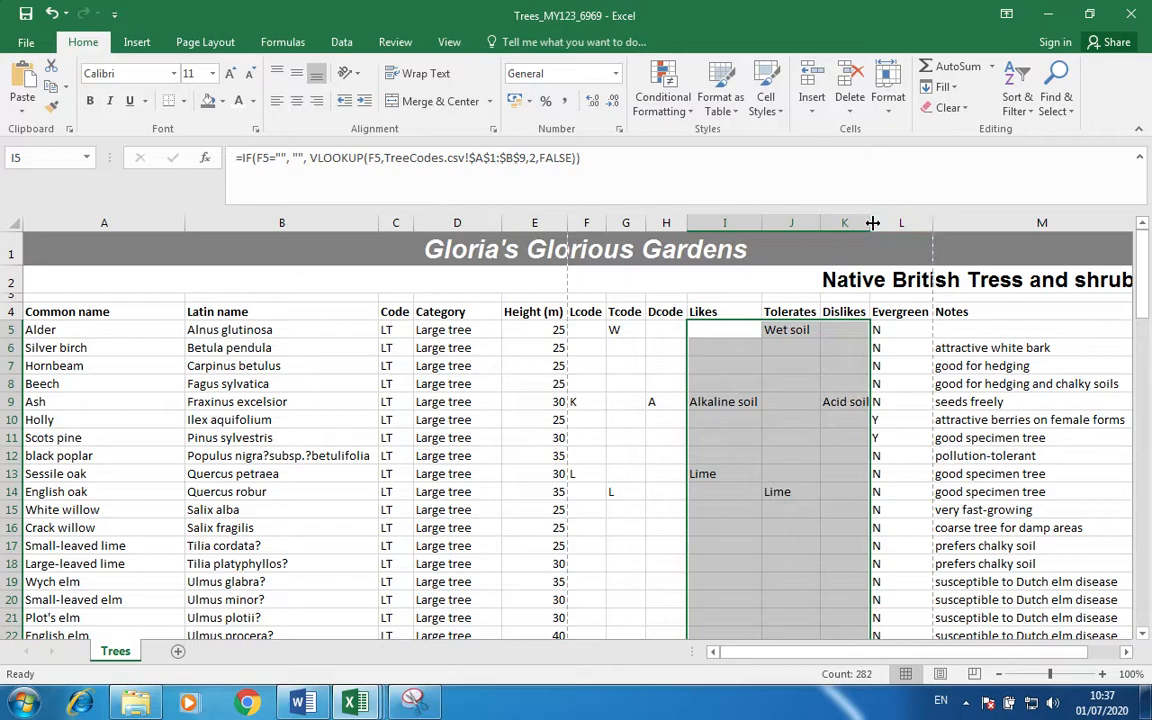
double_click(872, 222)
double_click(828, 221)
scroll(829, 353, "down", 8)
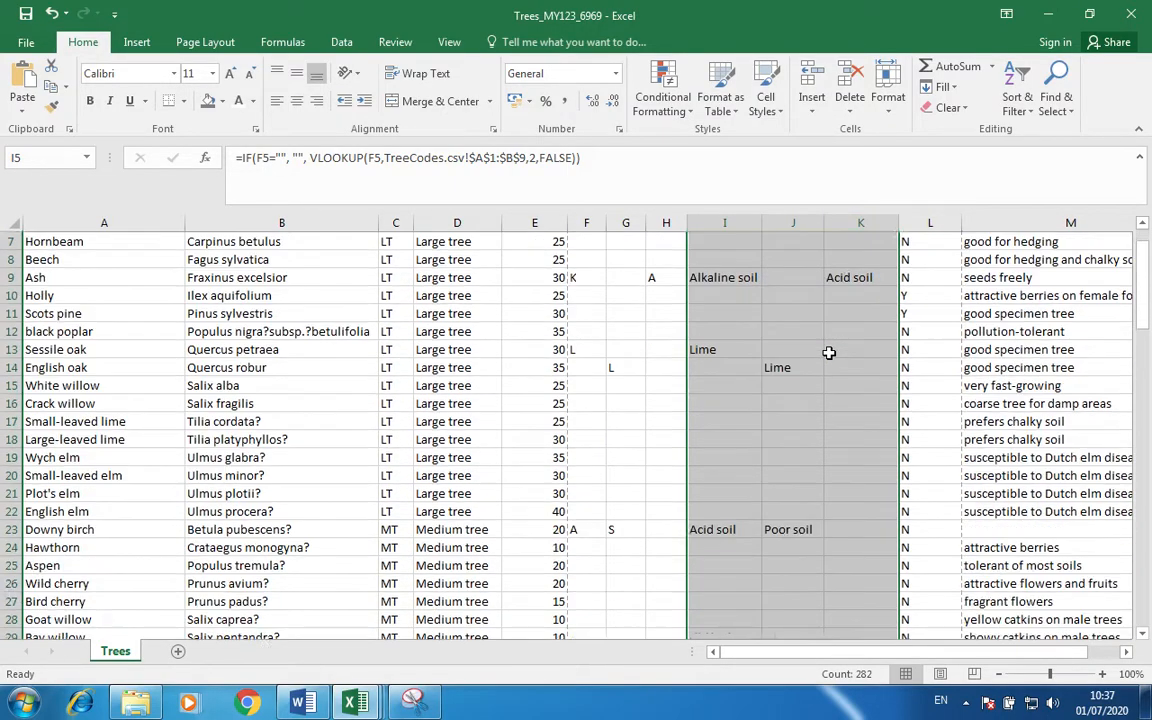
scroll(829, 353, "down", 15)
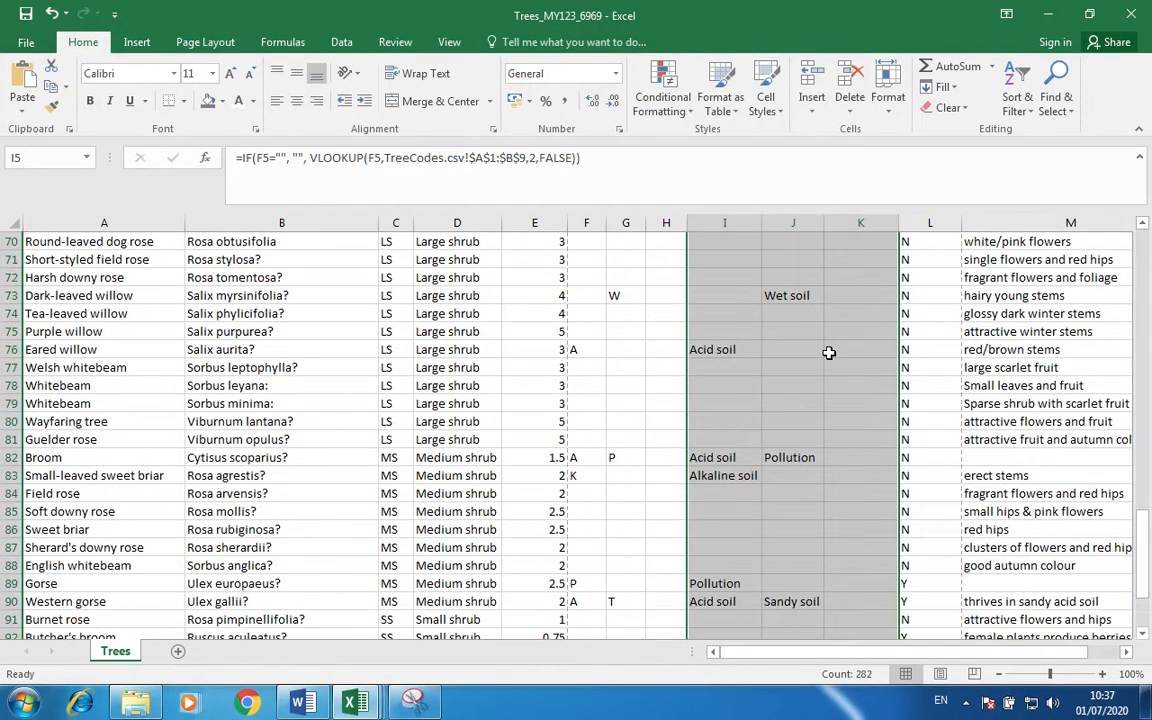
left_click(829, 353)
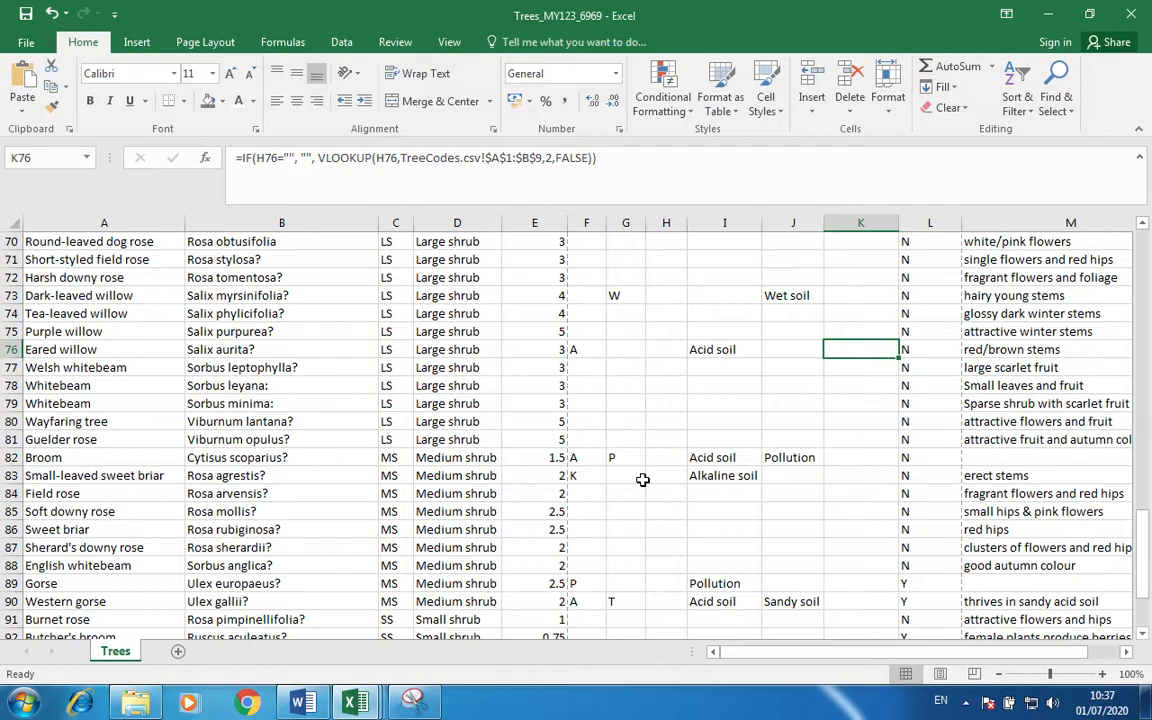
Hide columns C, F, G and H (Code, Lcode, Tcode, Dcode).
left_click(397, 220)
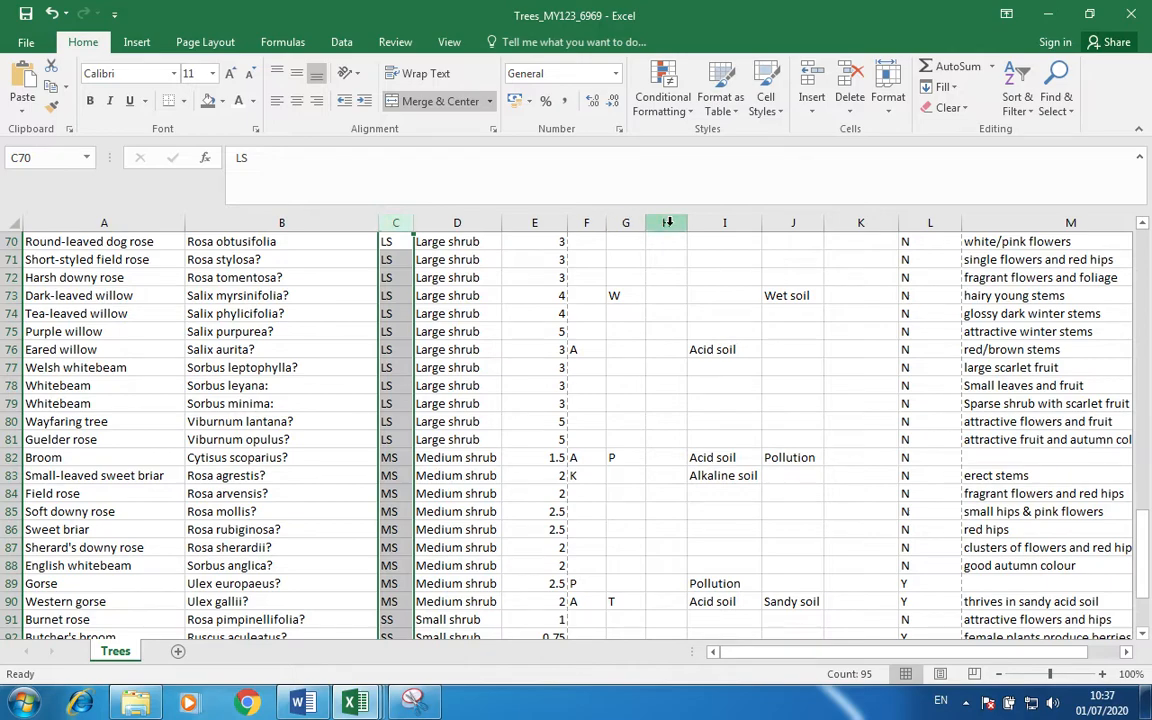
left_click(586, 222, "ctrl")
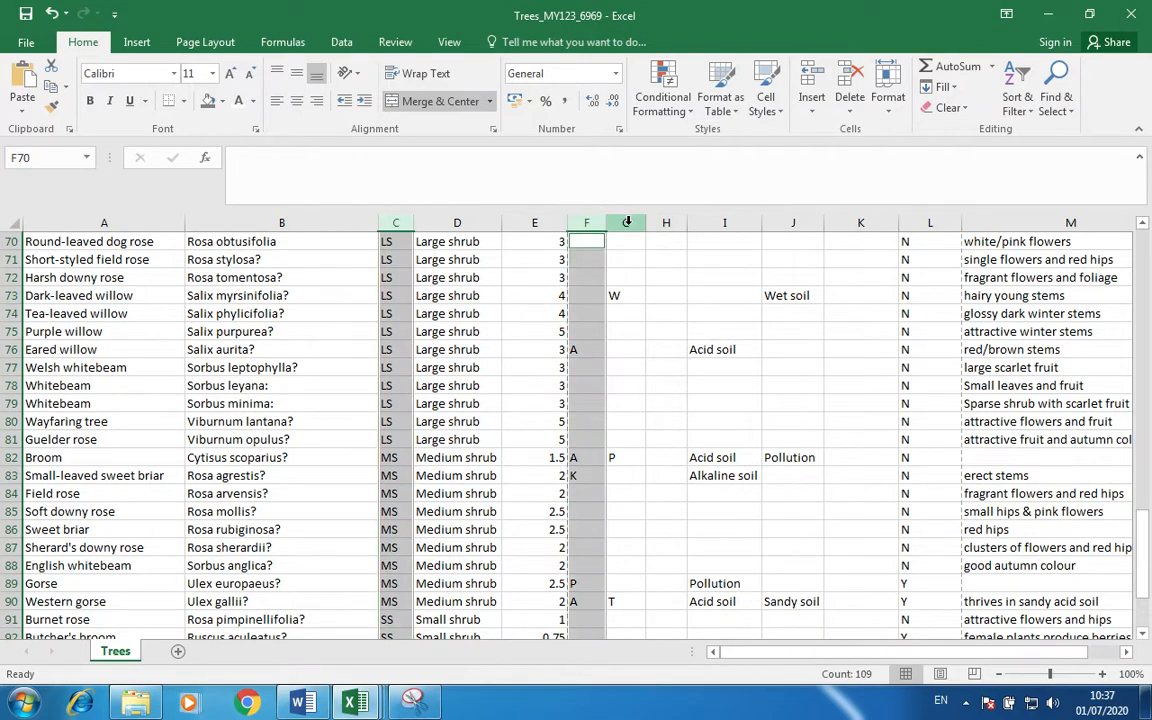
left_click(625, 222, "ctrl")
left_click(663, 222, "ctrl")
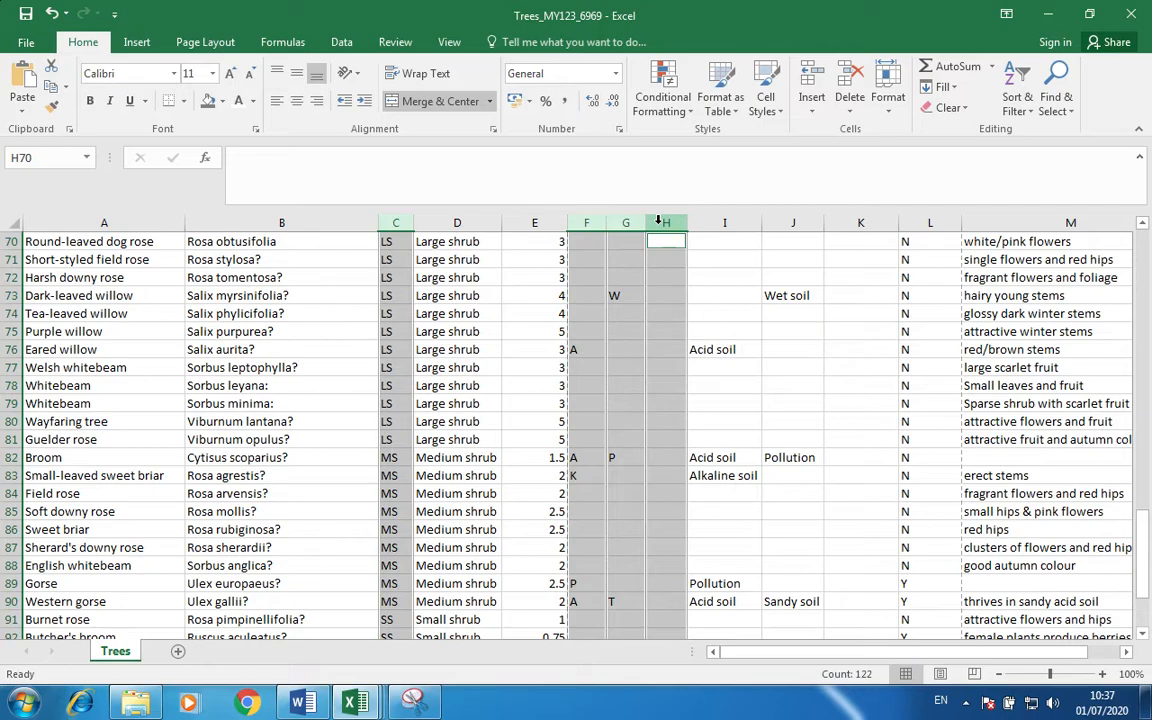
right_click(661, 226)
left_click(699, 458)
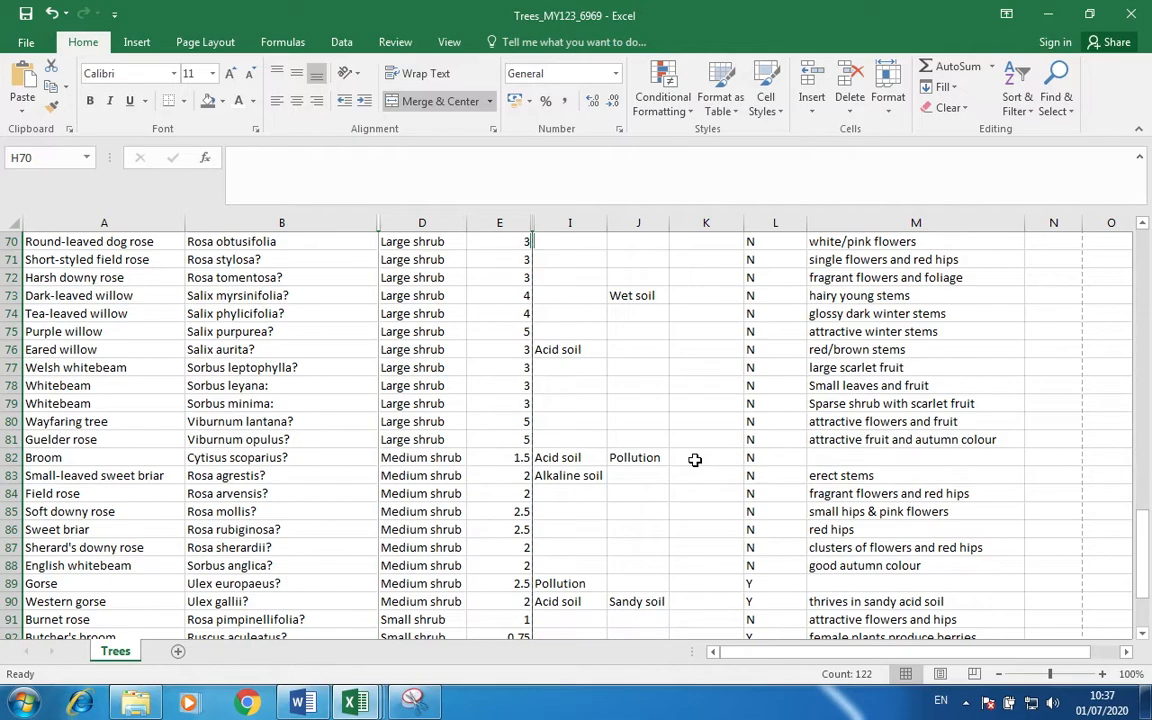
Select the range A1:M29 from the title down to row 29.
scroll(190, 343, "up", 20)
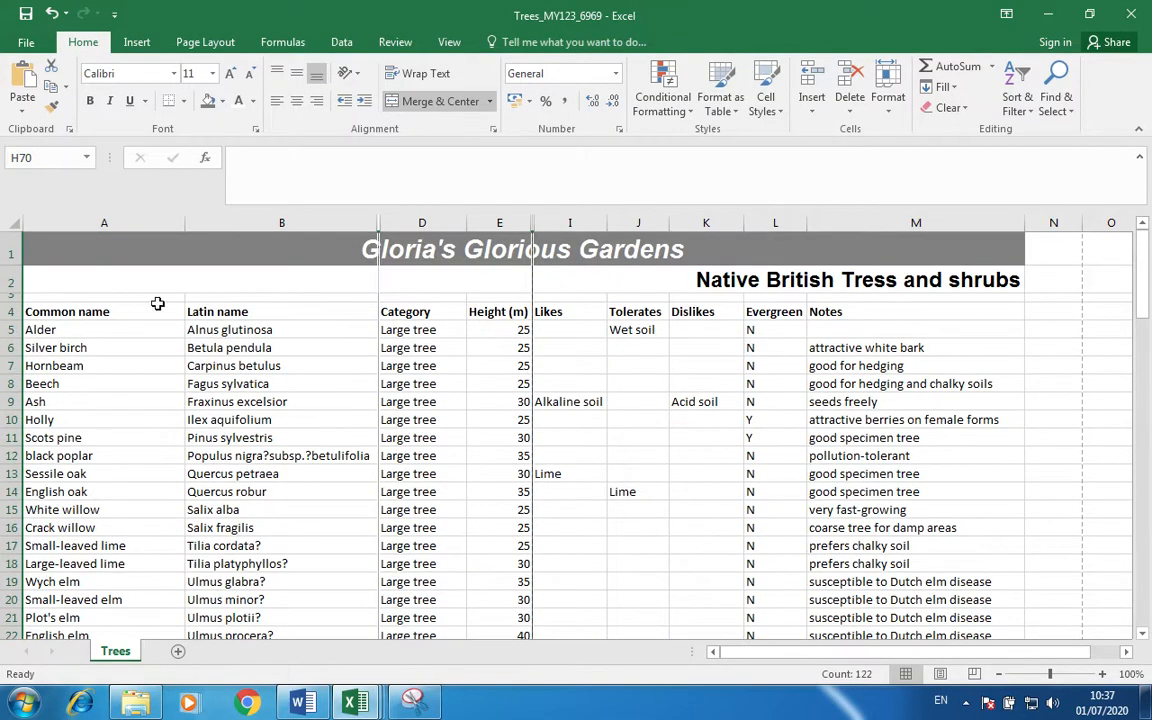
left_click(69, 242)
key("shift+Down")
key("shift+Down")
key("shift+Down")
key("shift+Down")
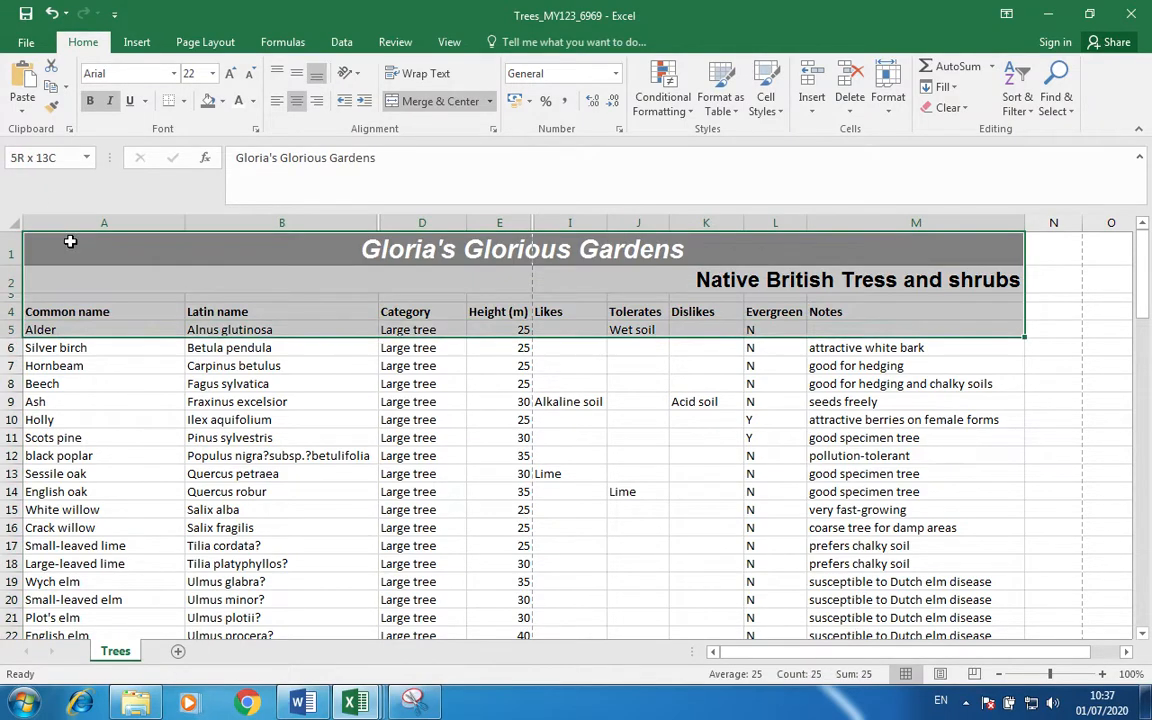
key("shift+Down")
key("shift+Down")
key("shift+Down")
key("shift+Down")
key("shift+Down")
key("shift+Down")
key("shift+Down")
key("shift+Down")
key("shift+Down")
key("shift+Down")
key("shift+Down")
key("shift+Down")
key("shift+Down")
key("shift+Down")
key("shift+Down")
key("shift+Down")
key("shift+Down")
key("shift+Down")
key("shift+Down")
key("shift+Down")
key("shift+Down")
key("shift+Down")
key("shift+Down")
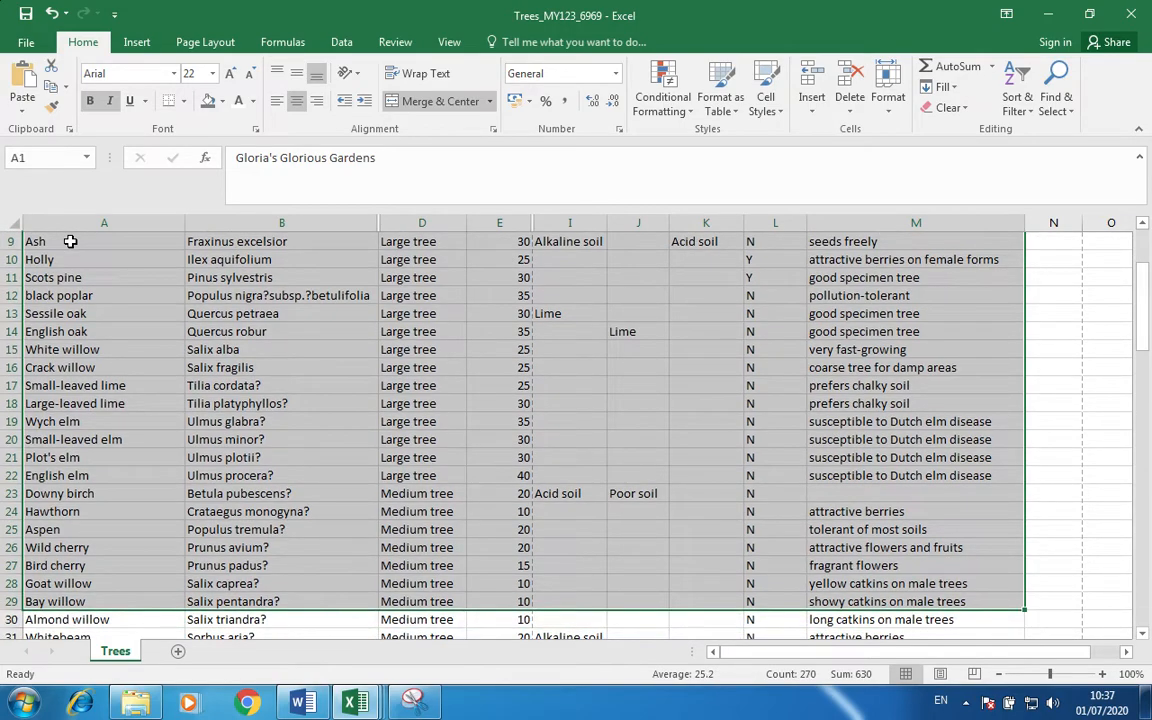
In print preview, set Print Selection and Landscape Orientation.
left_click(26, 42)
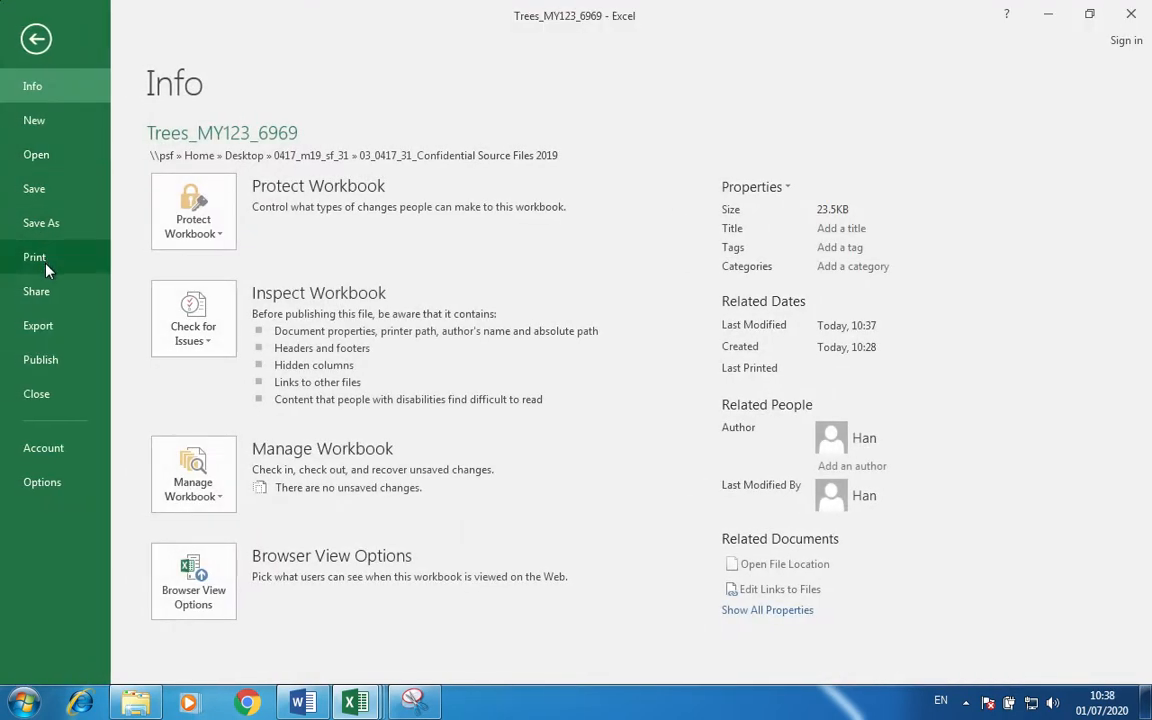
left_click(45, 263)
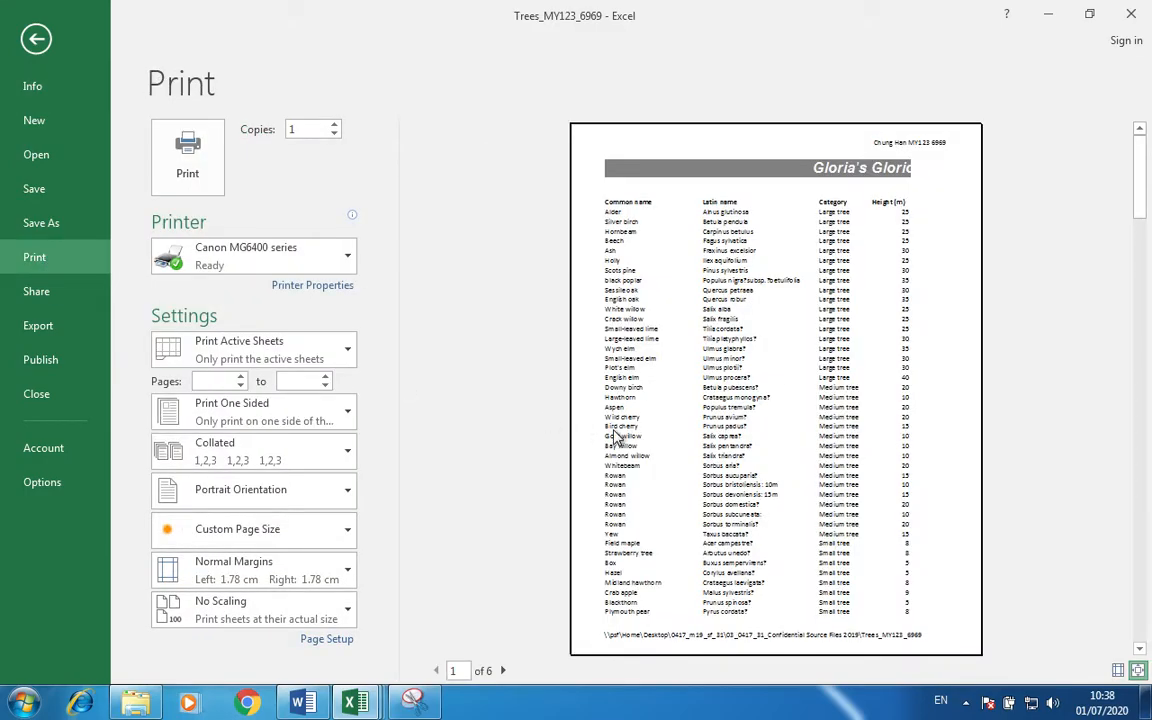
left_click(319, 347)
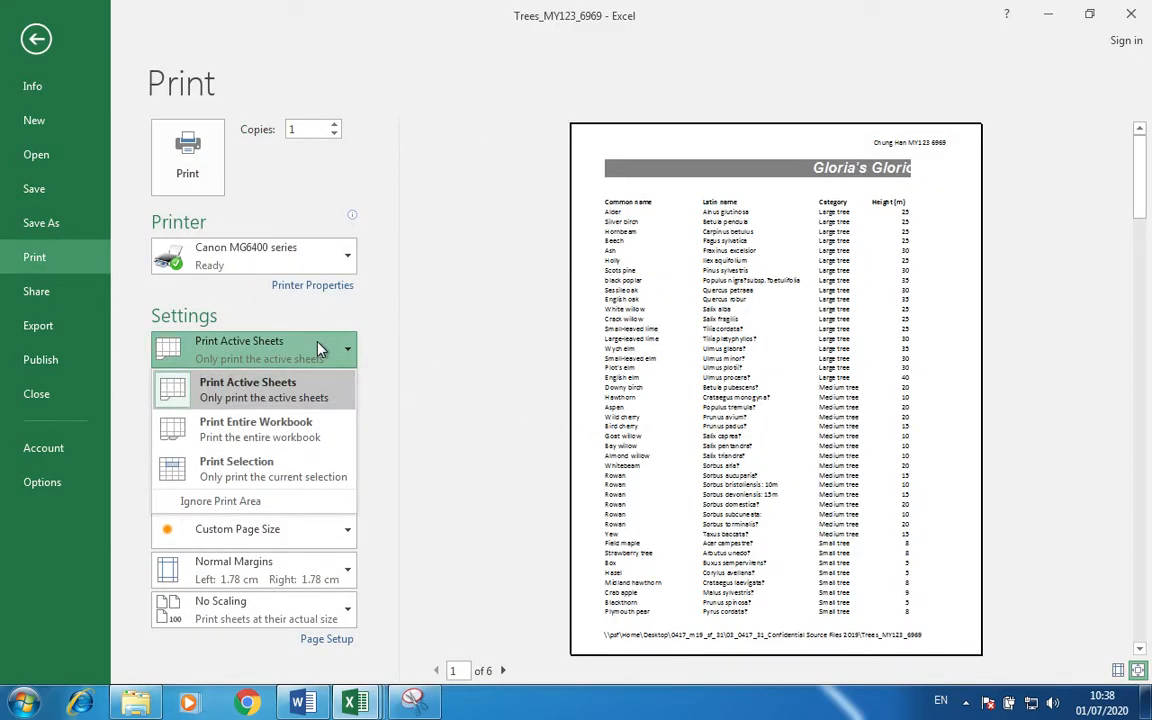
left_click(277, 472)
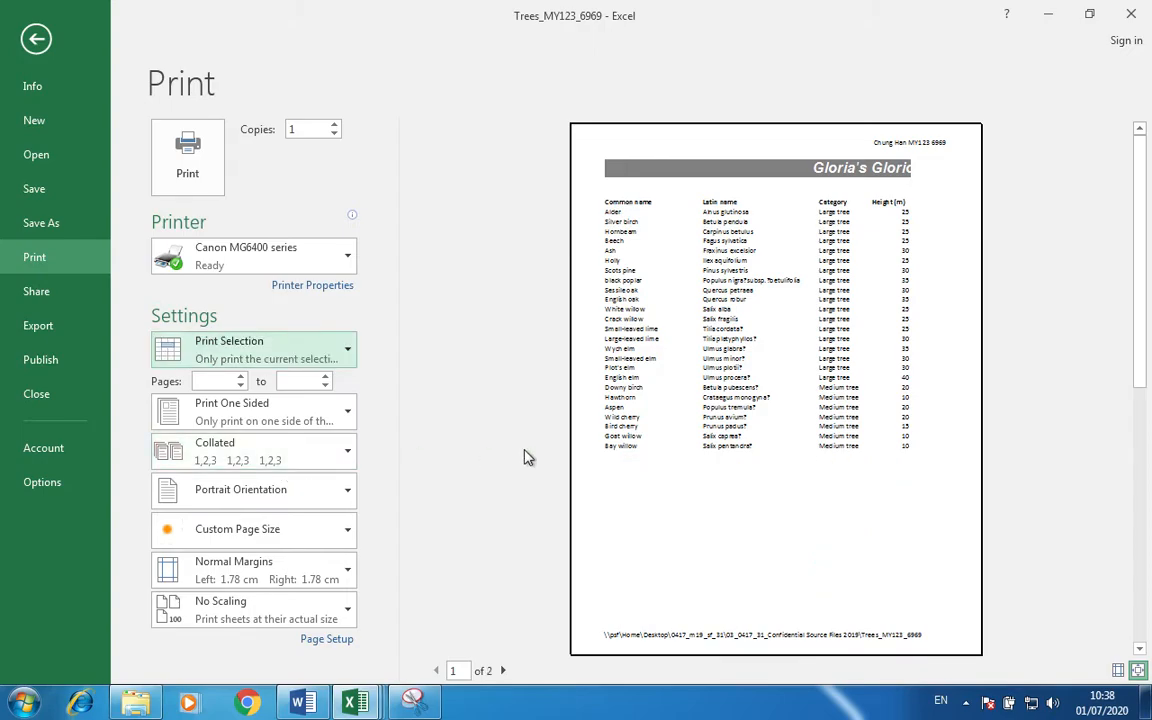
left_click(320, 498)
left_click(298, 570)
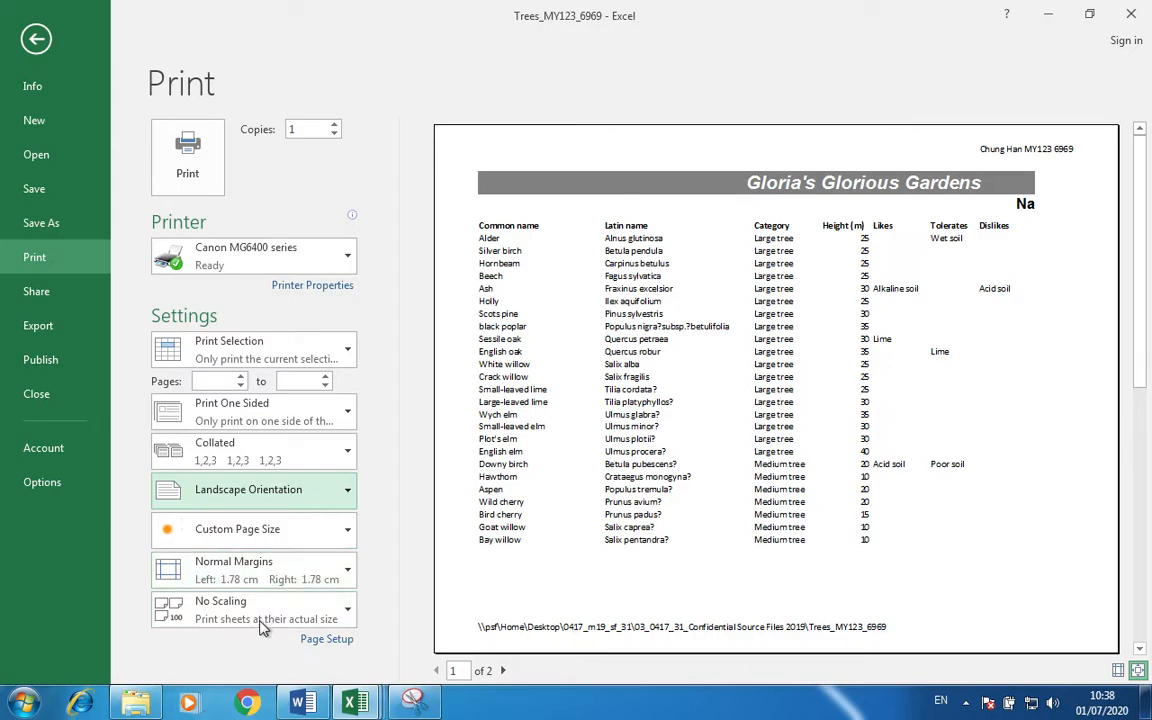
Turn on Row and column headings in Page Setup's Sheet options.
left_click(322, 640)
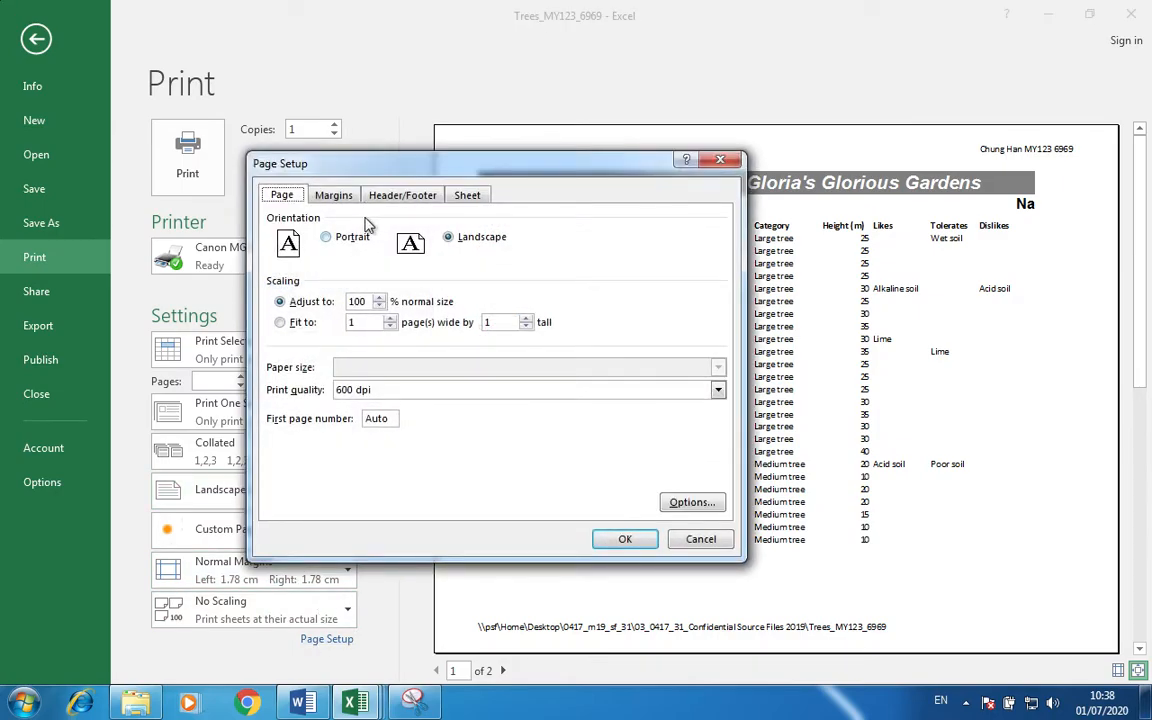
left_click(464, 197)
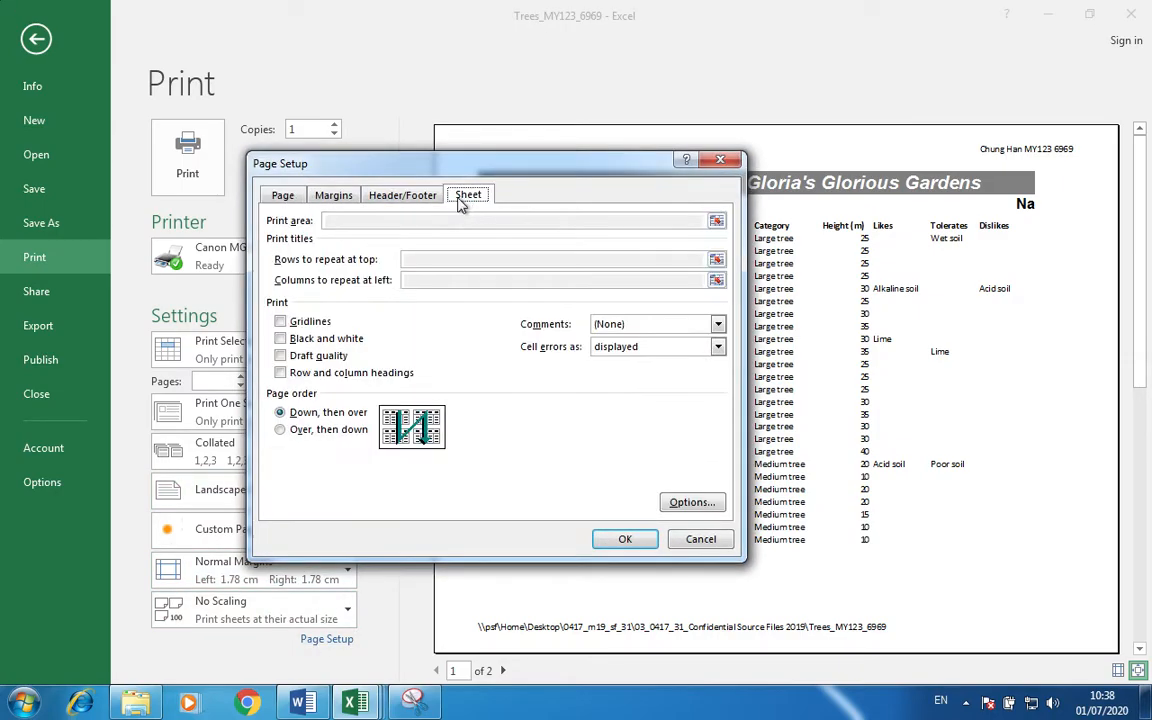
left_click(286, 372)
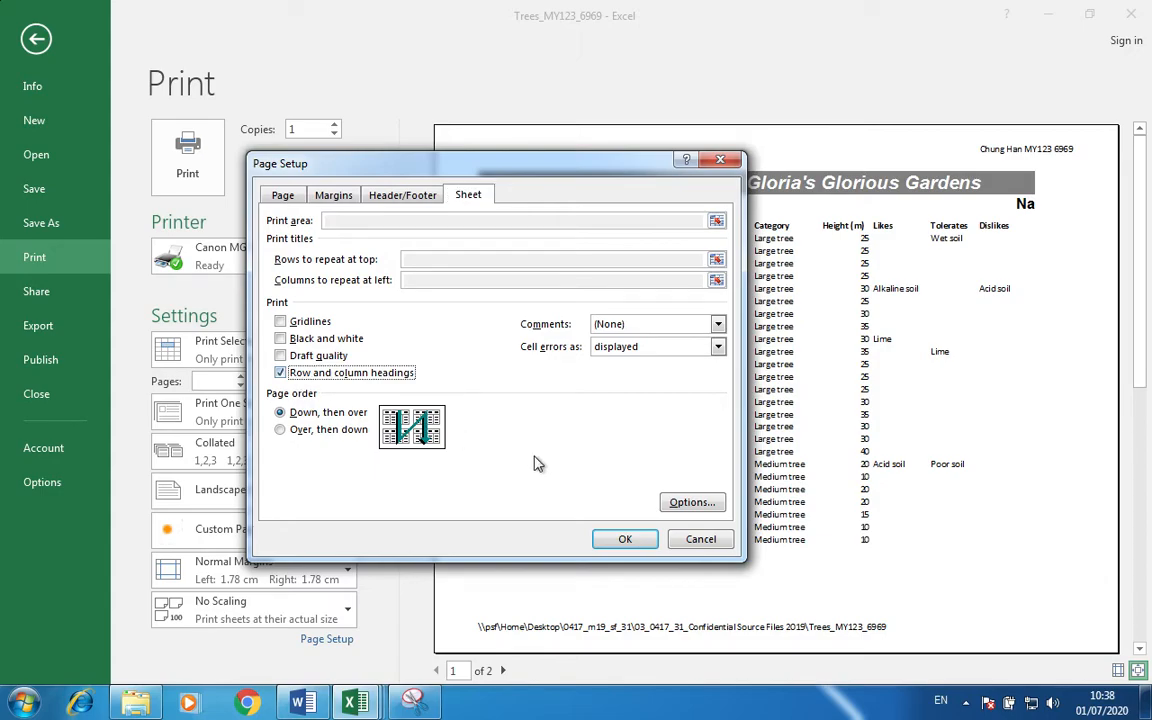
left_click(622, 541)
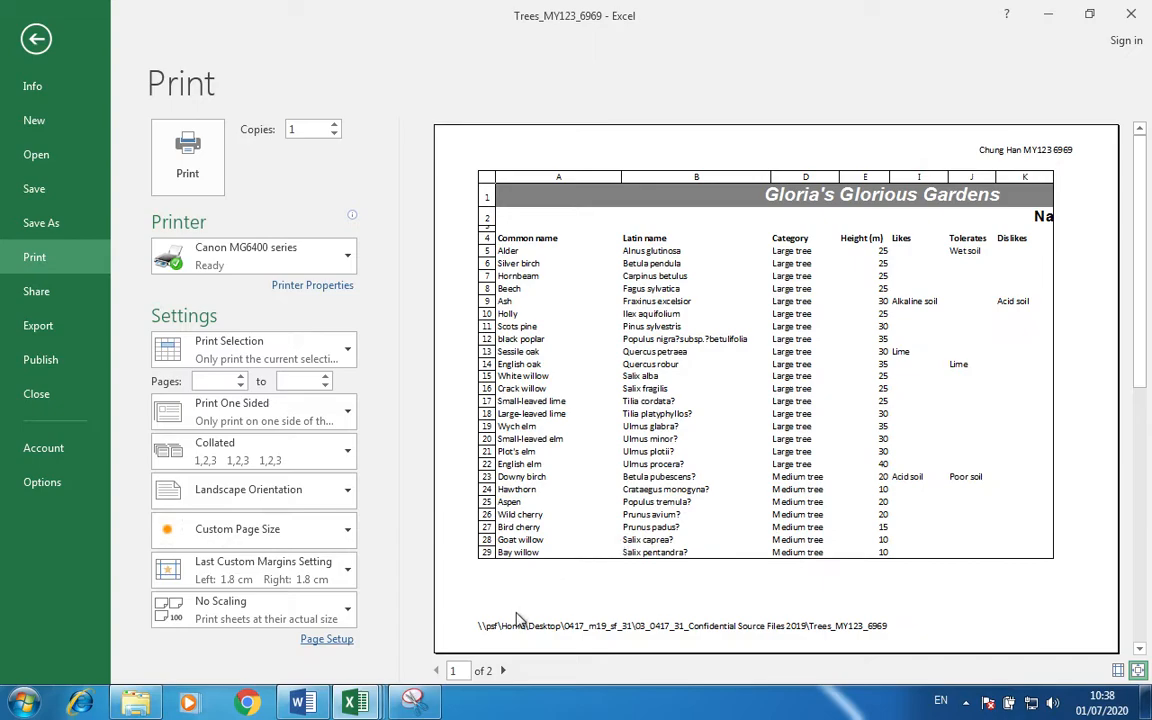
Review both preview pages, then return to the Trees worksheet.
left_click(503, 670)
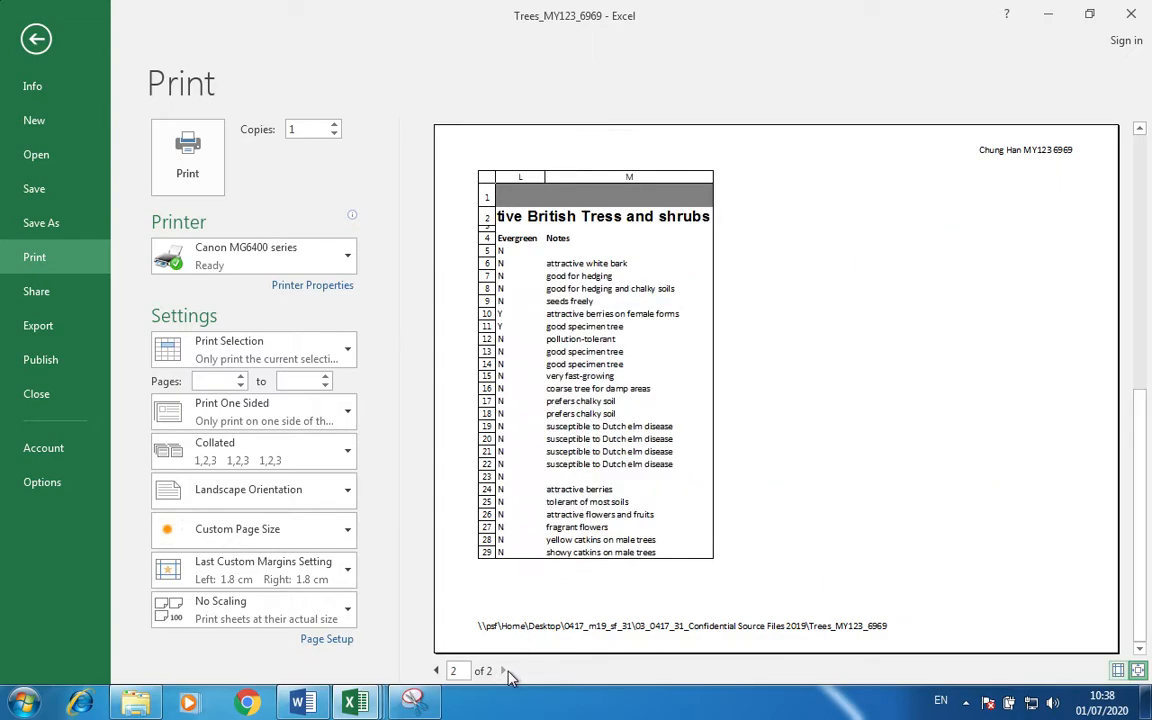
left_click(437, 671)
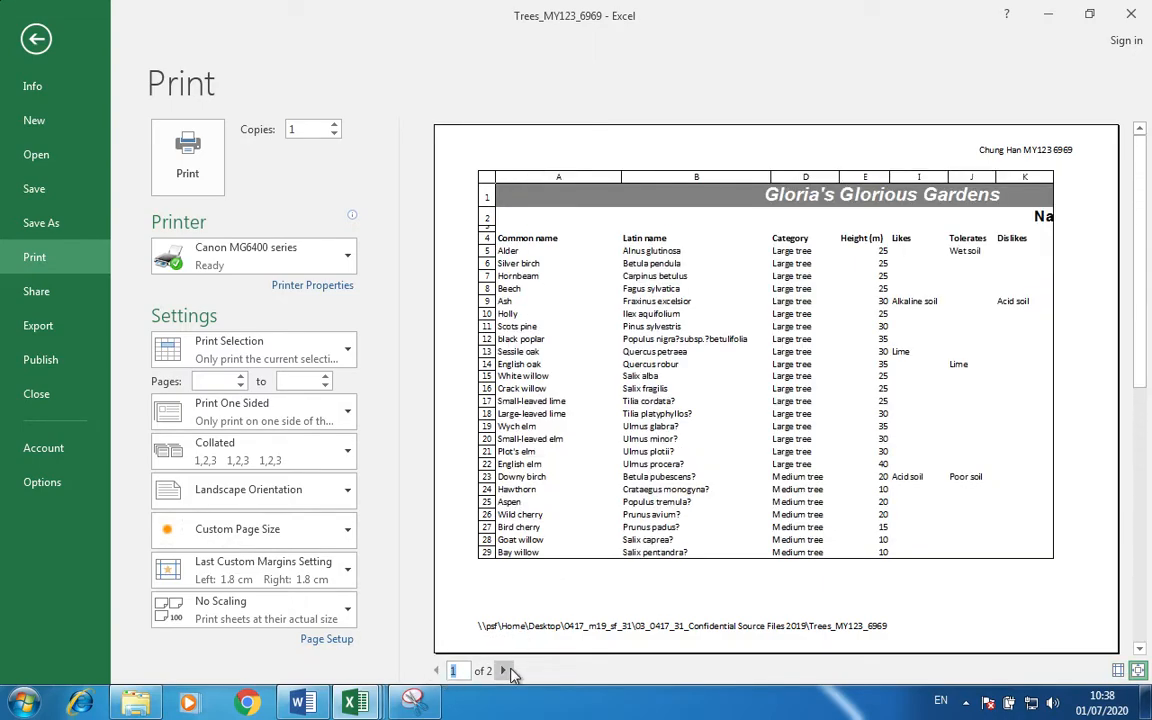
left_click(503, 670)
left_click(435, 671)
key("Escape")
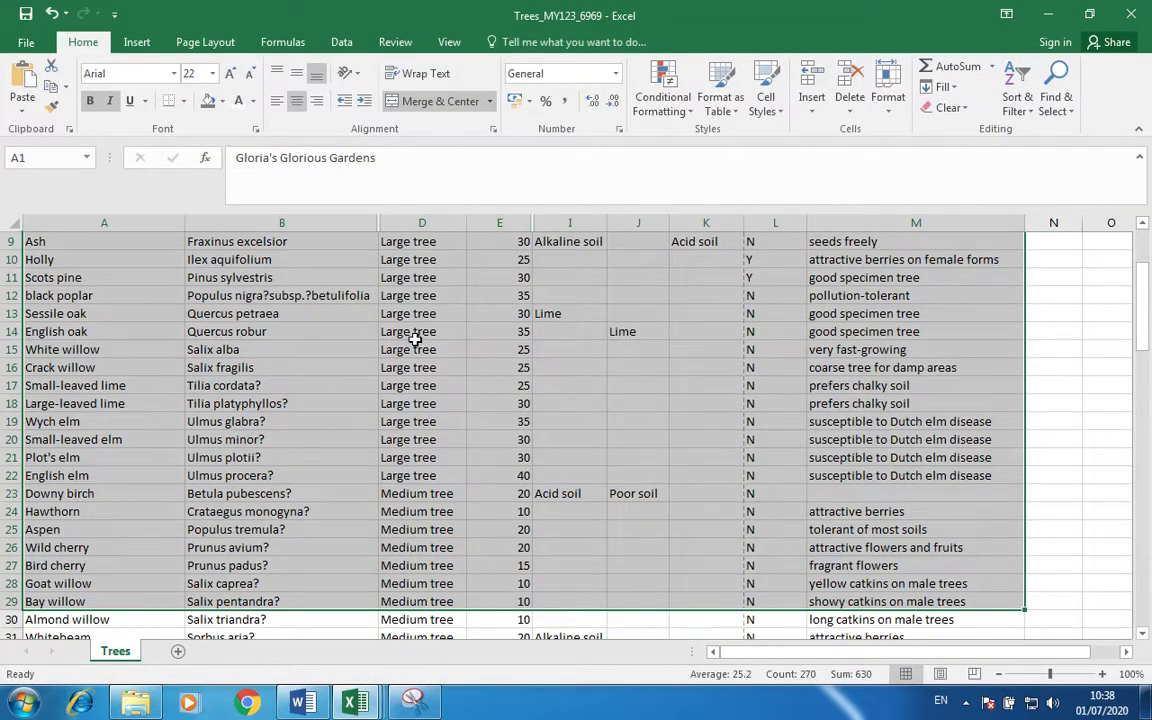
Turn on Show Formulas and inspect the Dislikes formula in K5.
scroll(372, 305, "up", 3)
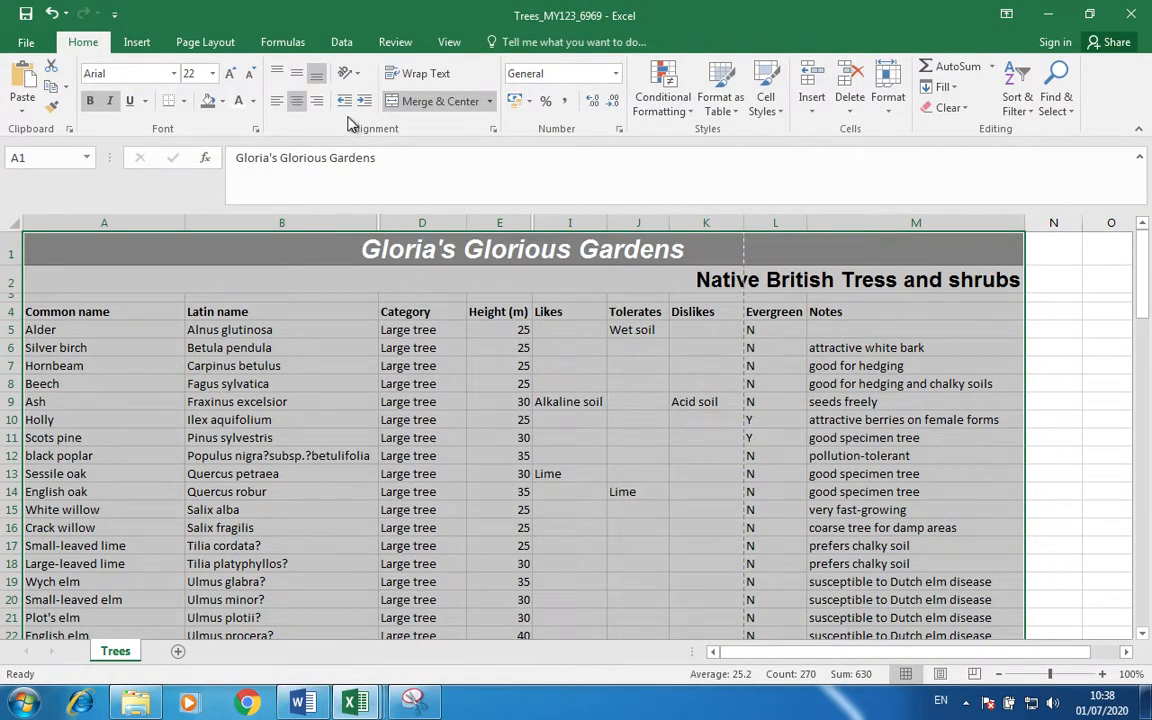
left_click(282, 42)
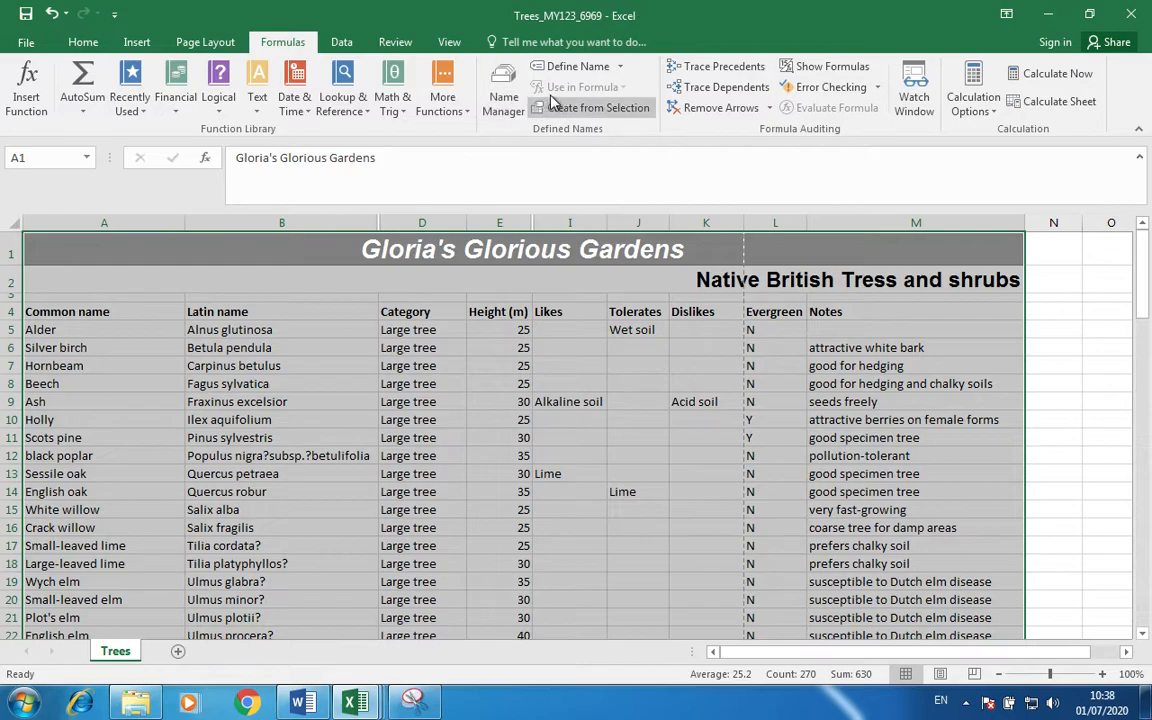
left_click(805, 66)
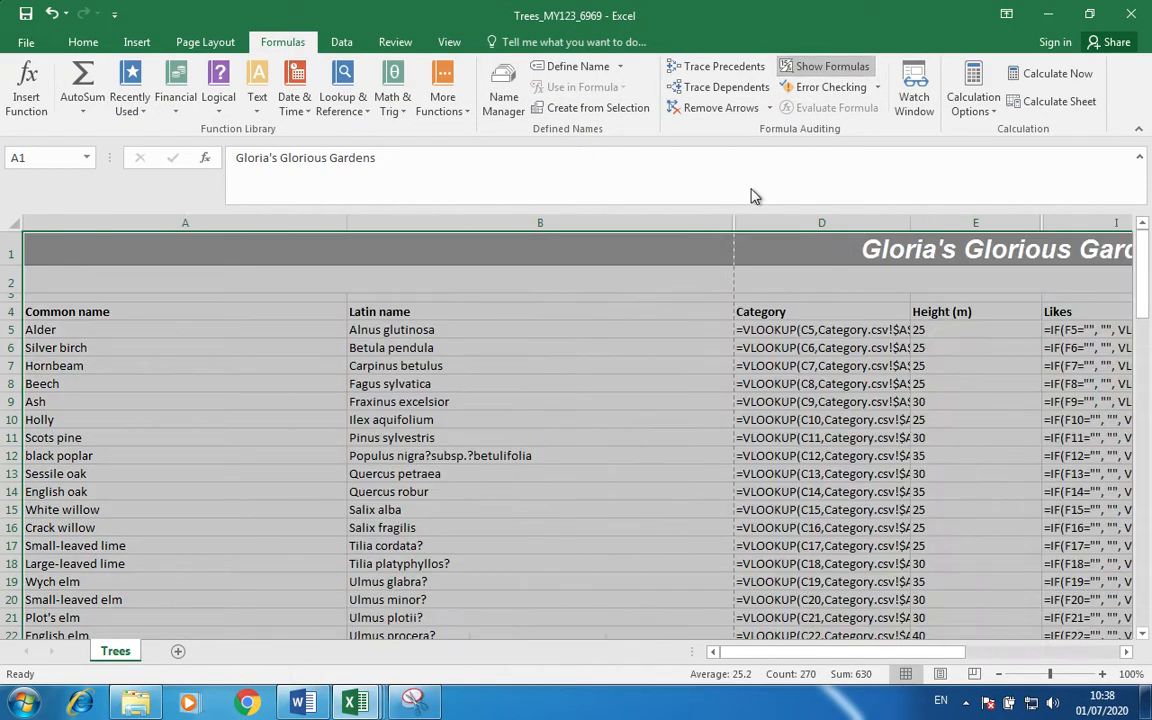
scroll(712, 439, "right", 5)
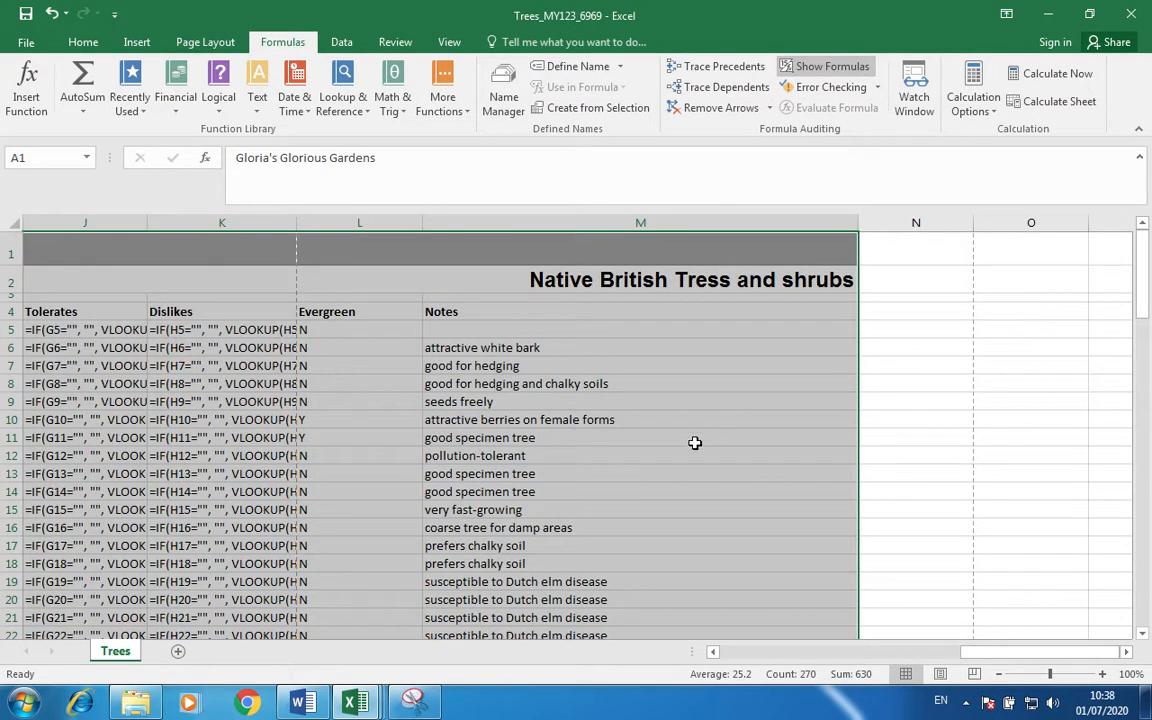
scroll(640, 440, "left", 3)
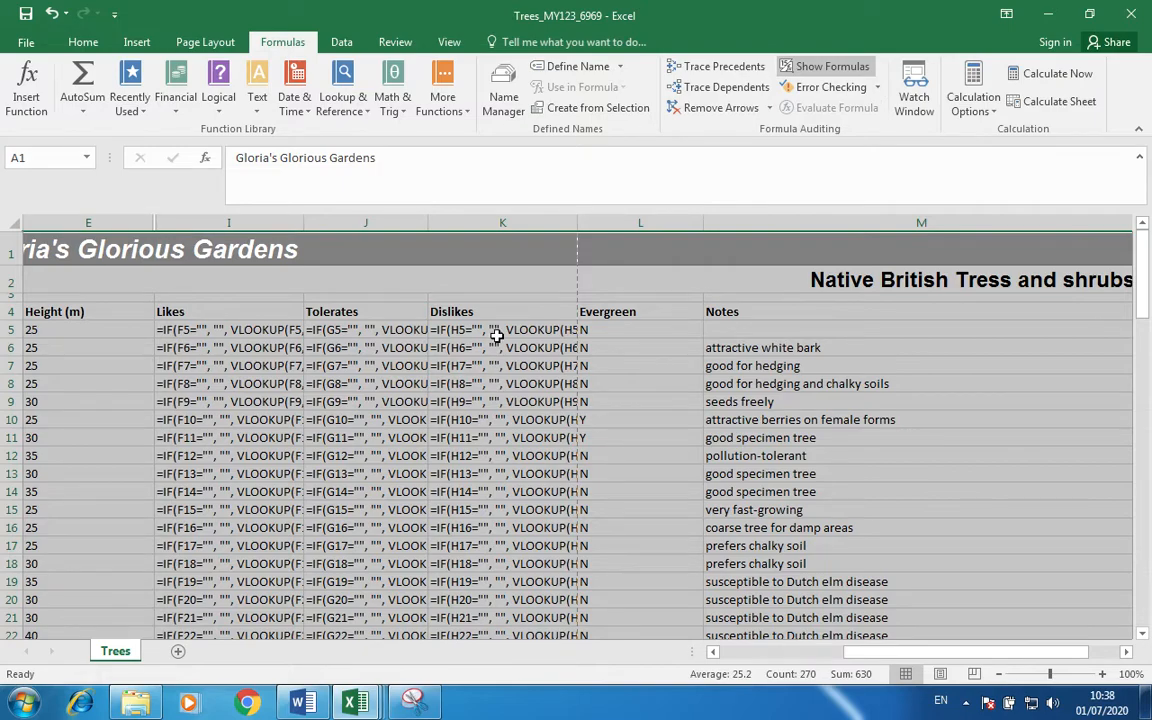
left_click(488, 332)
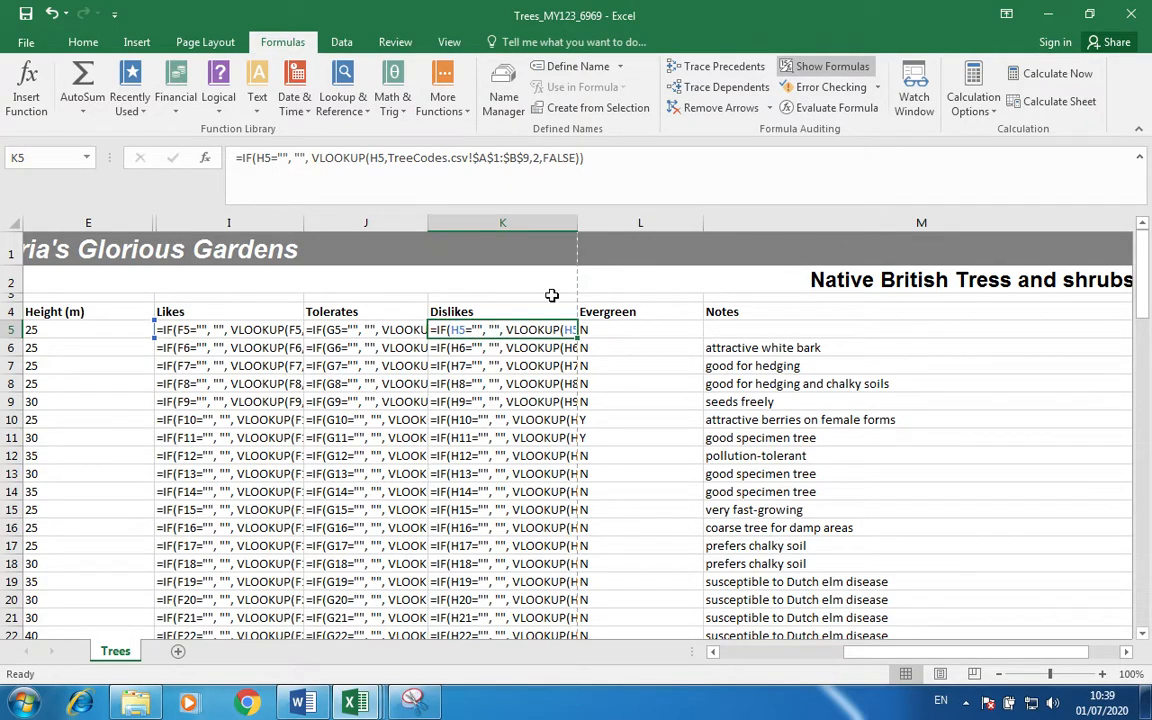
AutoFit columns K, J, I and D to their full formulas.
double_click(578, 222)
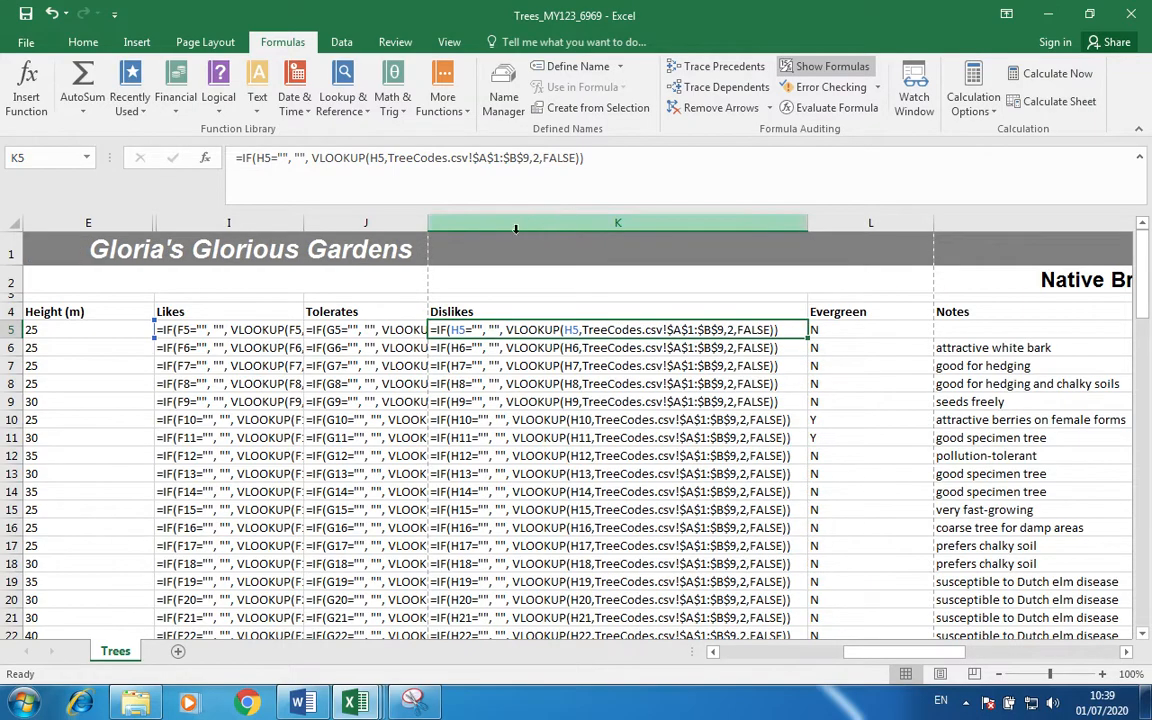
double_click(428, 222)
double_click(305, 222)
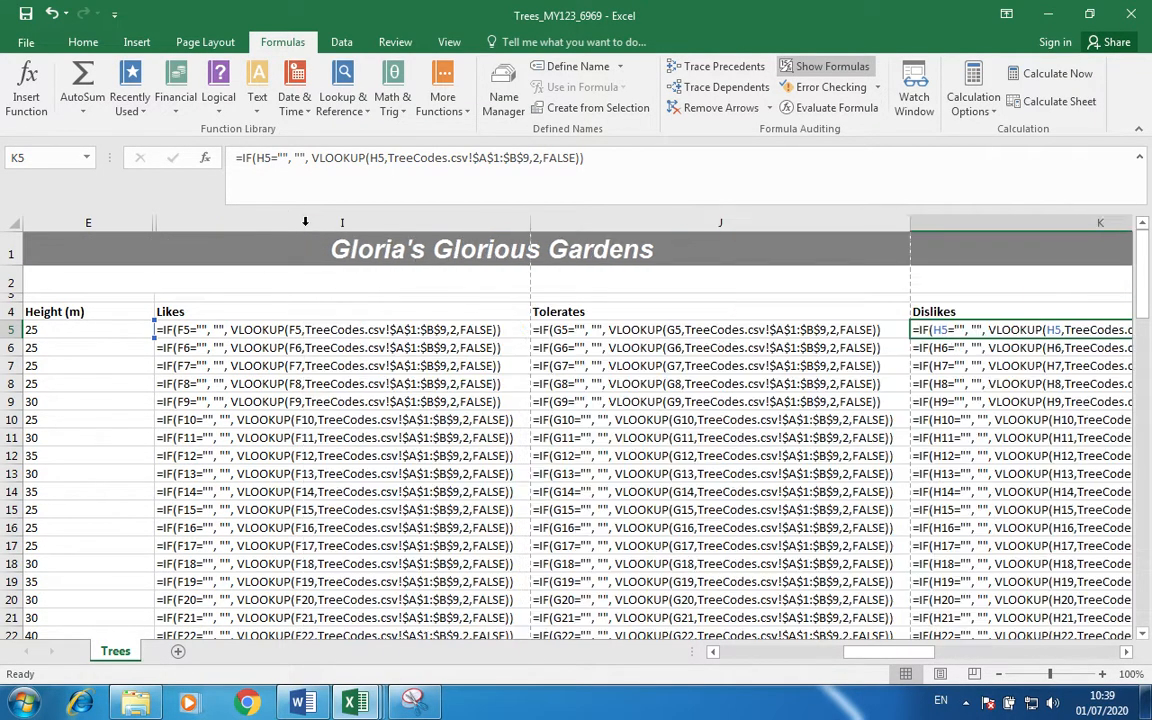
scroll(270, 334, "left", 2)
scroll(397, 348, "right", 2)
scroll(397, 348, "right", 3)
scroll(440, 342, "left", 5)
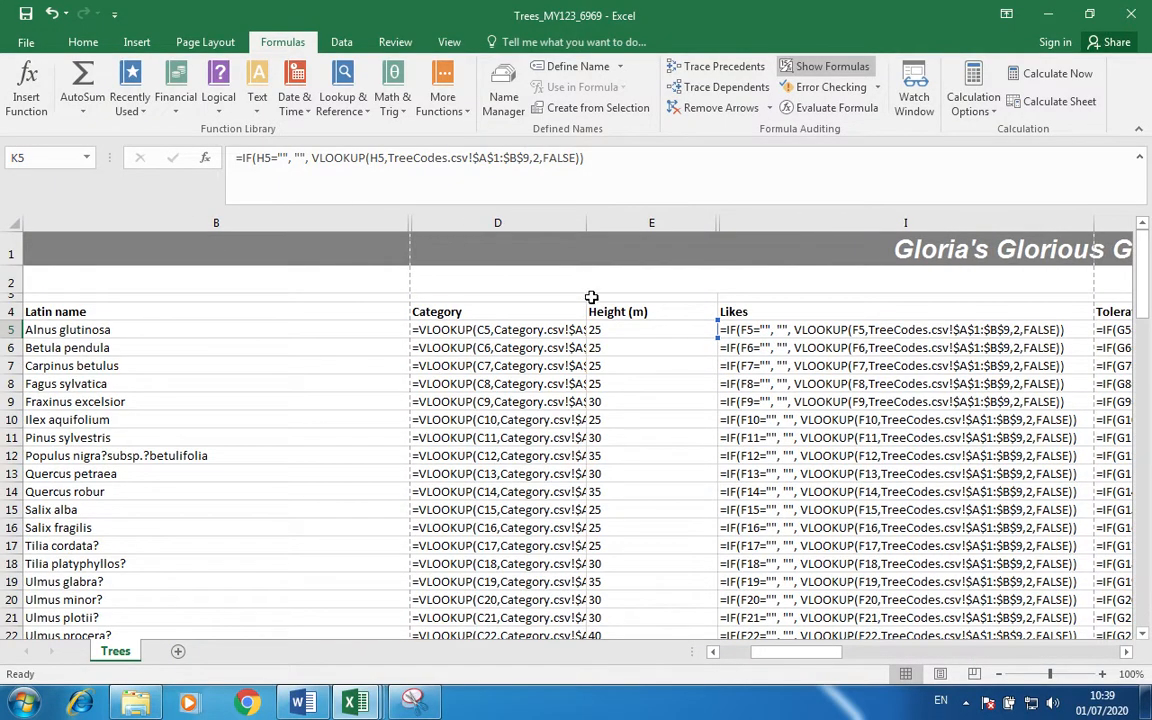
double_click(586, 222)
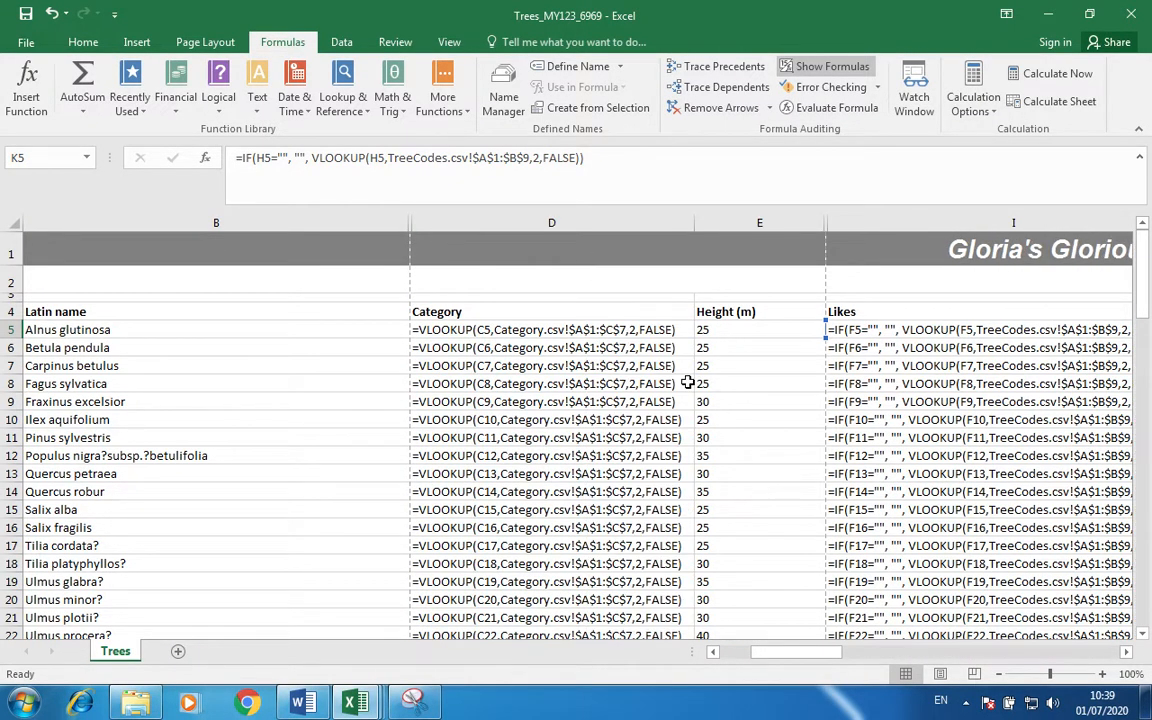
left_click(9, 225)
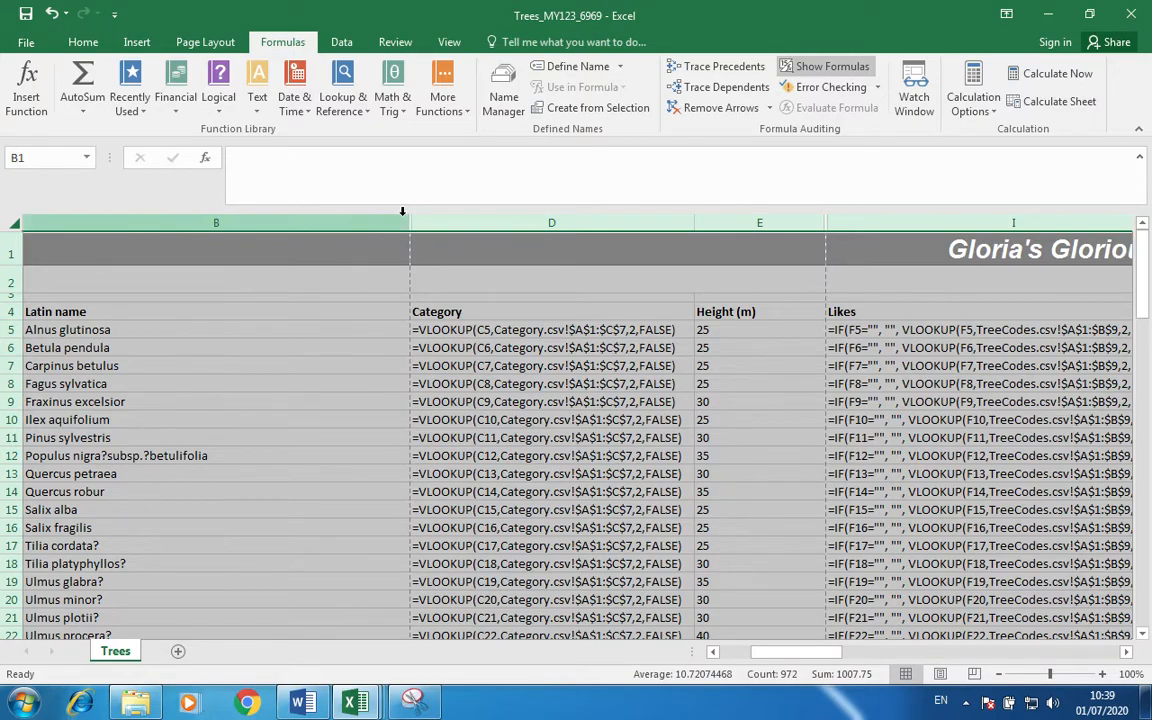
left_click(350, 308)
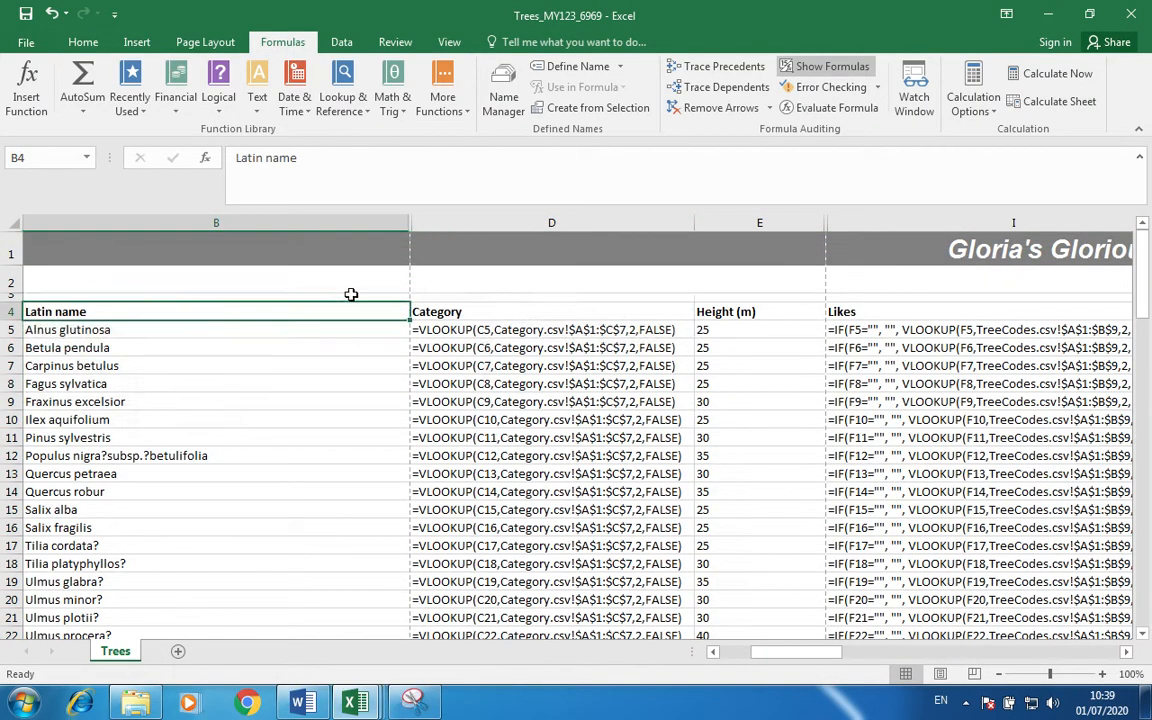
AutoFit columns B, E, L, M and A, then return to cell A1.
double_click(406, 220)
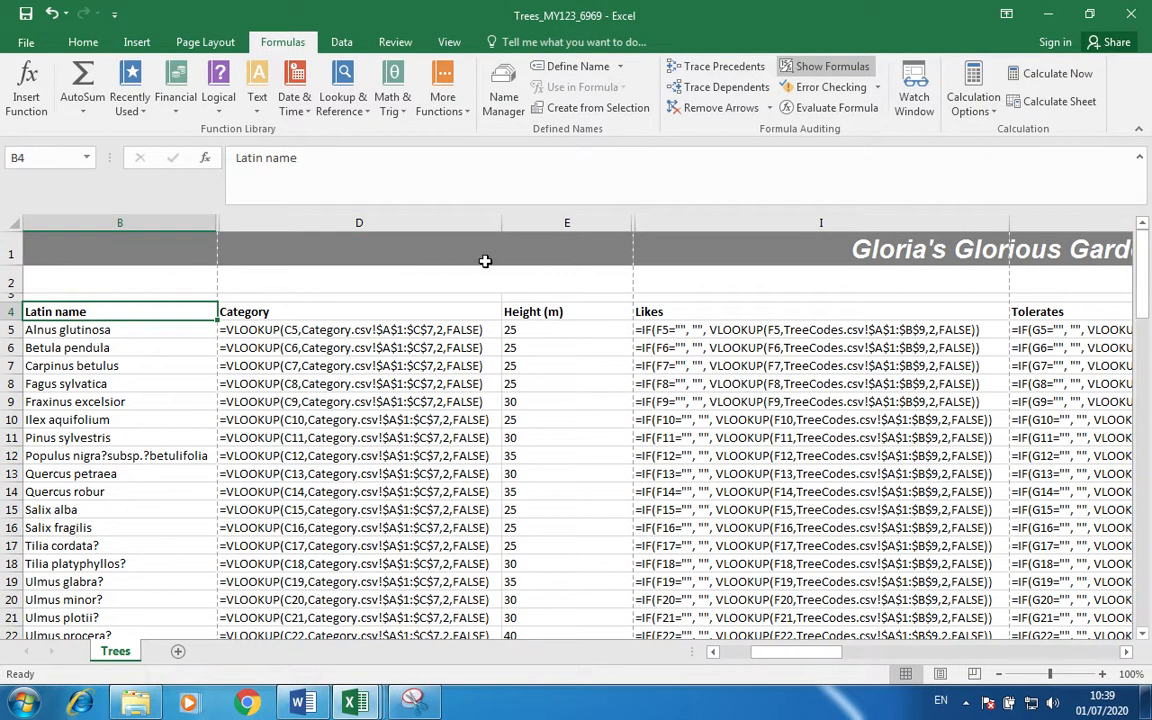
double_click(629, 221)
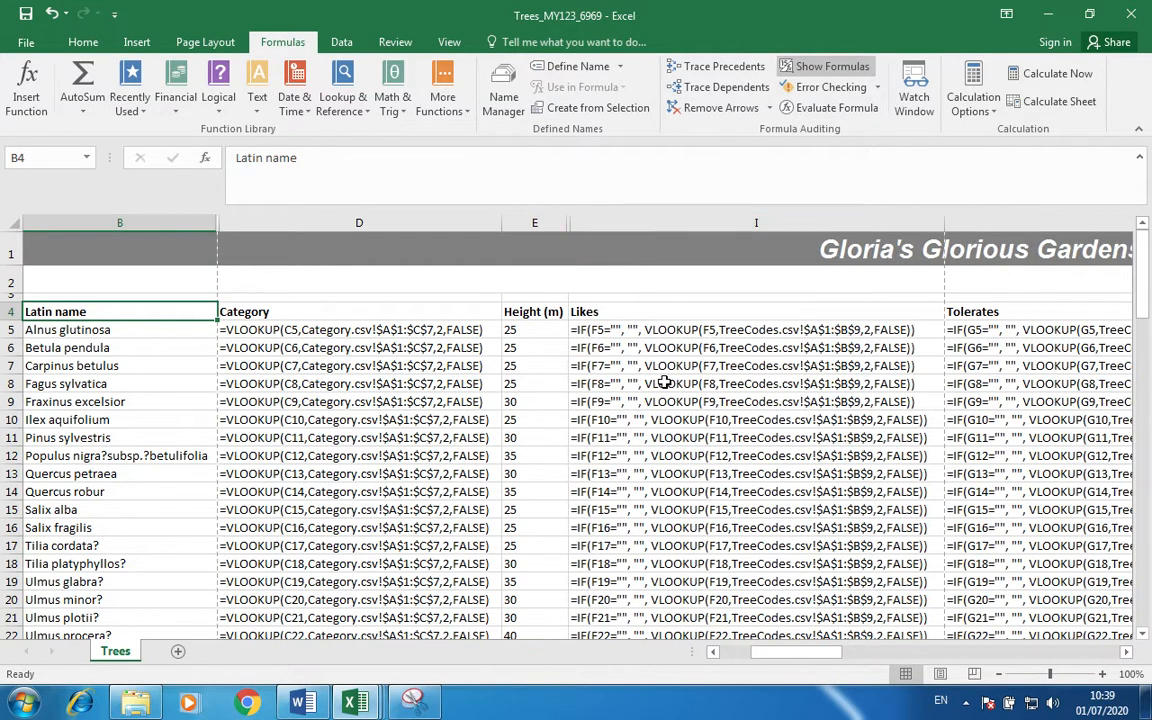
scroll(664, 382, "right", 5)
scroll(664, 382, "left", 1)
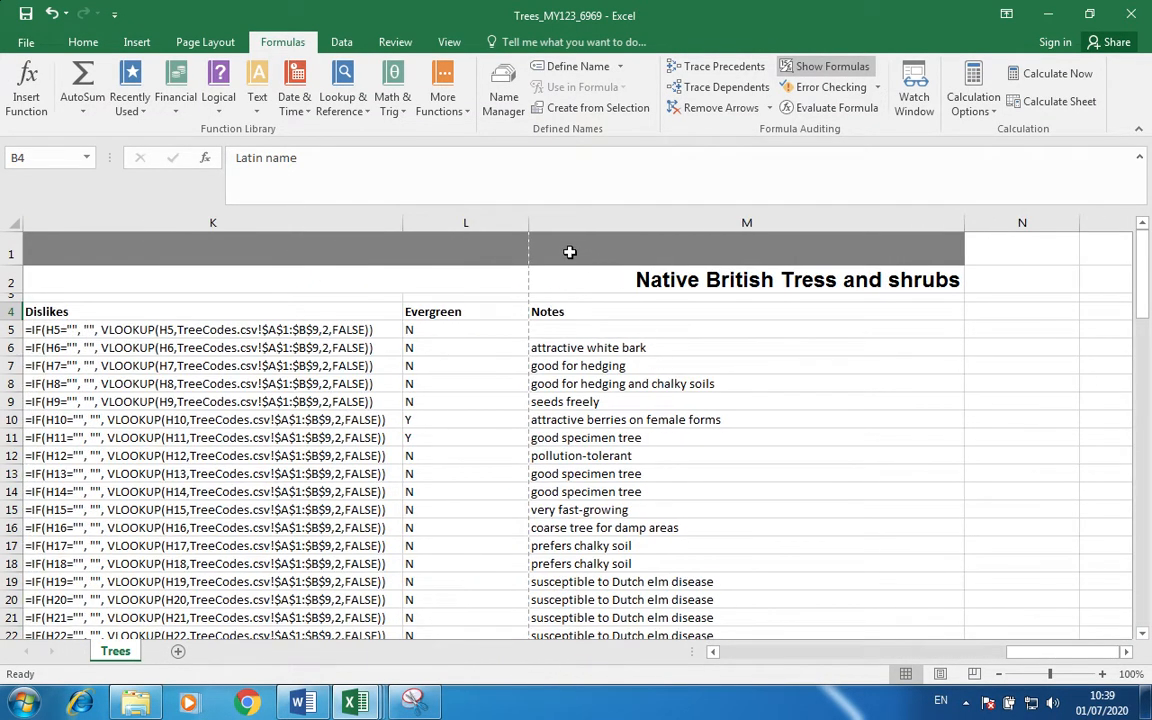
double_click(525, 226)
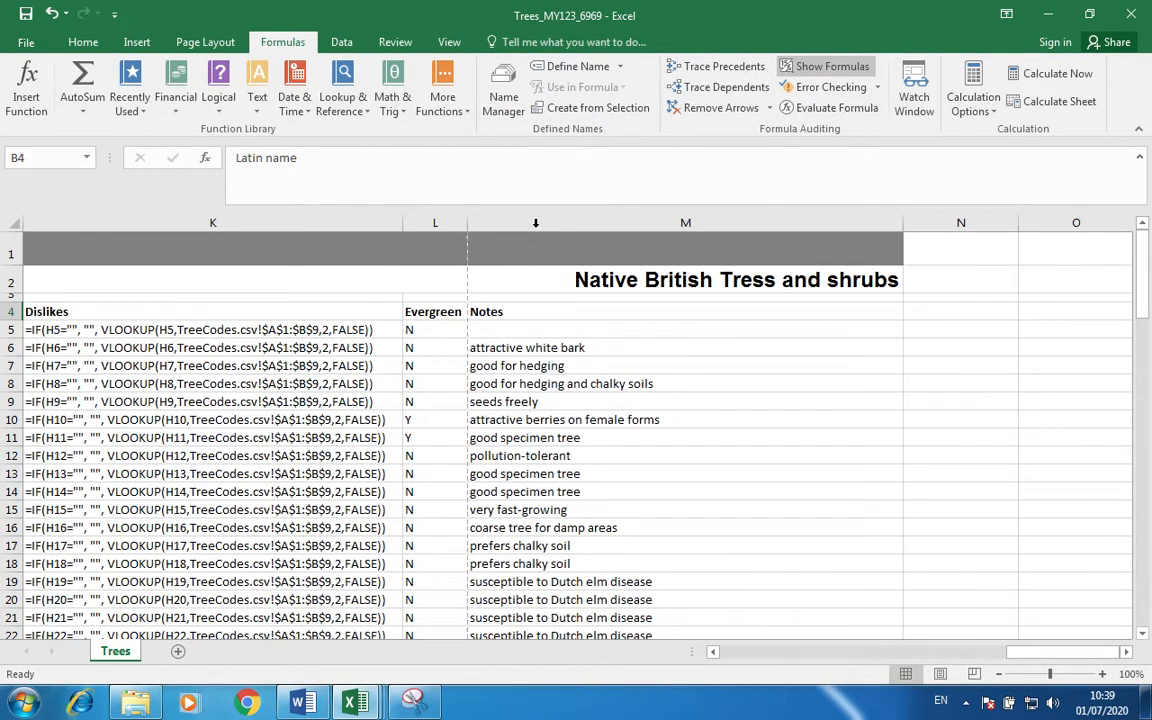
double_click(902, 226)
scroll(473, 357, "left", 5)
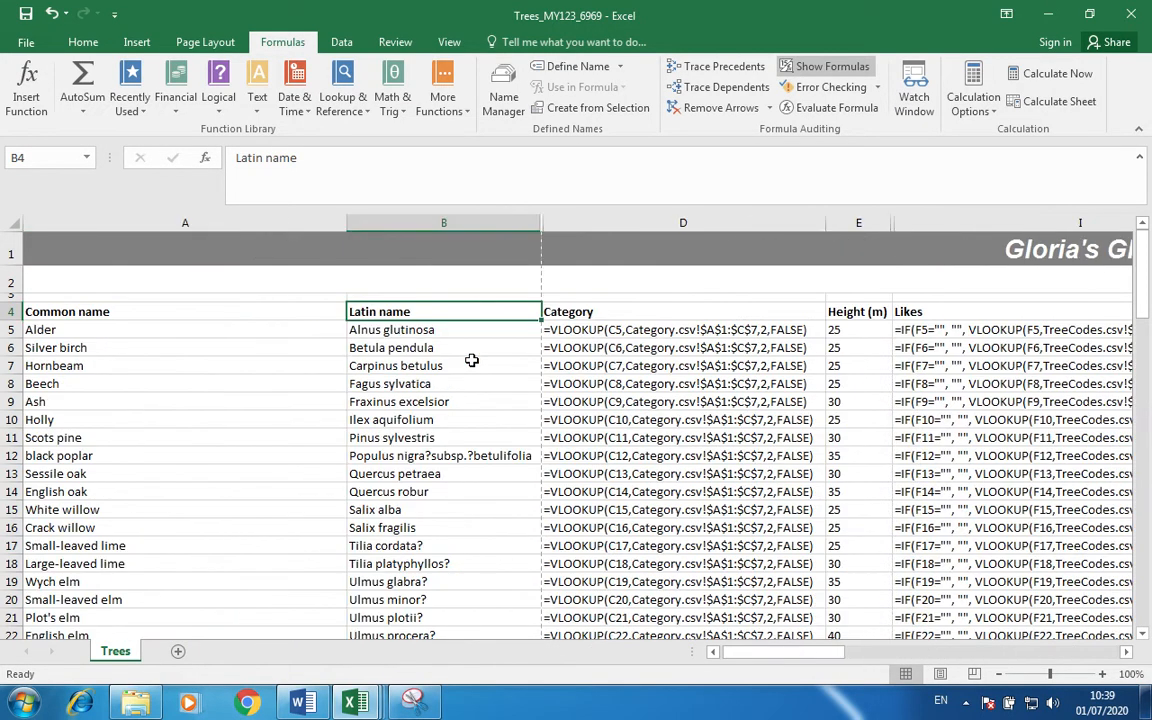
double_click(346, 222)
scroll(381, 327, "down", 5)
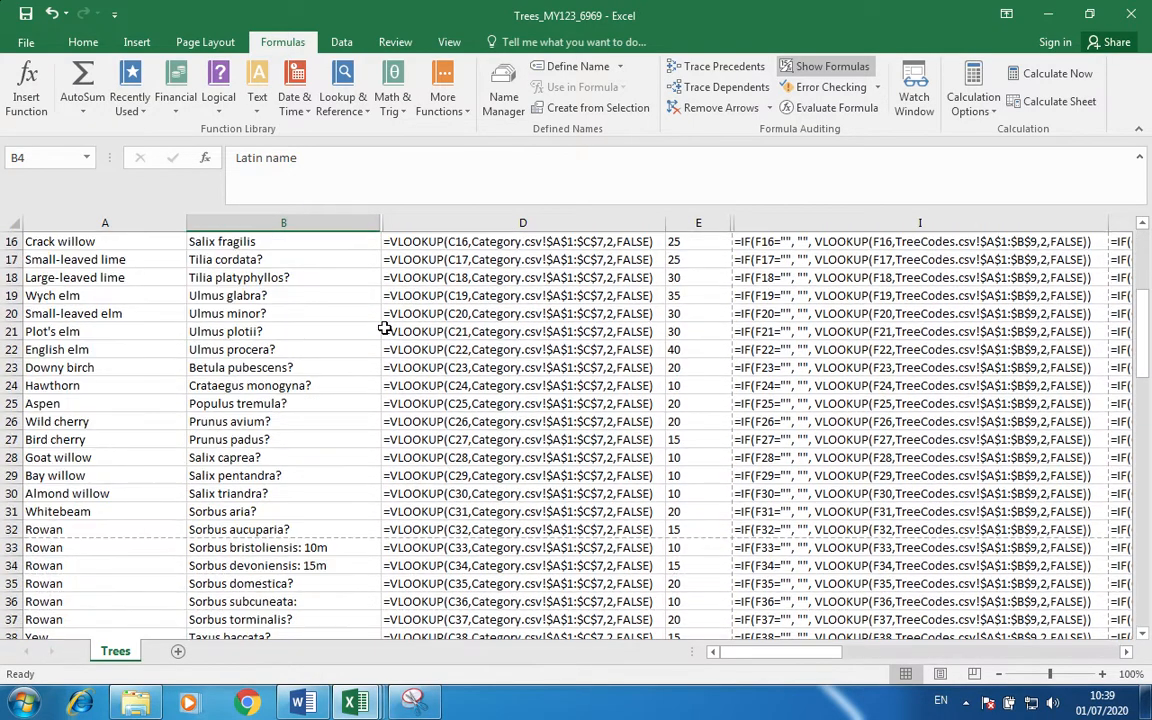
scroll(177, 340, "up", 5)
left_click(194, 249)
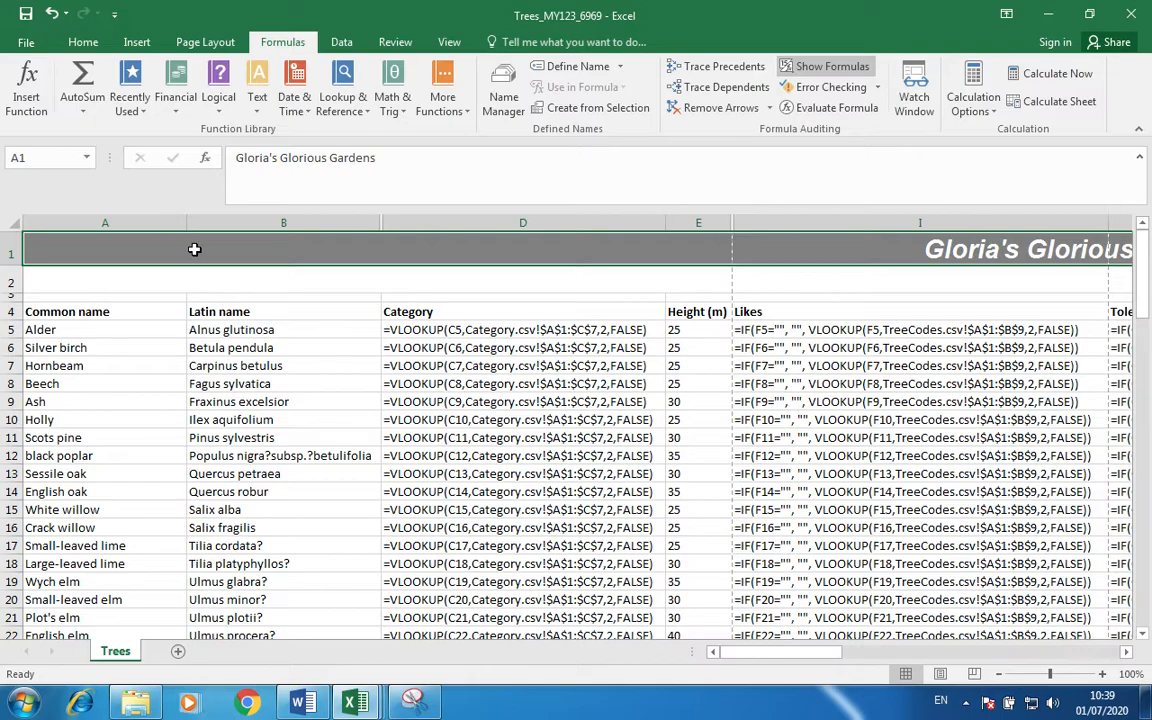
left_click_drag(194, 249, 1066, 630)
key("shift+Up")
key("shift+Up")
key("shift+Up")
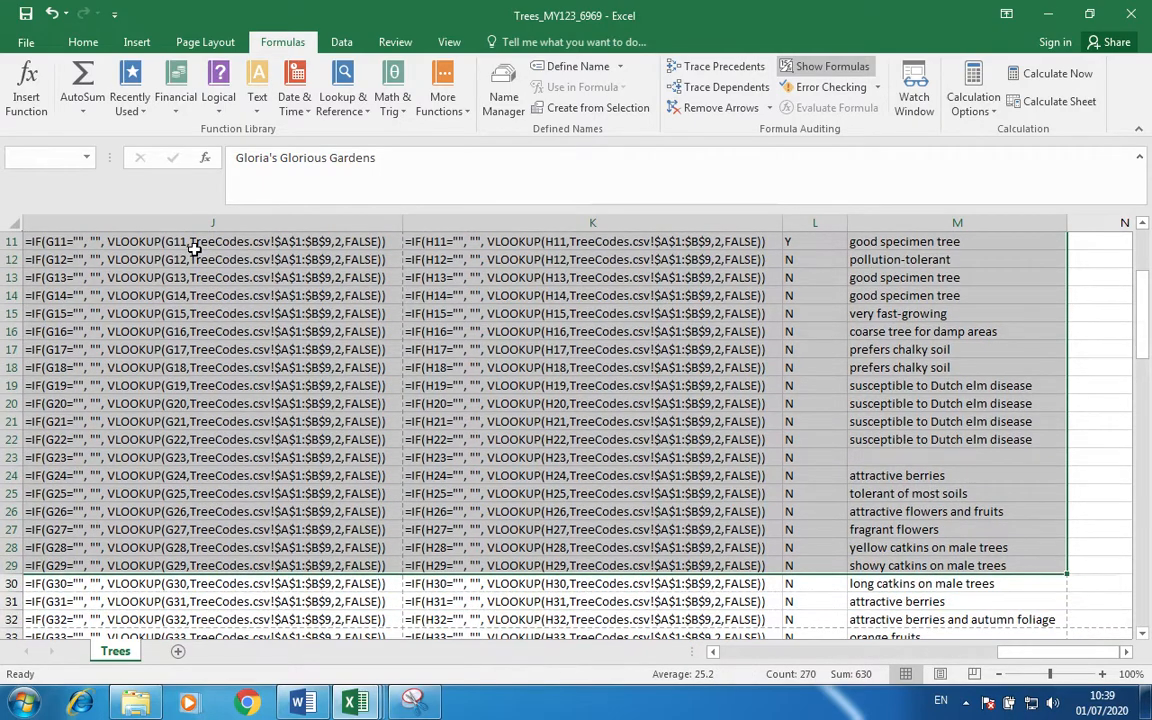
left_click(27, 42)
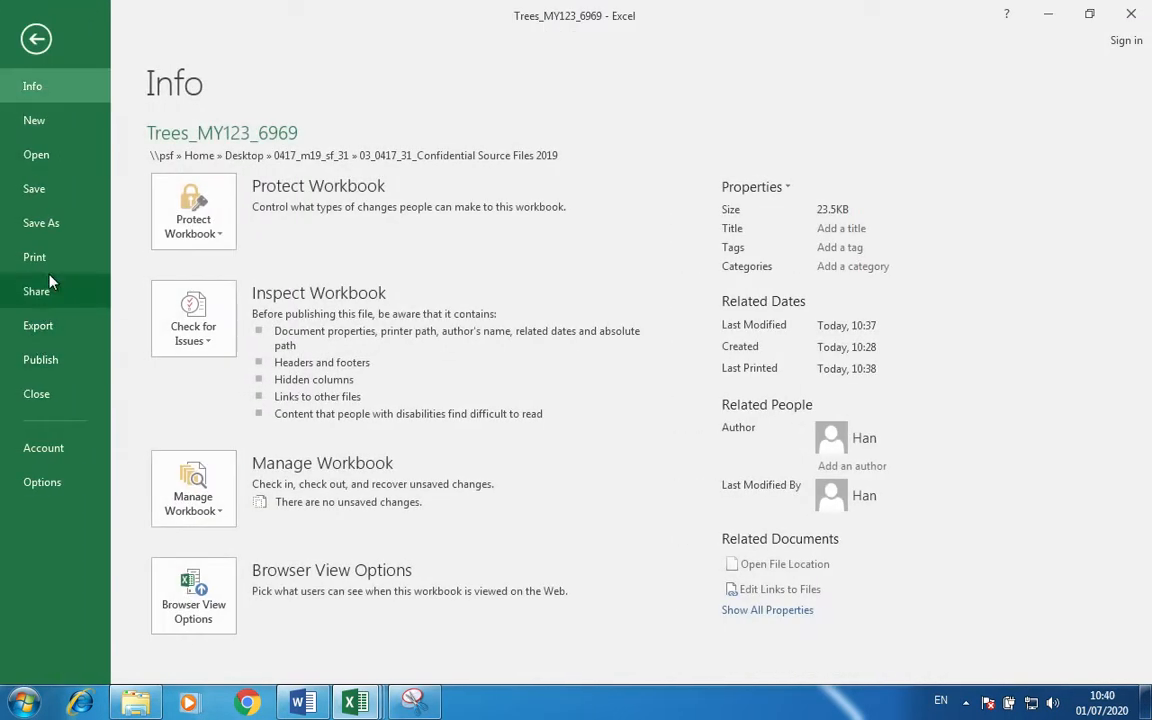
left_click(34, 257)
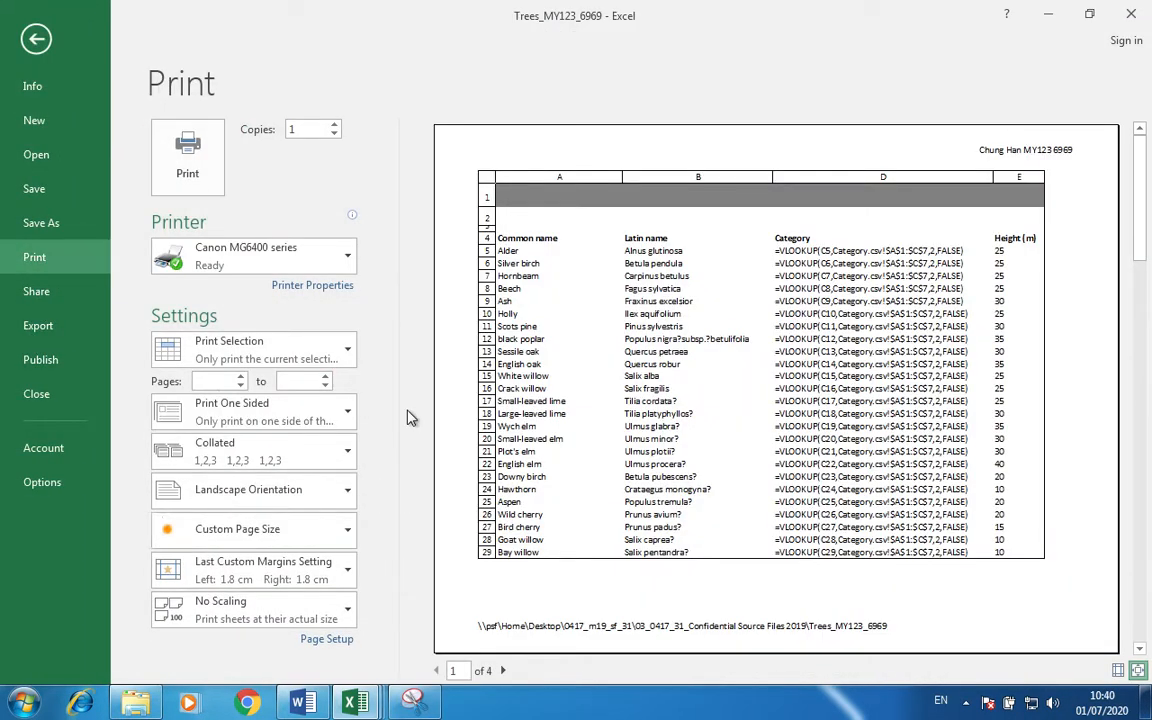
left_click(506, 671)
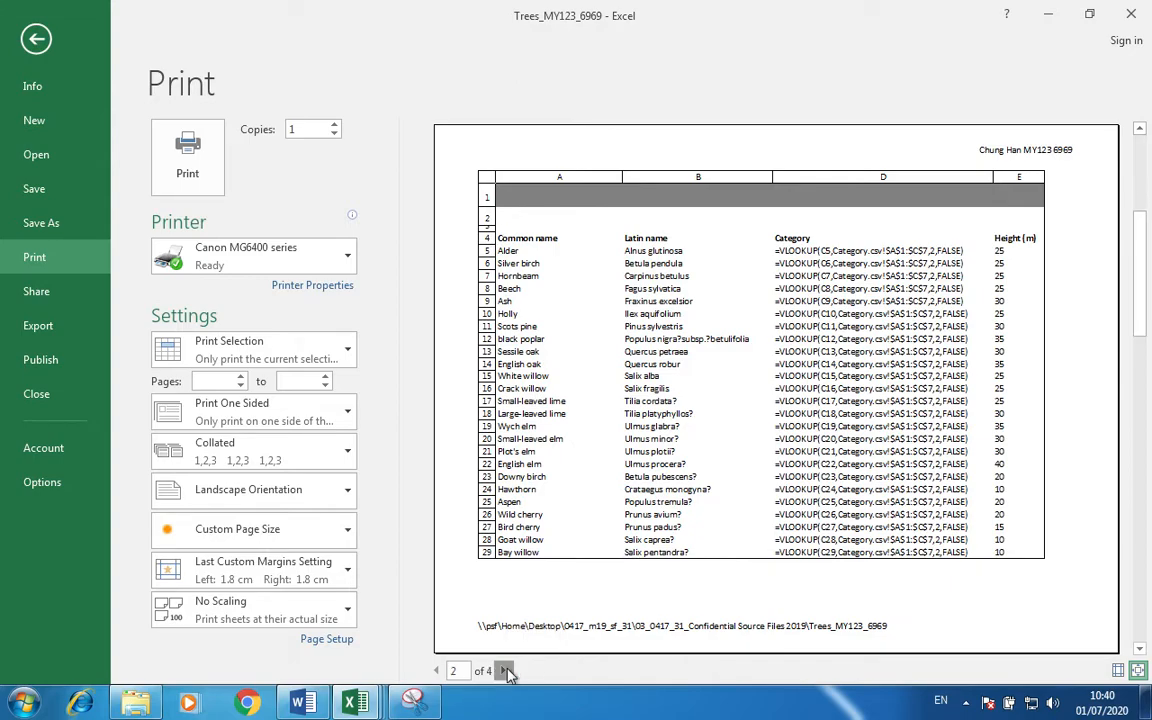
left_click(506, 671)
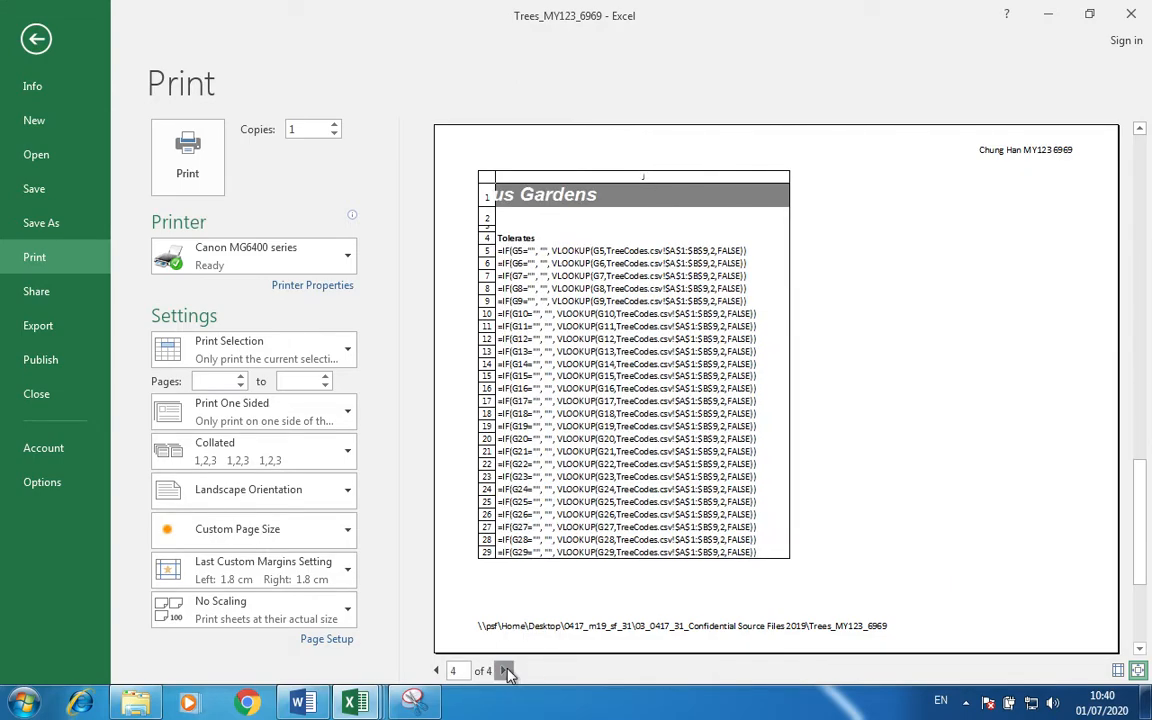
left_click(506, 671)
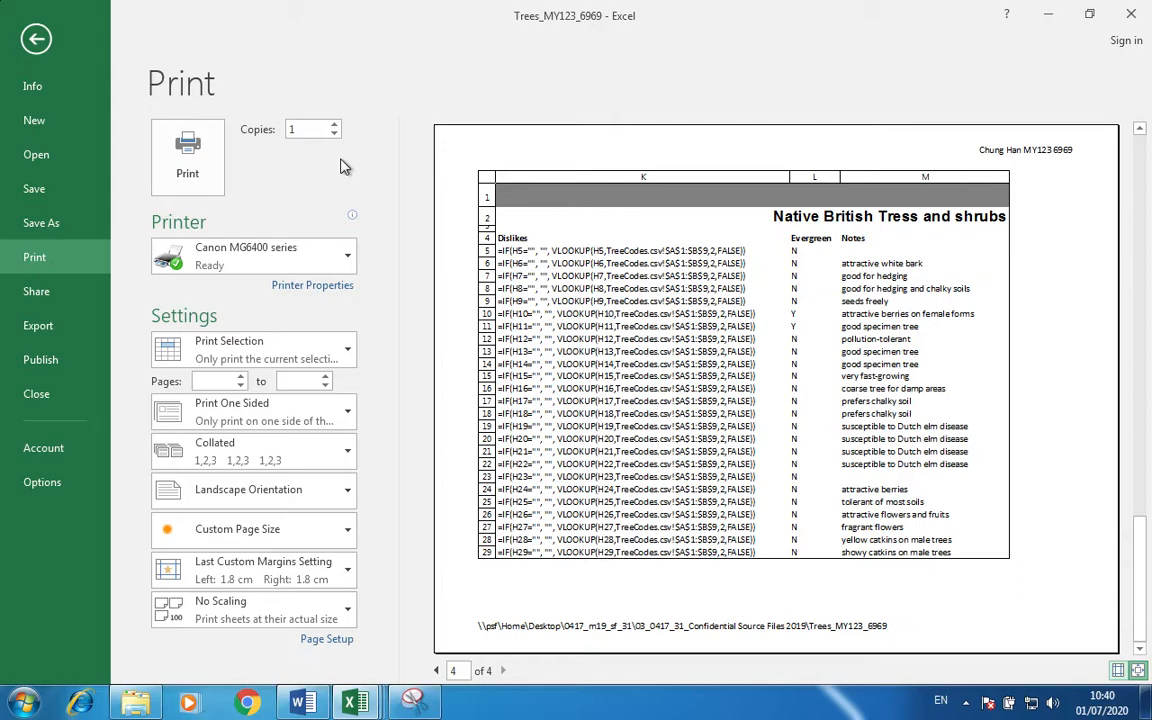
left_click(1055, 170)
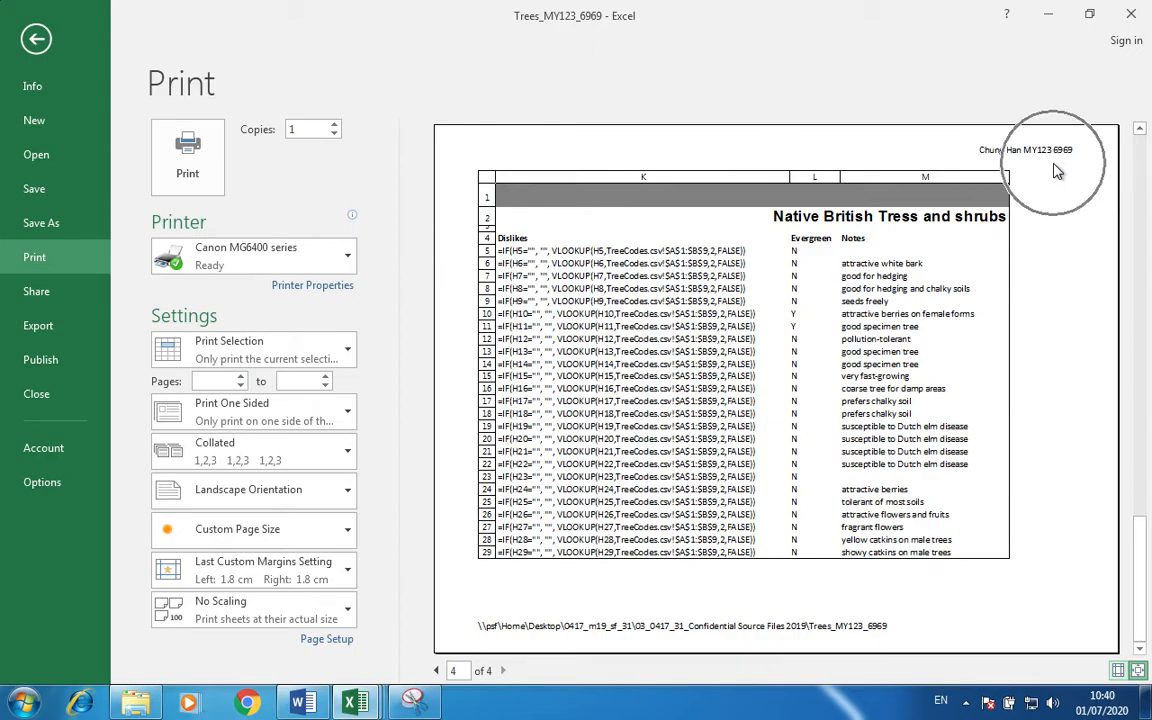
left_click(1055, 170)
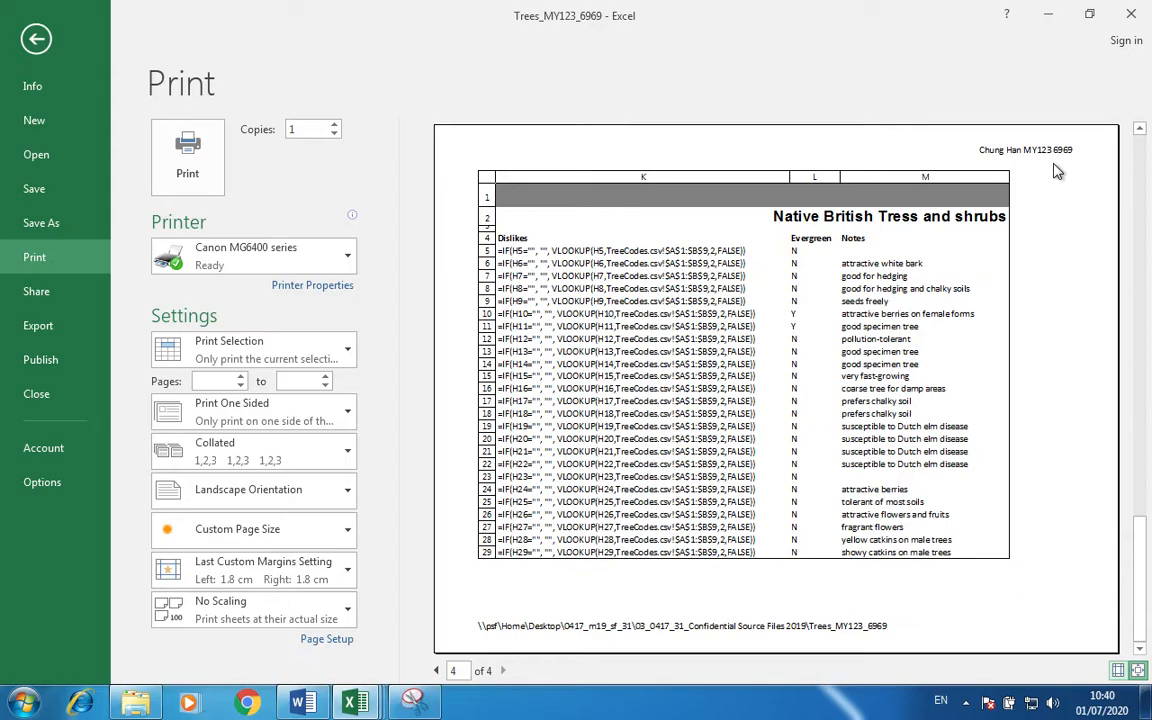
key("ctrl")
key("ctrl")
key("ctrl")
left_click(37, 39)
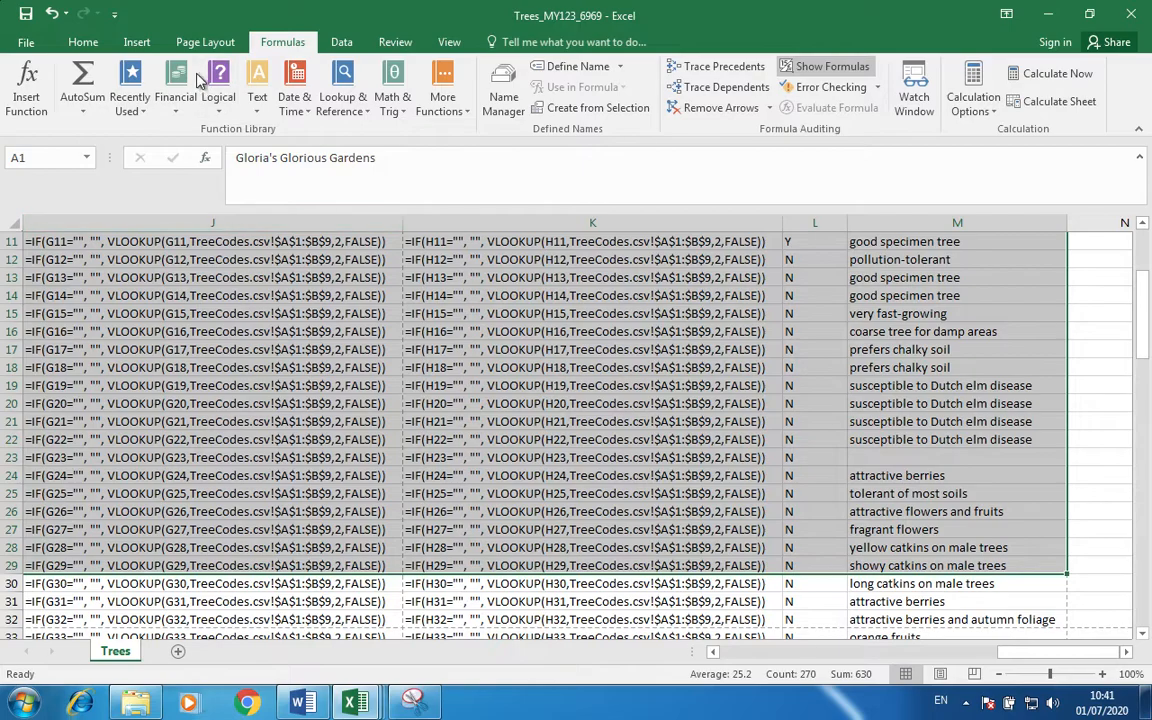
Switch the sheet back to showing calculated results instead of formulas.
left_click(822, 67)
scroll(620, 383, "up", 4)
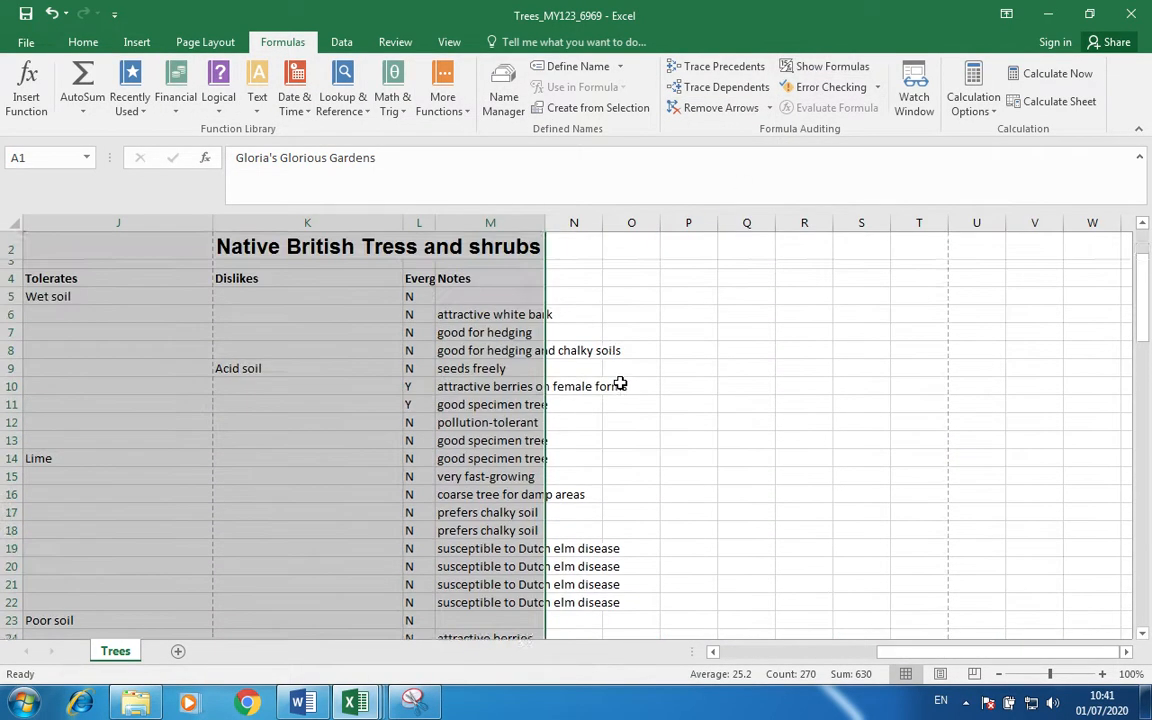
left_click_drag(620, 383, 746, 411)
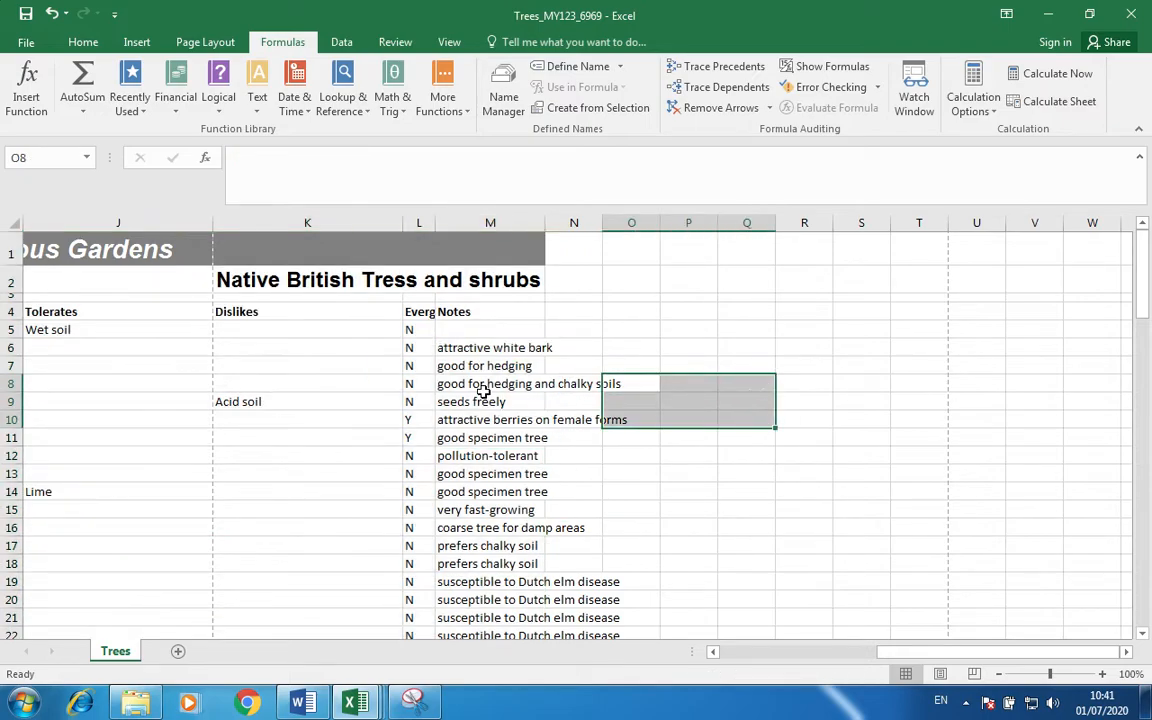
AutoFit columns M, L, K, I, J, D, B and A to their values.
double_click(545, 222)
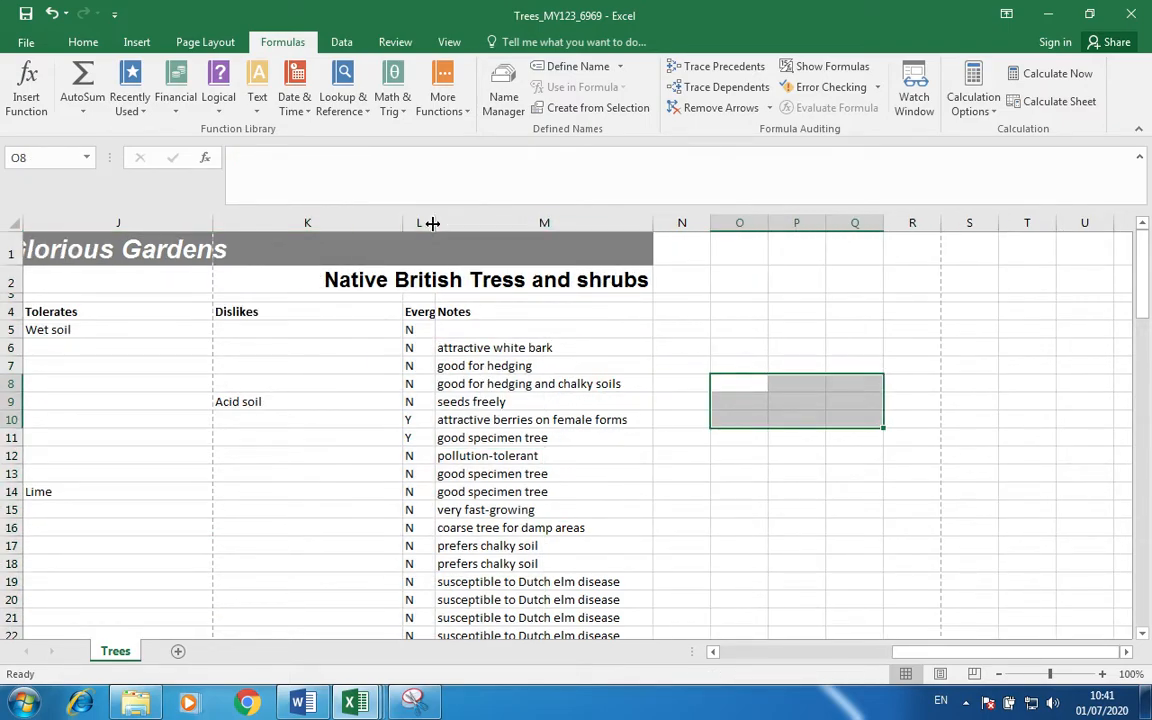
double_click(435, 222)
double_click(402, 222)
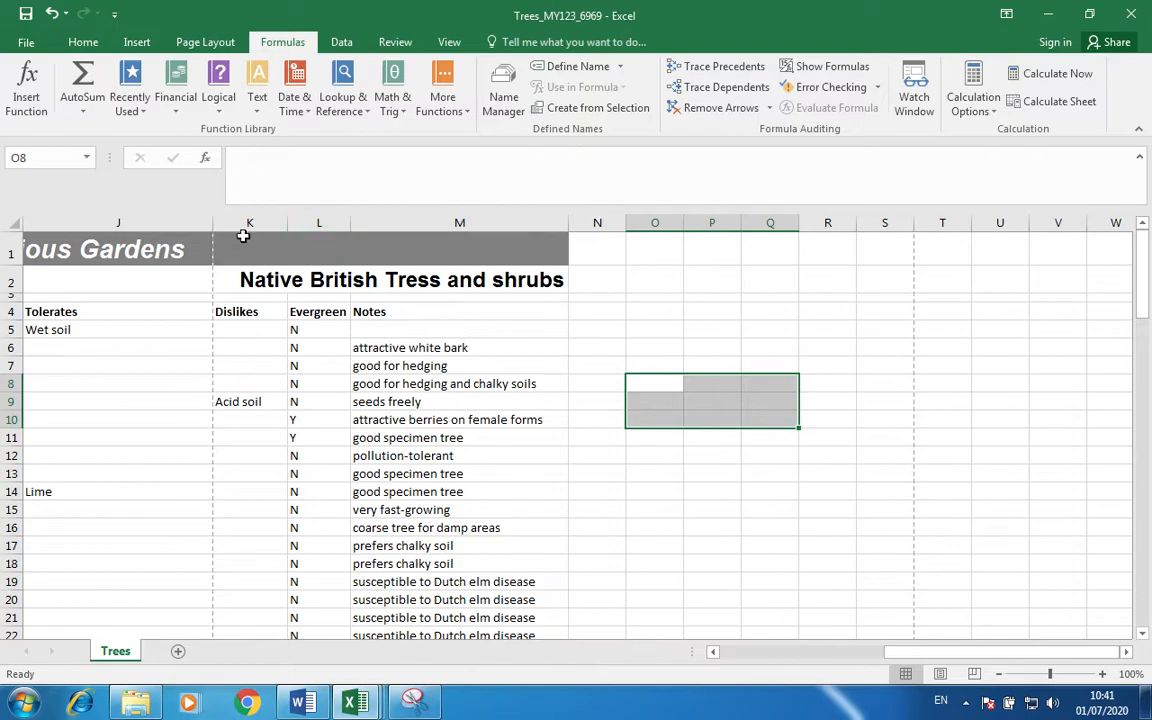
scroll(308, 278, "left", 5)
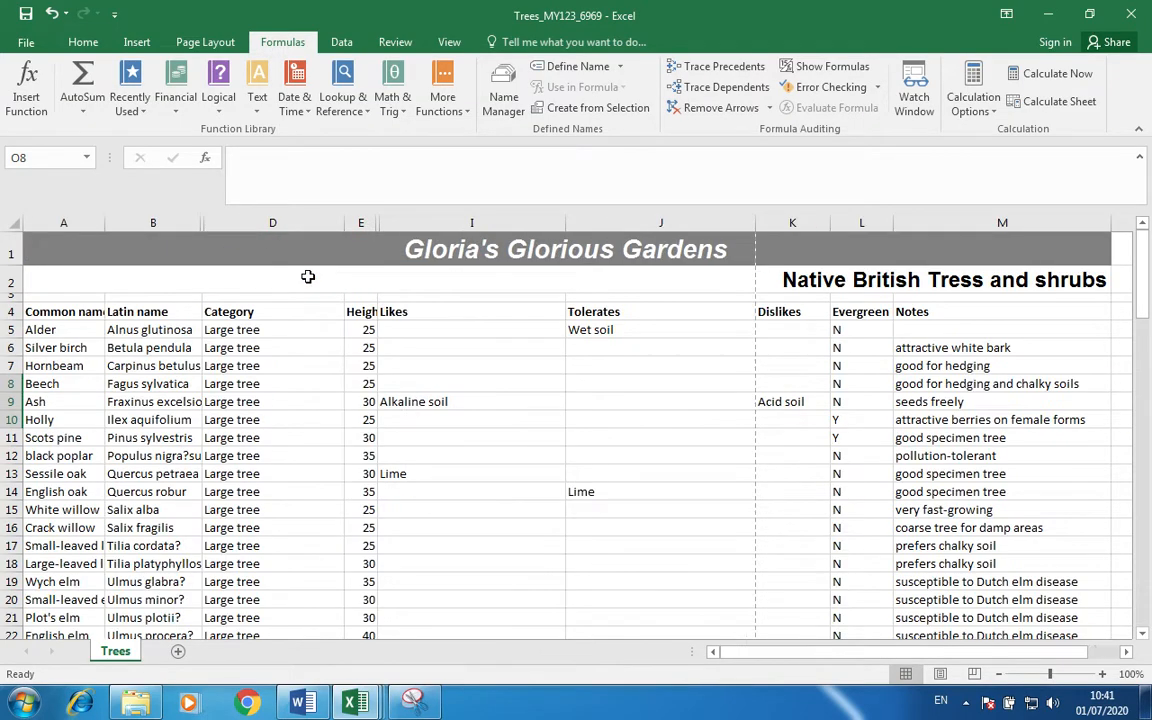
double_click(566, 222)
double_click(642, 222)
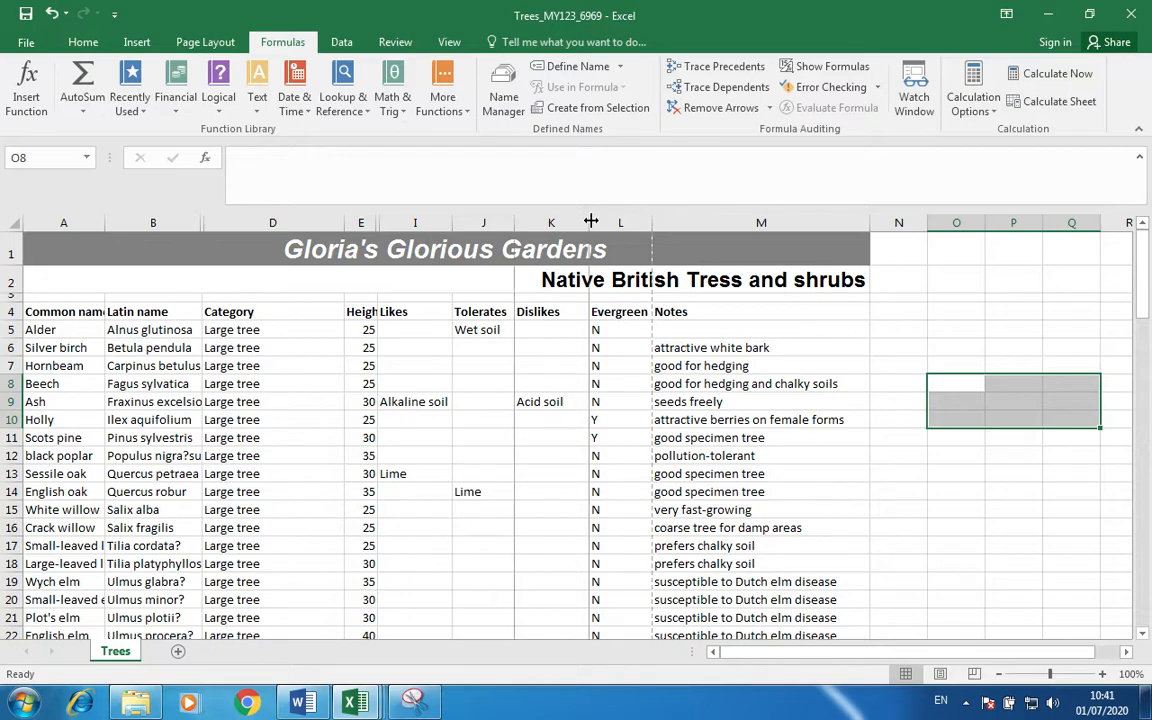
double_click(347, 223)
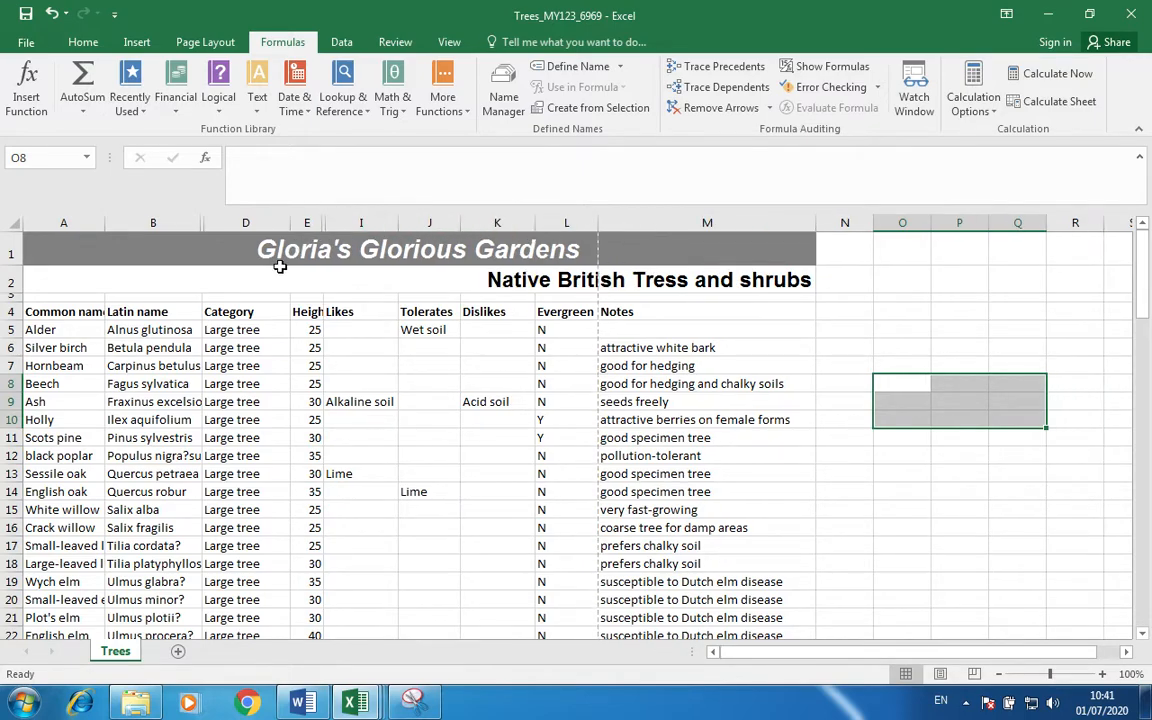
double_click(202, 222)
double_click(103, 224)
left_click_drag(249, 303, 322, 320)
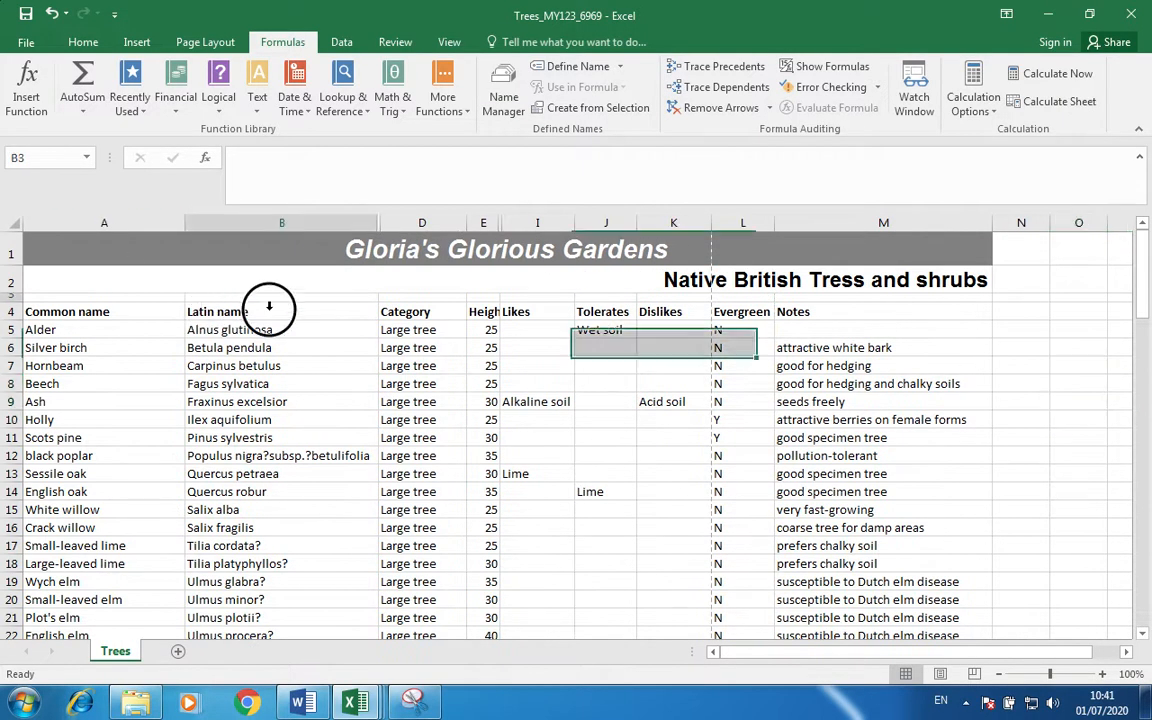
Widen column E so the Height (m) heading shows fully.
left_click(290, 404)
key("Left")
key("Right")
key("Right")
key("Right")
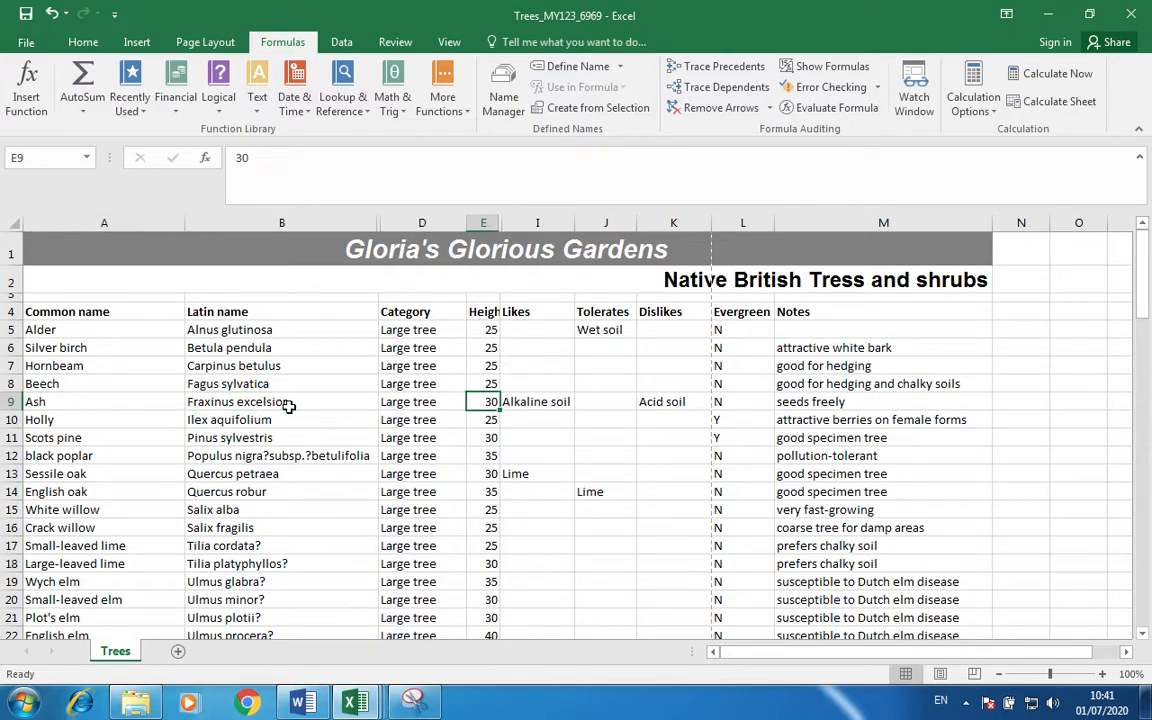
key("Up")
key("Up")
key("Up")
key("Up")
key("Up")
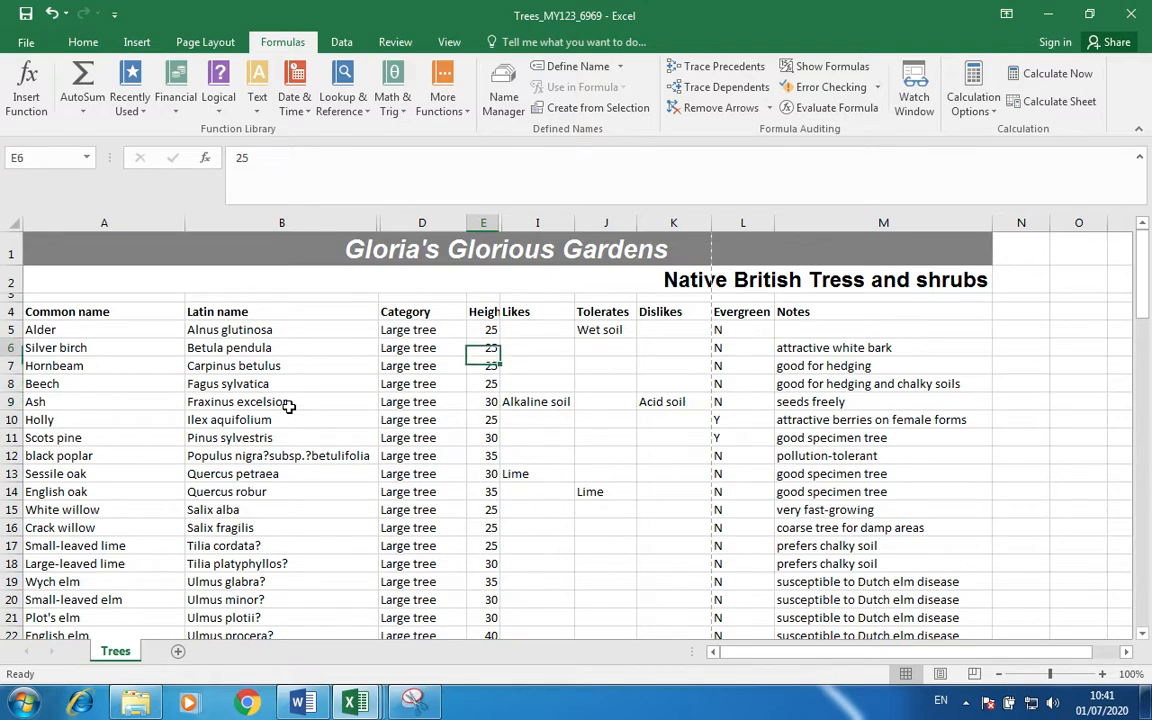
double_click(501, 222)
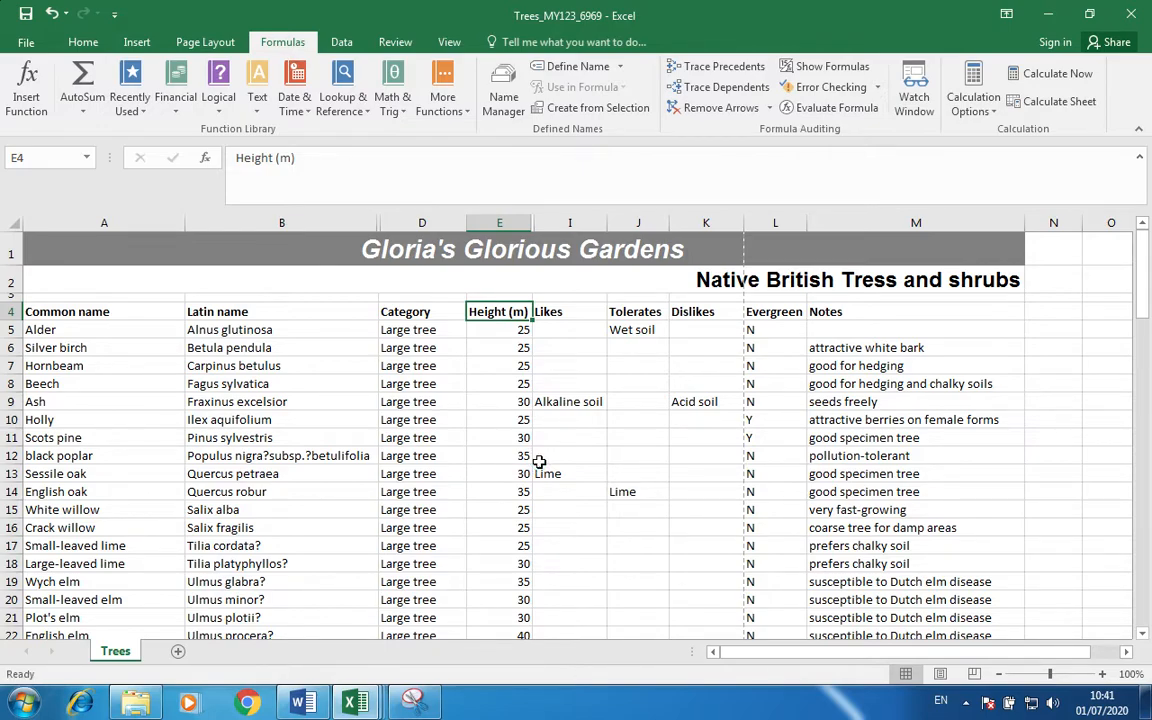
Select the heading row A4:M4.
left_click(901, 313)
key("shift+Left")
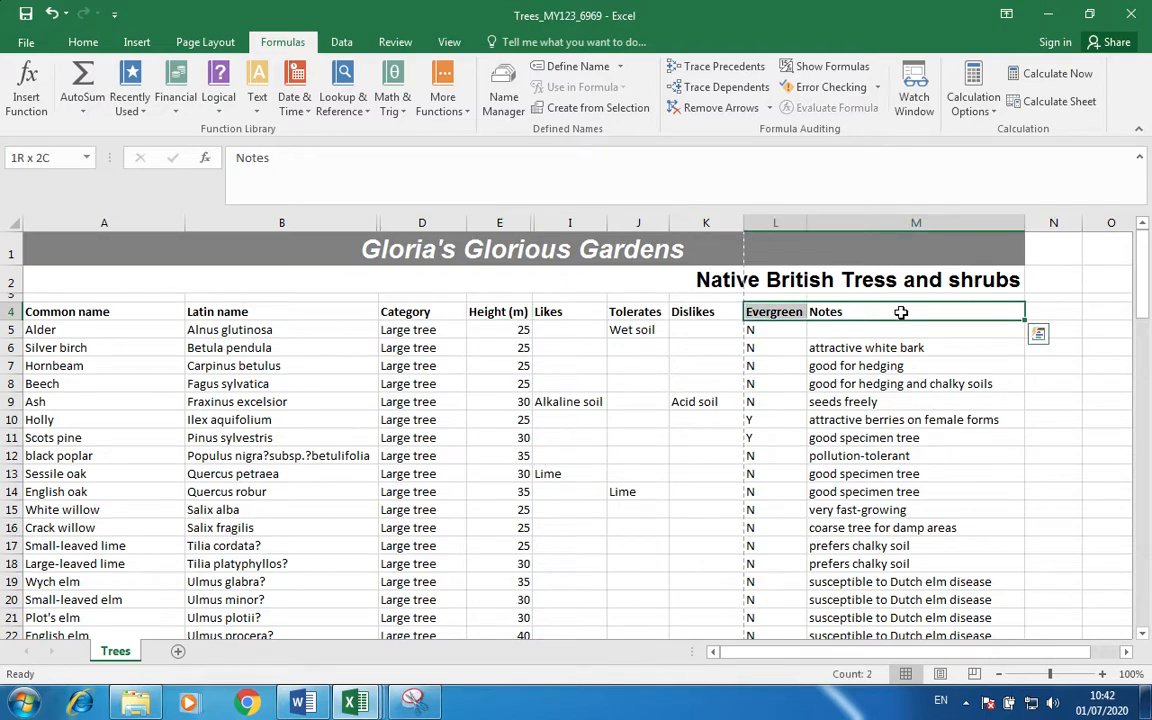
key("ctrl+shift+Left")
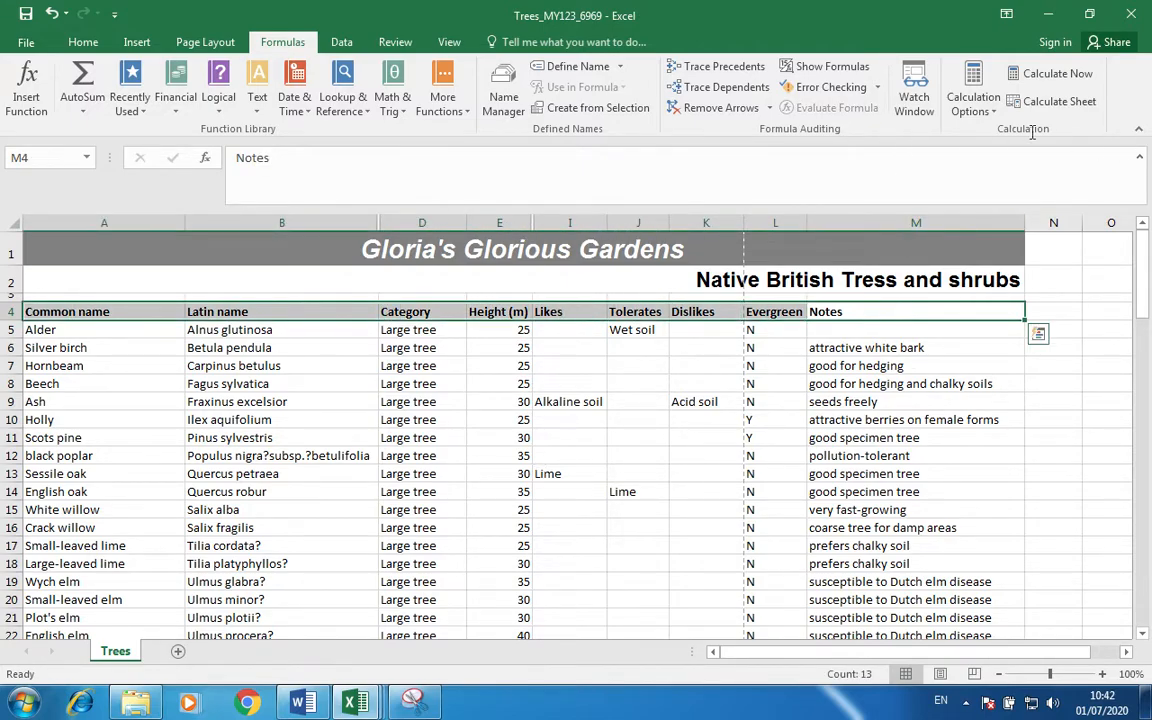
left_click(86, 37)
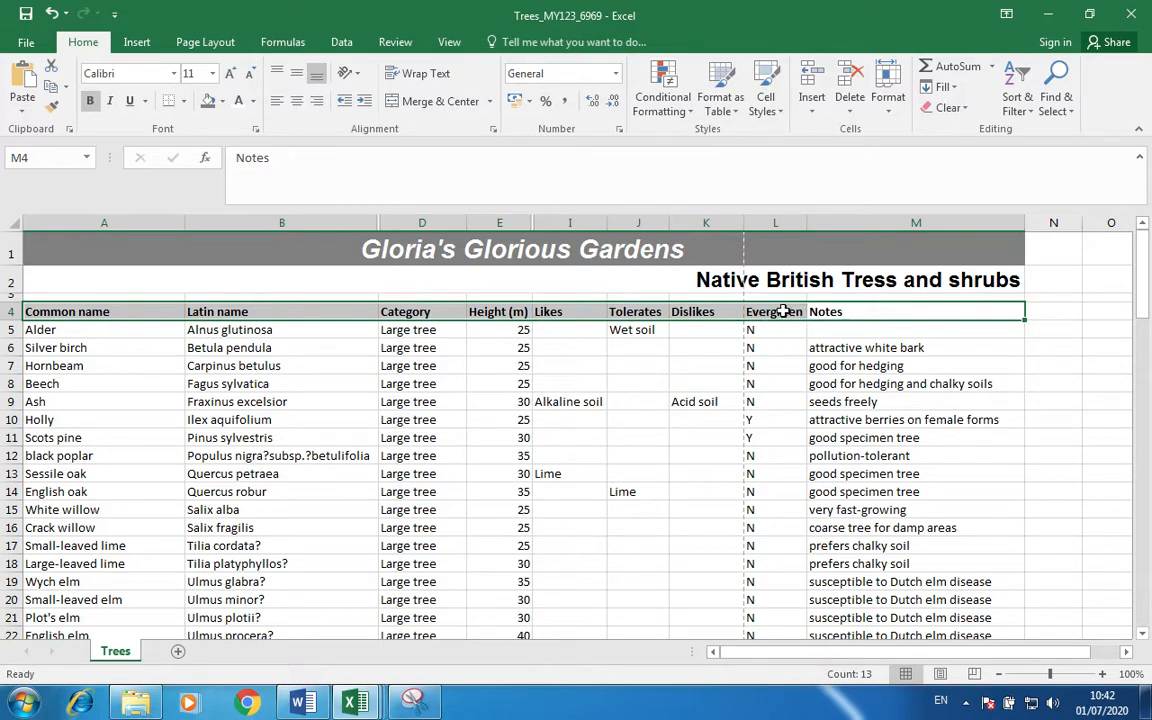
Turn on filtering for the table's heading row.
left_click(1017, 95)
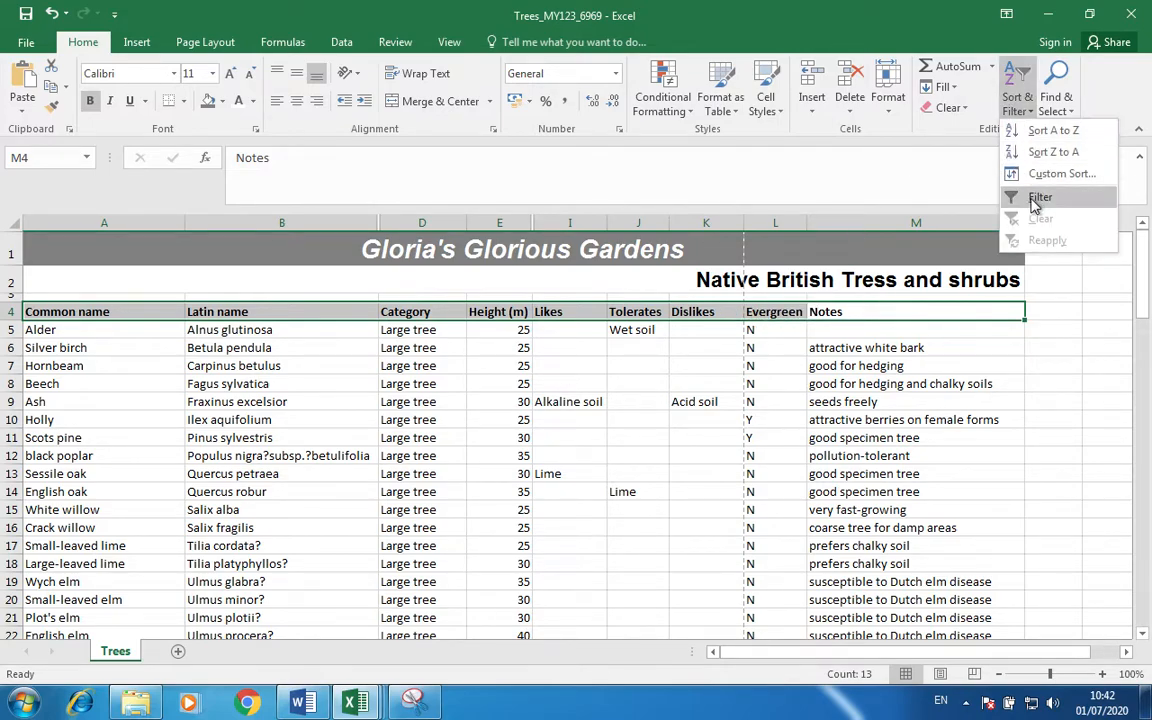
left_click(1040, 199)
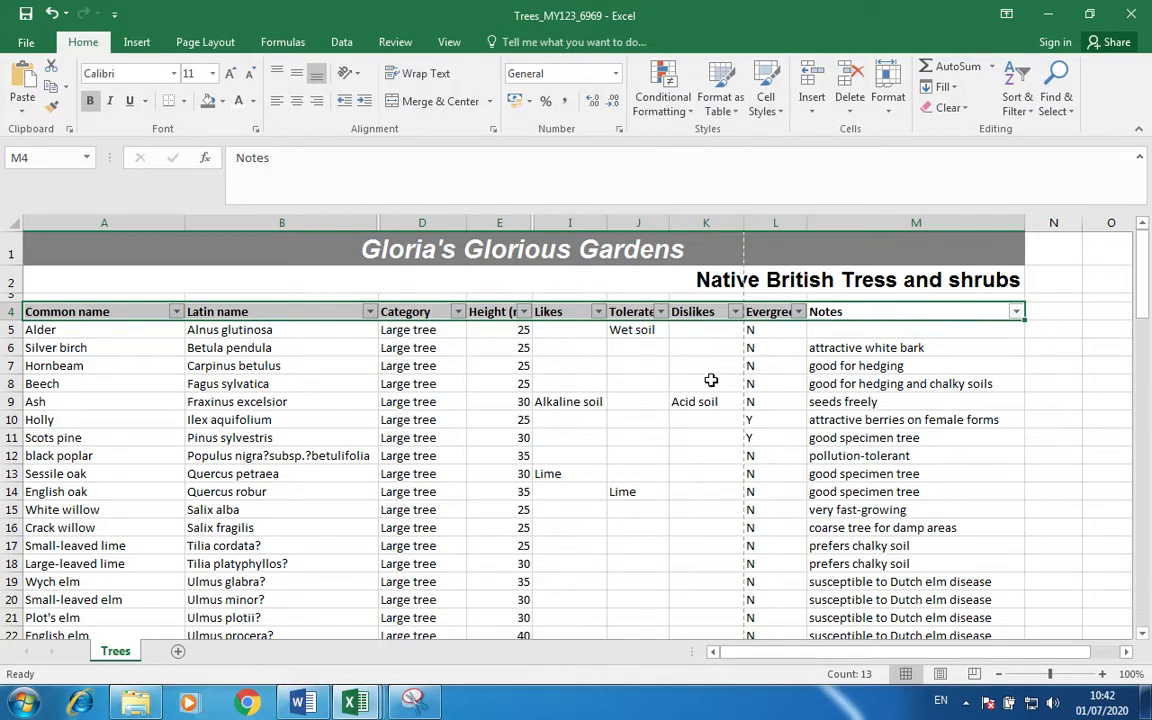
left_click(710, 380)
Filter Category to Large shrub, Medium shrub and Small tree.
left_click(457, 311)
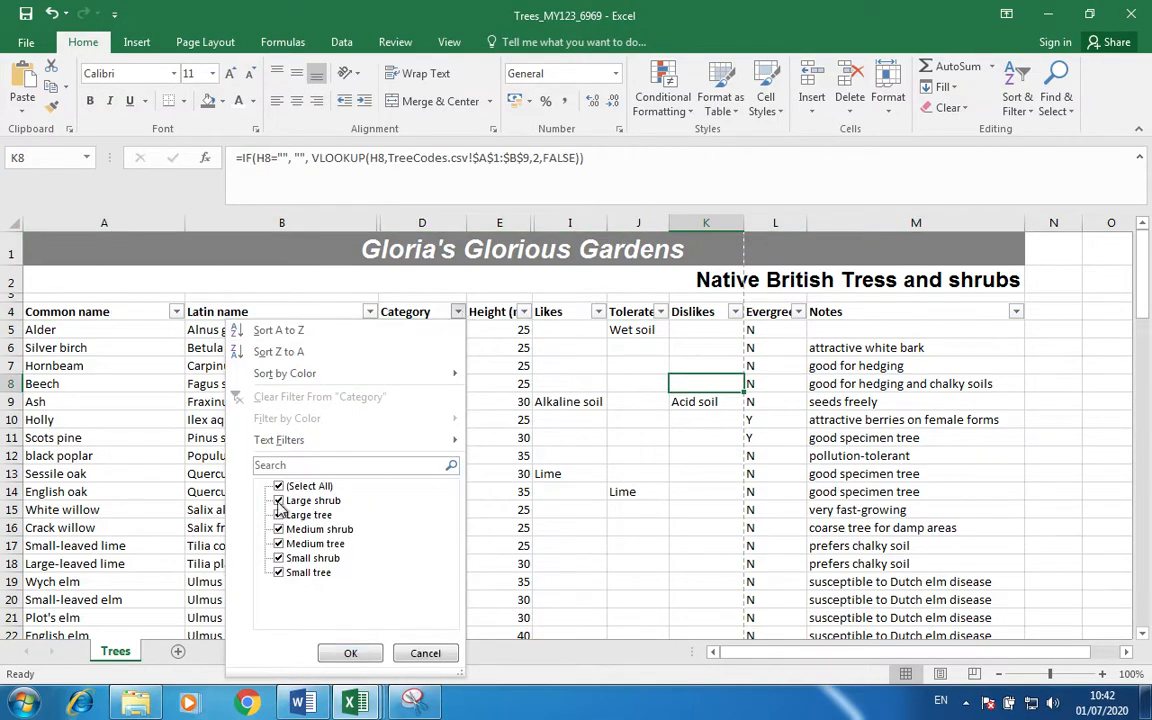
left_click(279, 486)
left_click(279, 500)
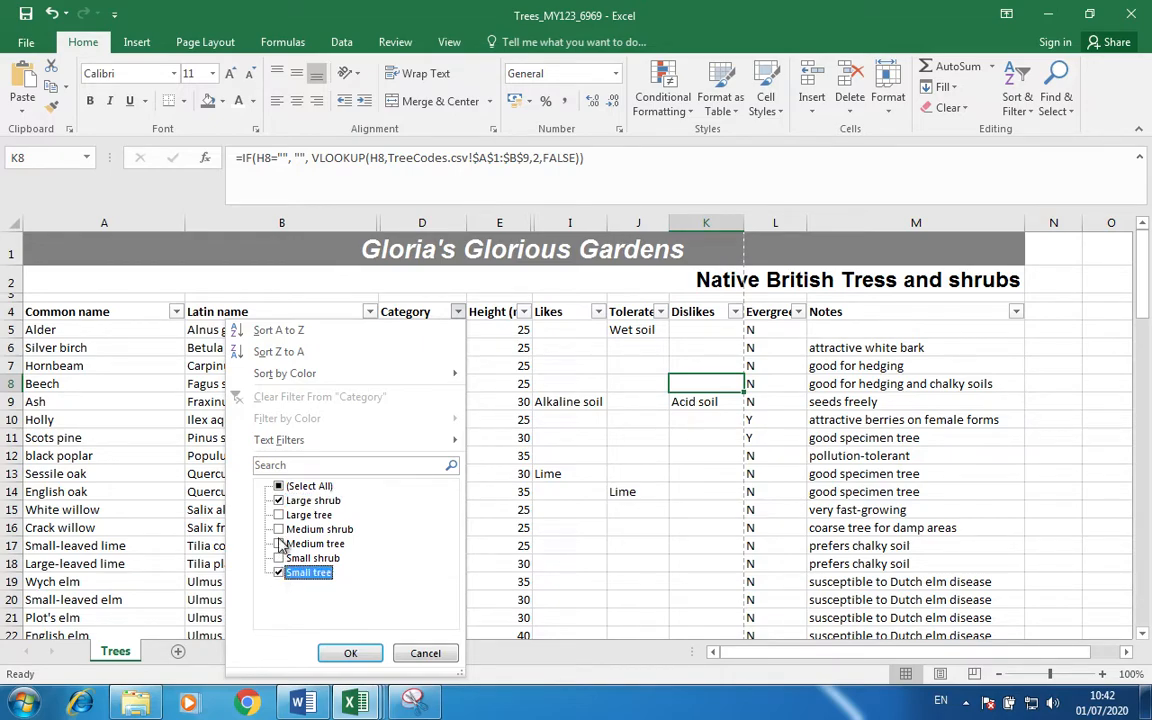
left_click(279, 530)
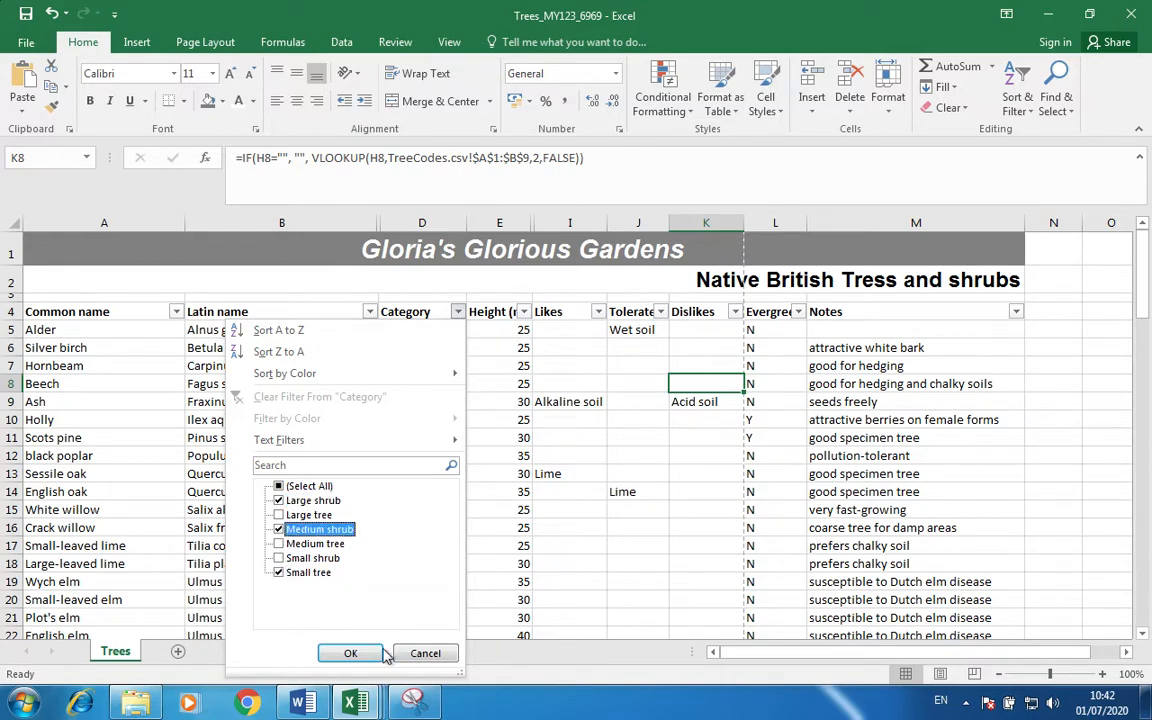
left_click(350, 653)
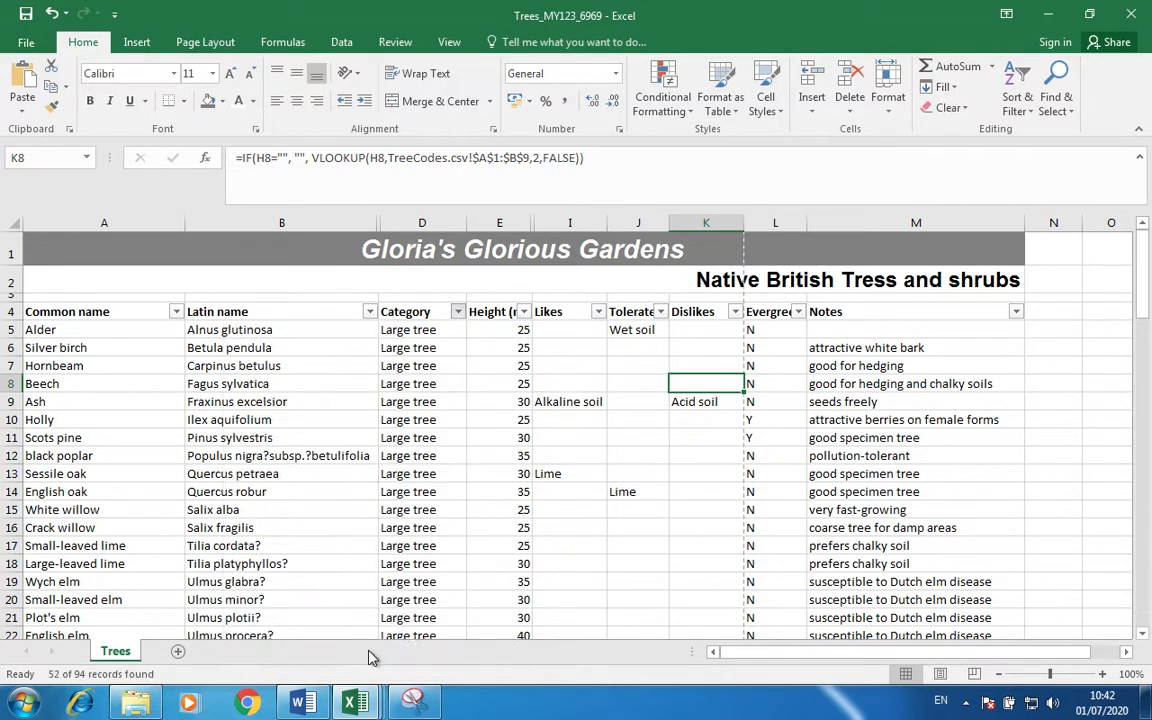
Filter Evergreen to show only Y rows.
left_click(797, 311)
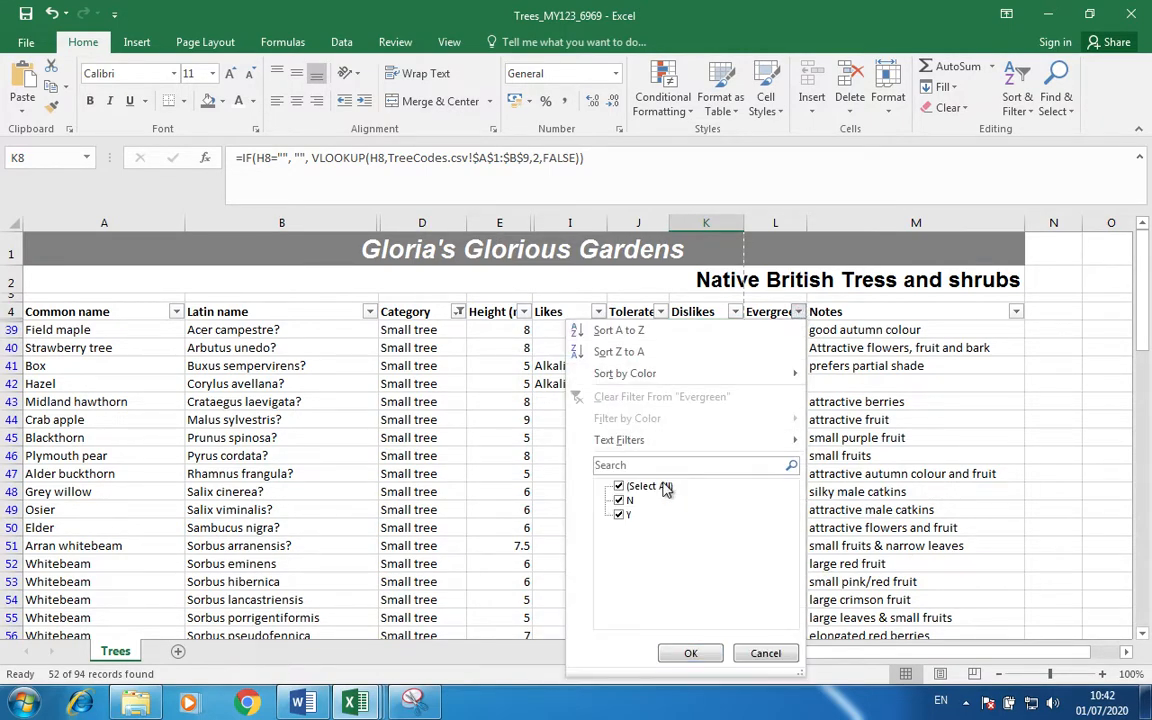
left_click(620, 487)
left_click(620, 514)
left_click(698, 653)
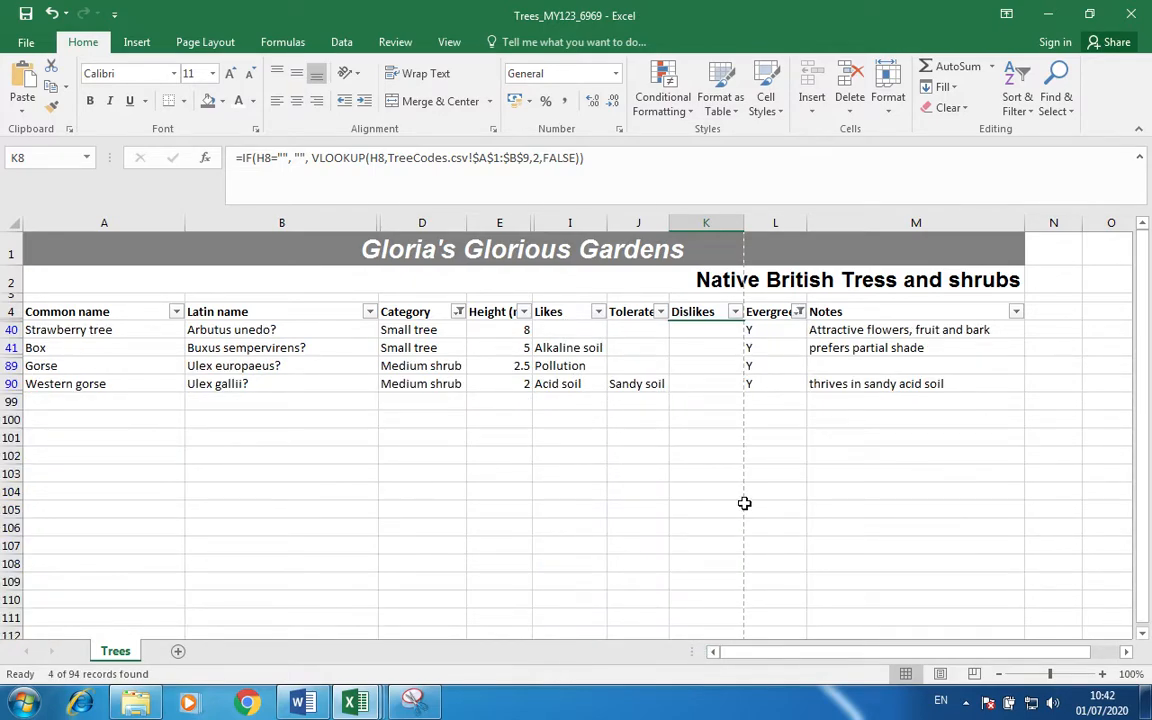
left_click(677, 507)
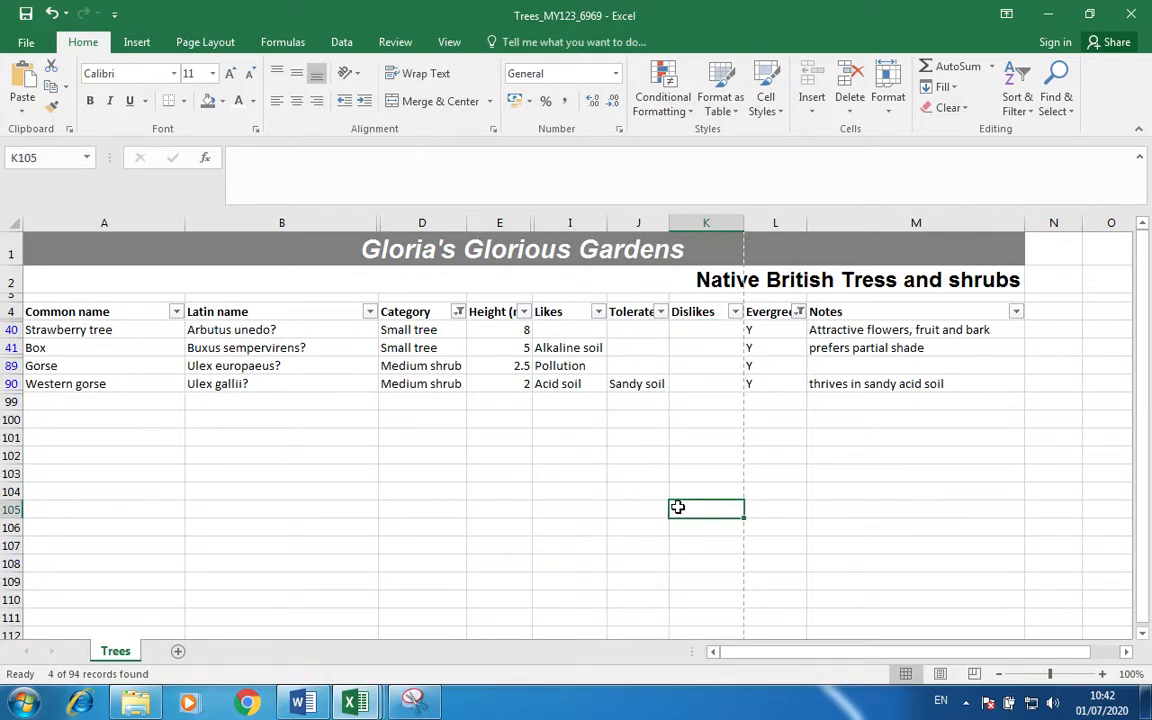
In print settings, print the whole active sheet and fit it on one page.
left_click(26, 42)
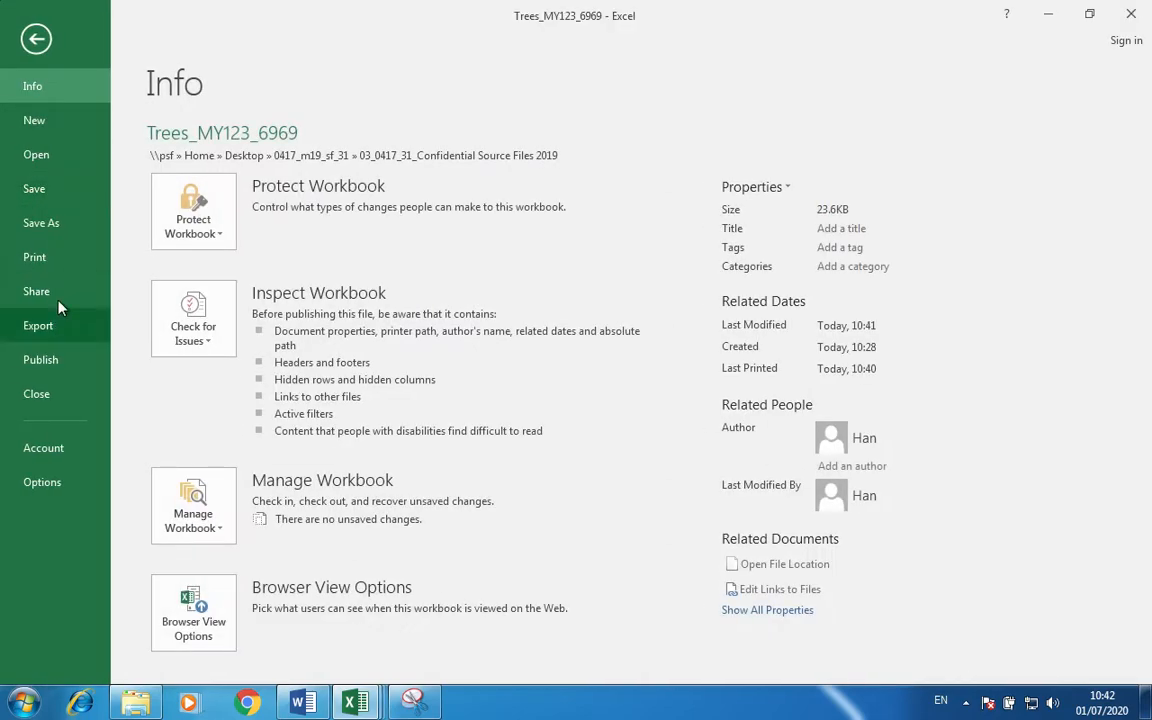
left_click(40, 258)
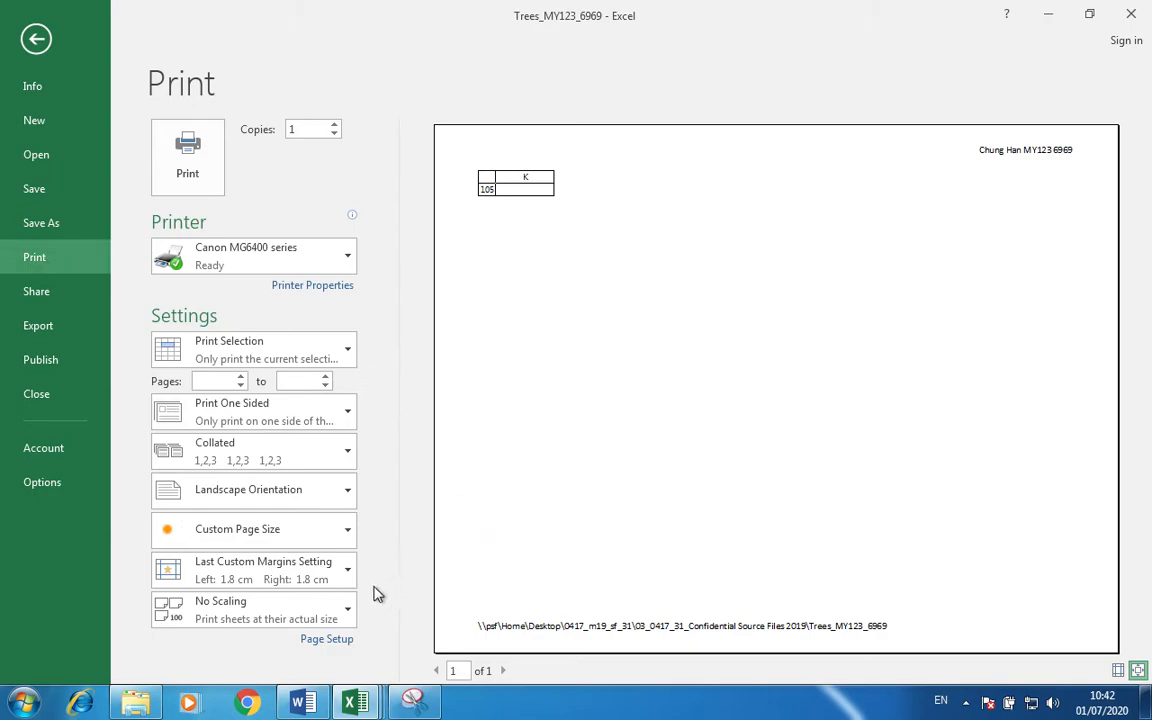
left_click(345, 352)
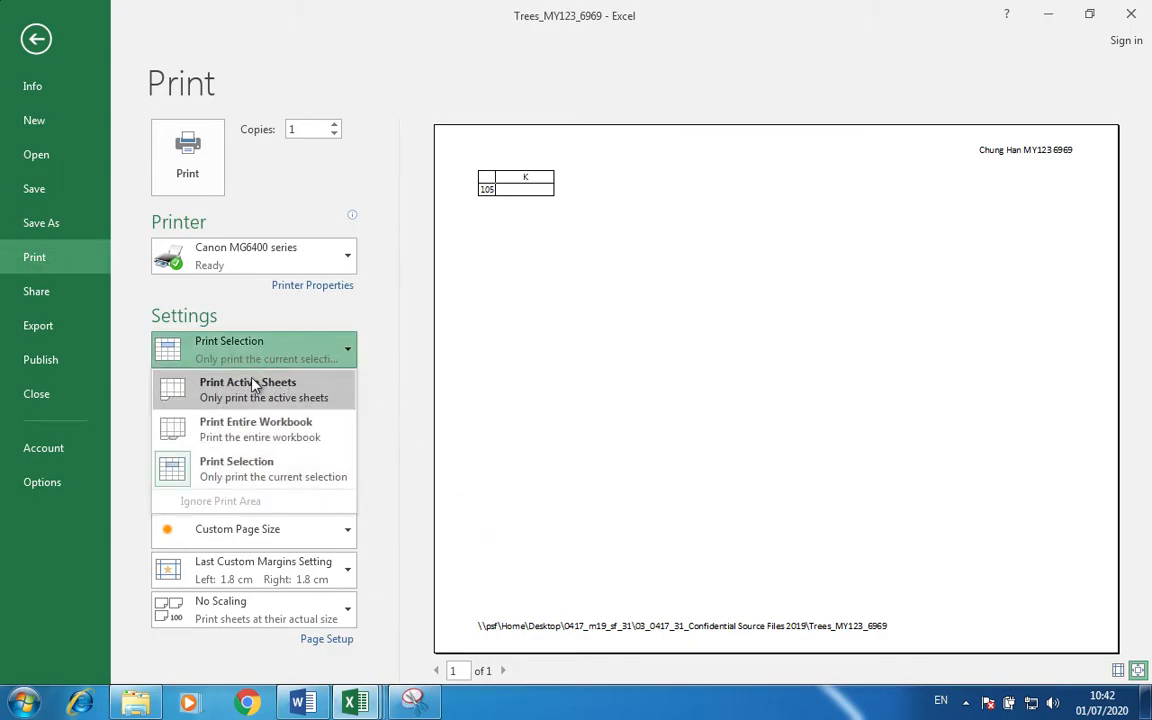
left_click(277, 390)
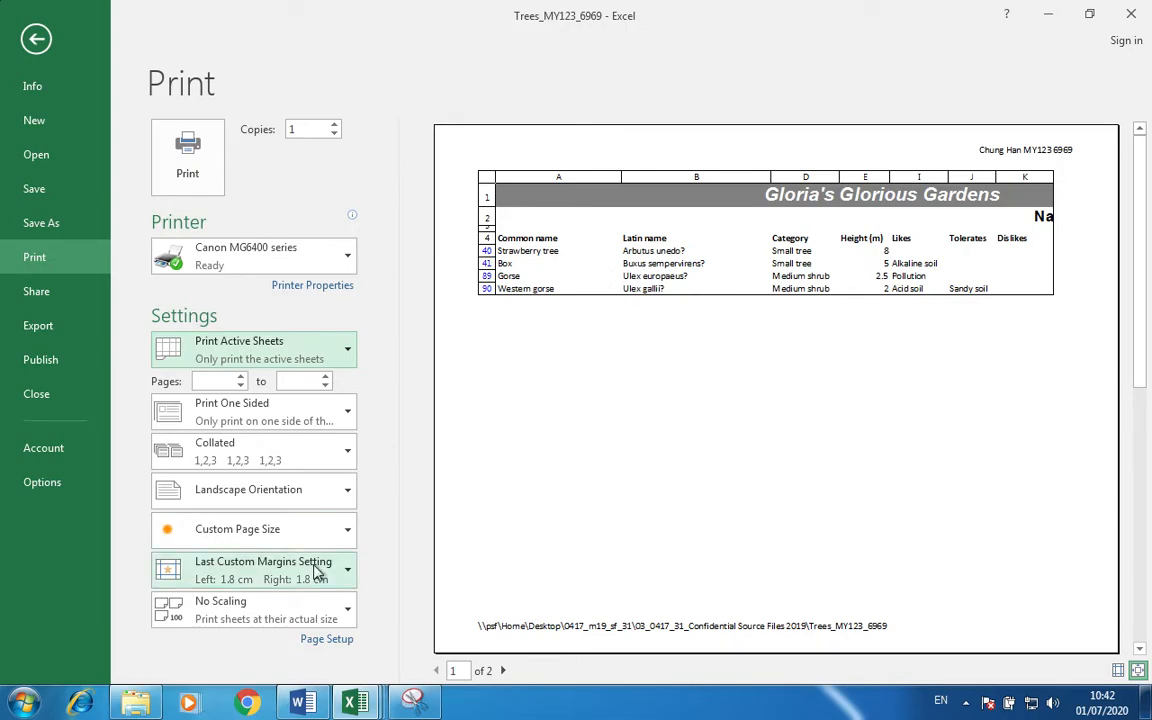
left_click(263, 622)
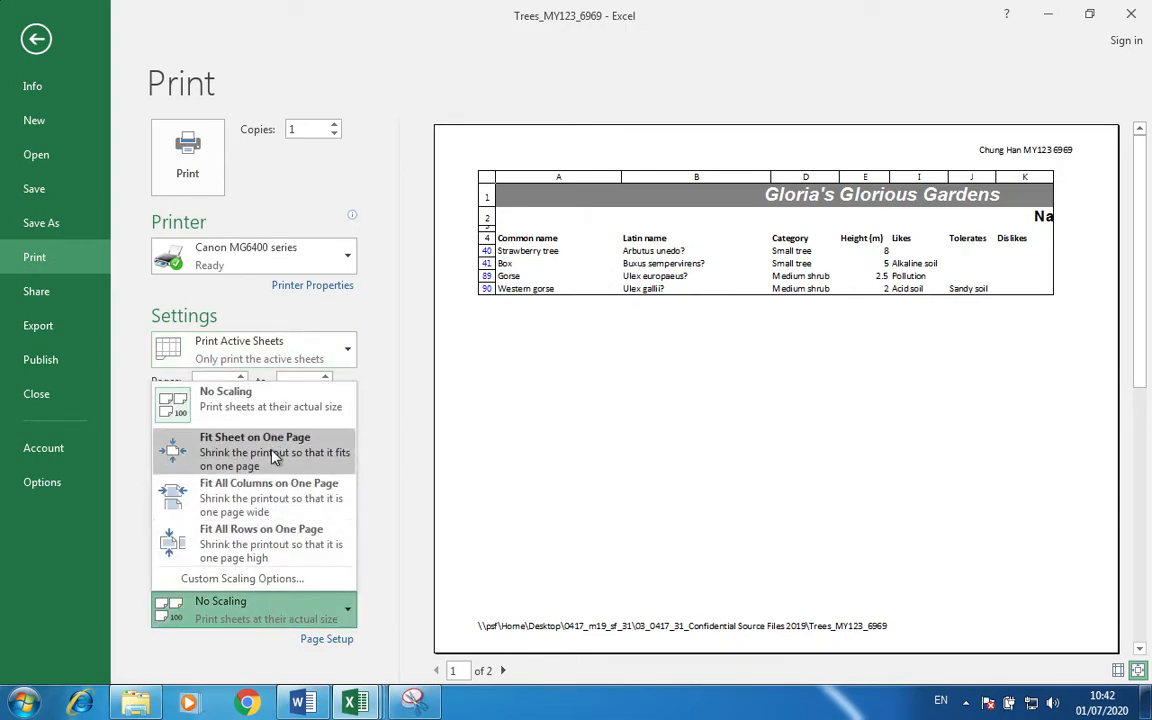
left_click(268, 447)
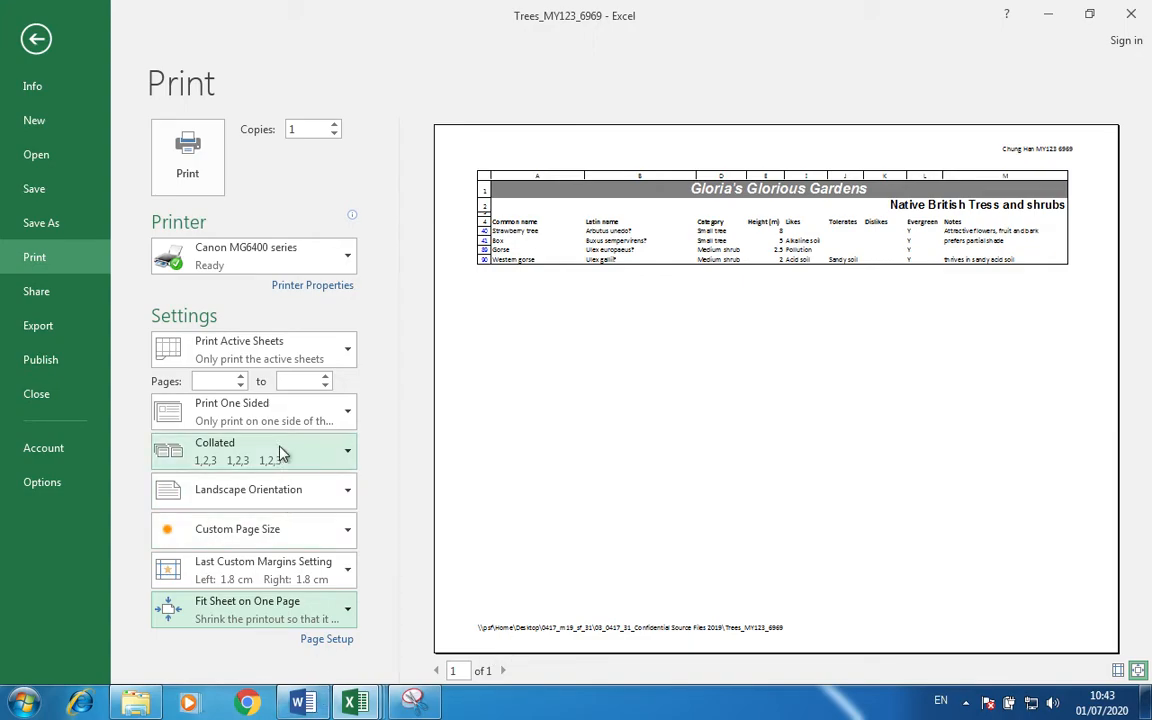
Set the page orientation back to landscape and return to the filtered worksheet.
left_click(308, 489)
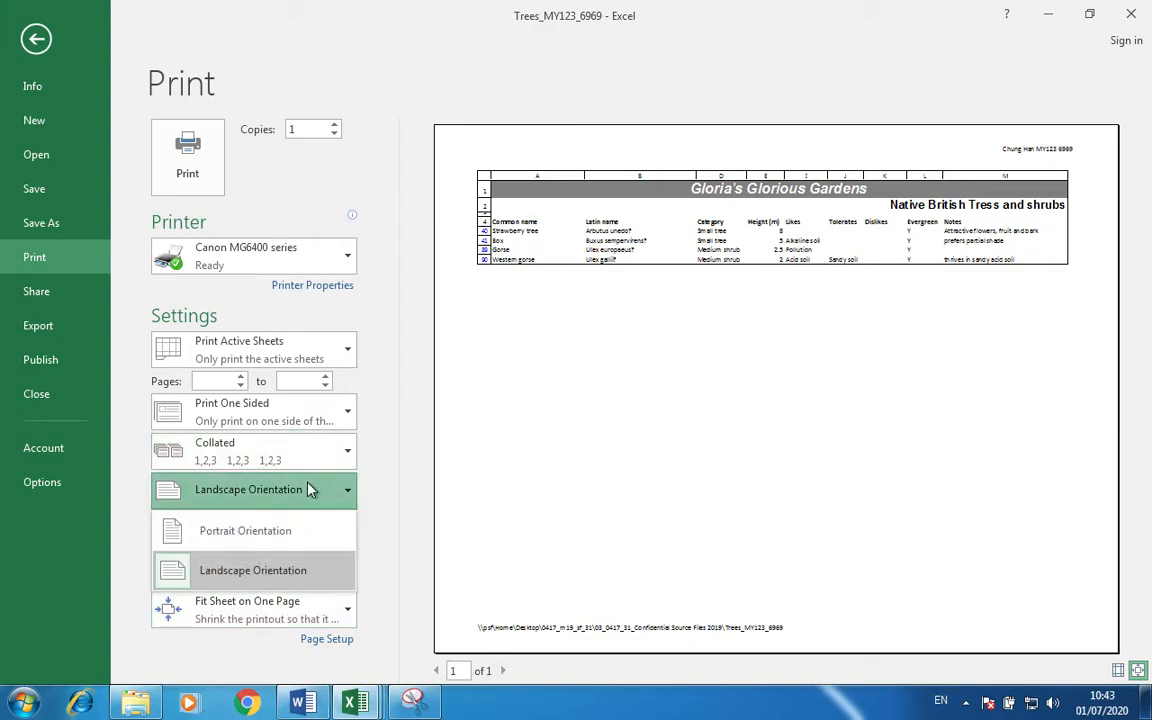
left_click(291, 535)
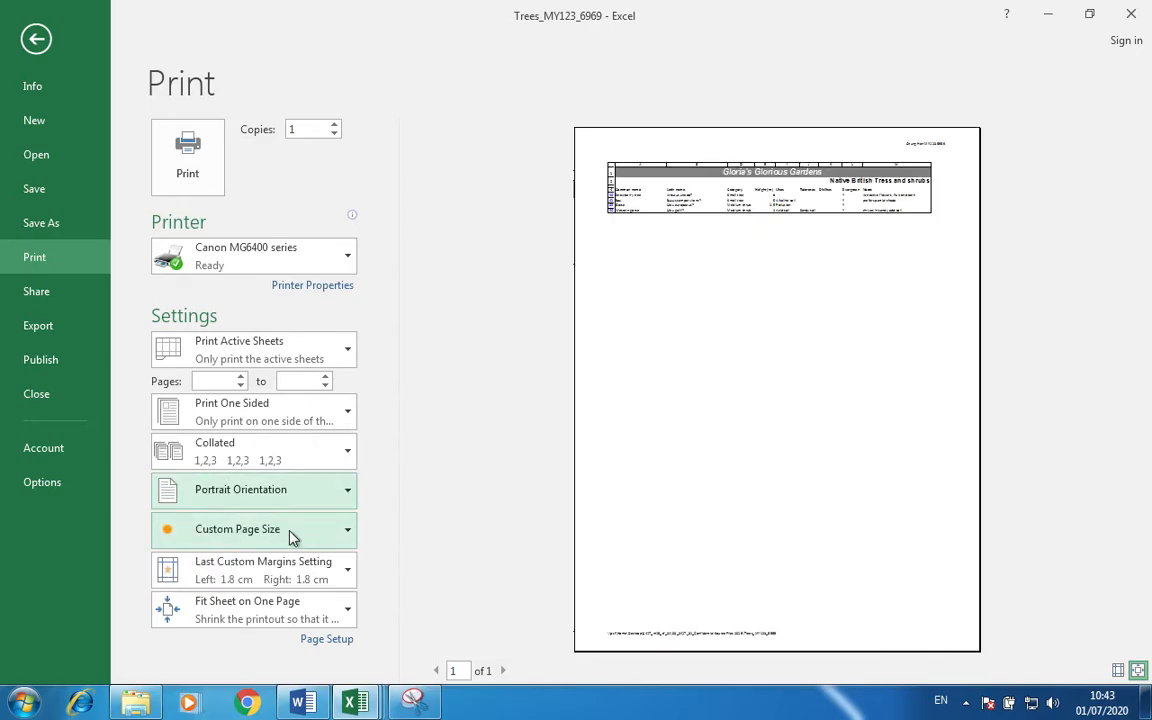
left_click(251, 500)
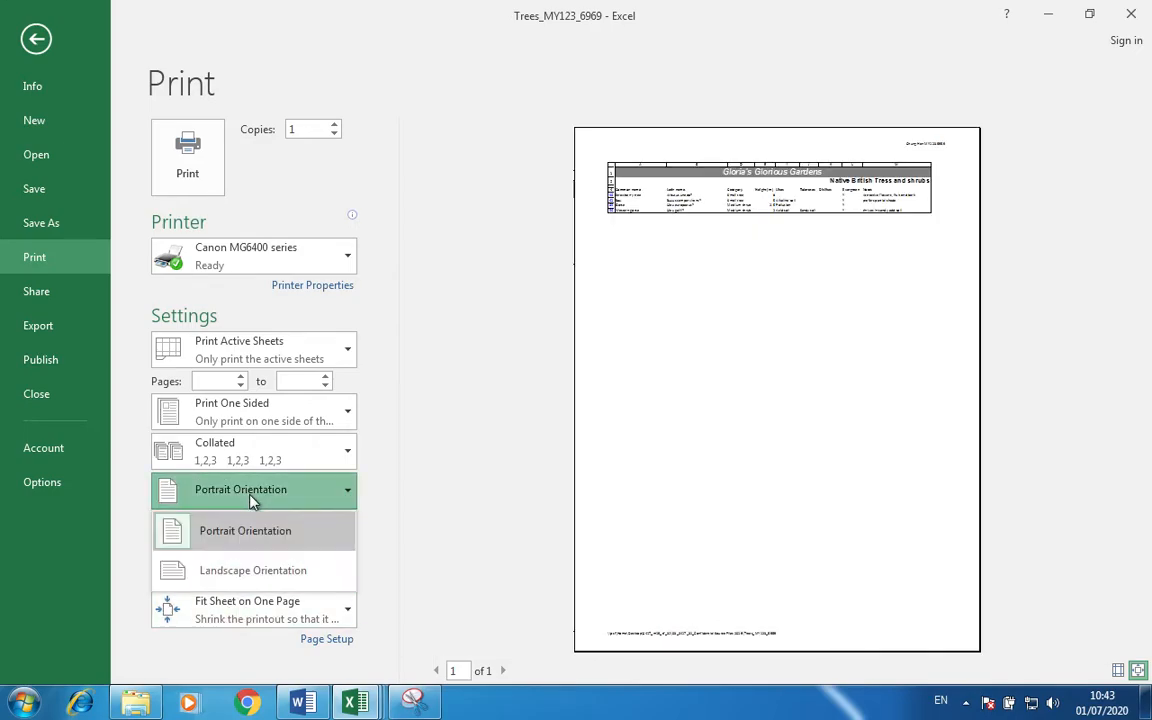
left_click(258, 568)
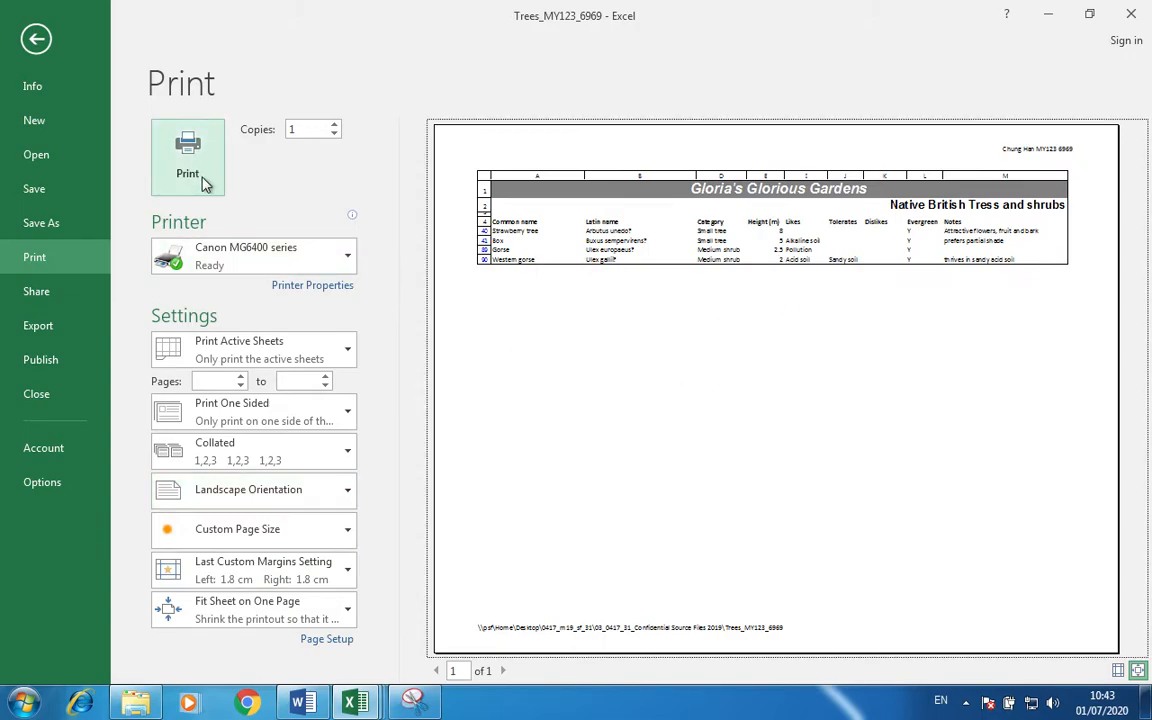
left_click(36, 39)
left_click(657, 424)
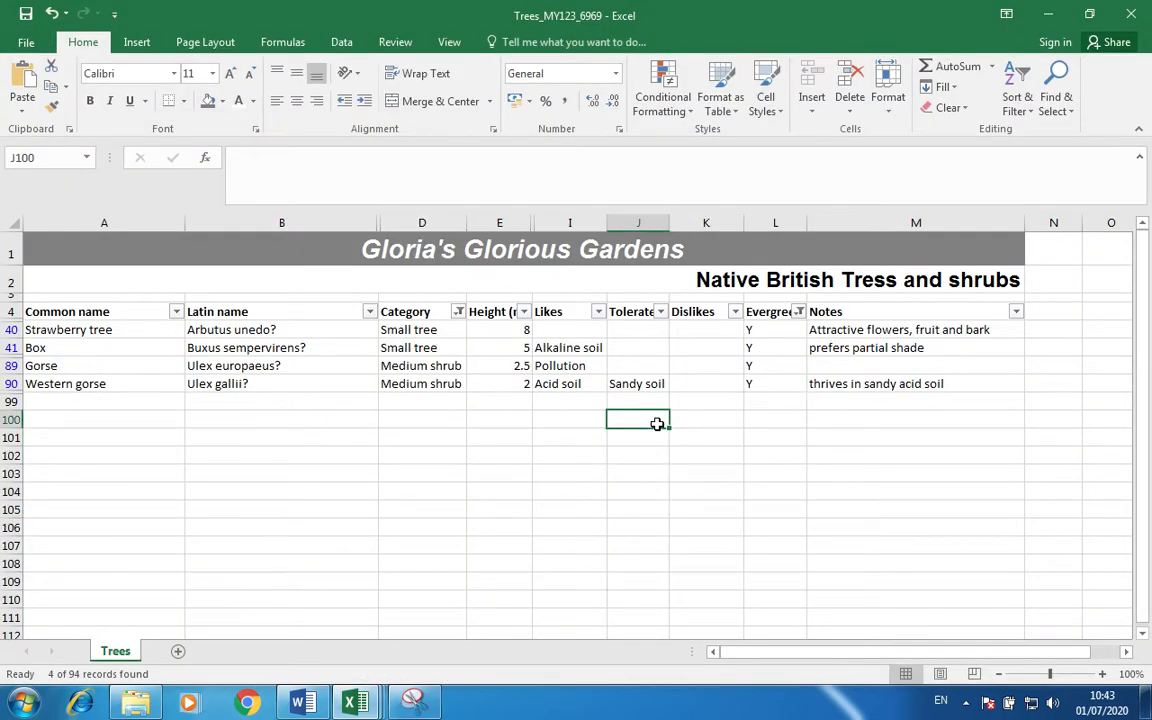